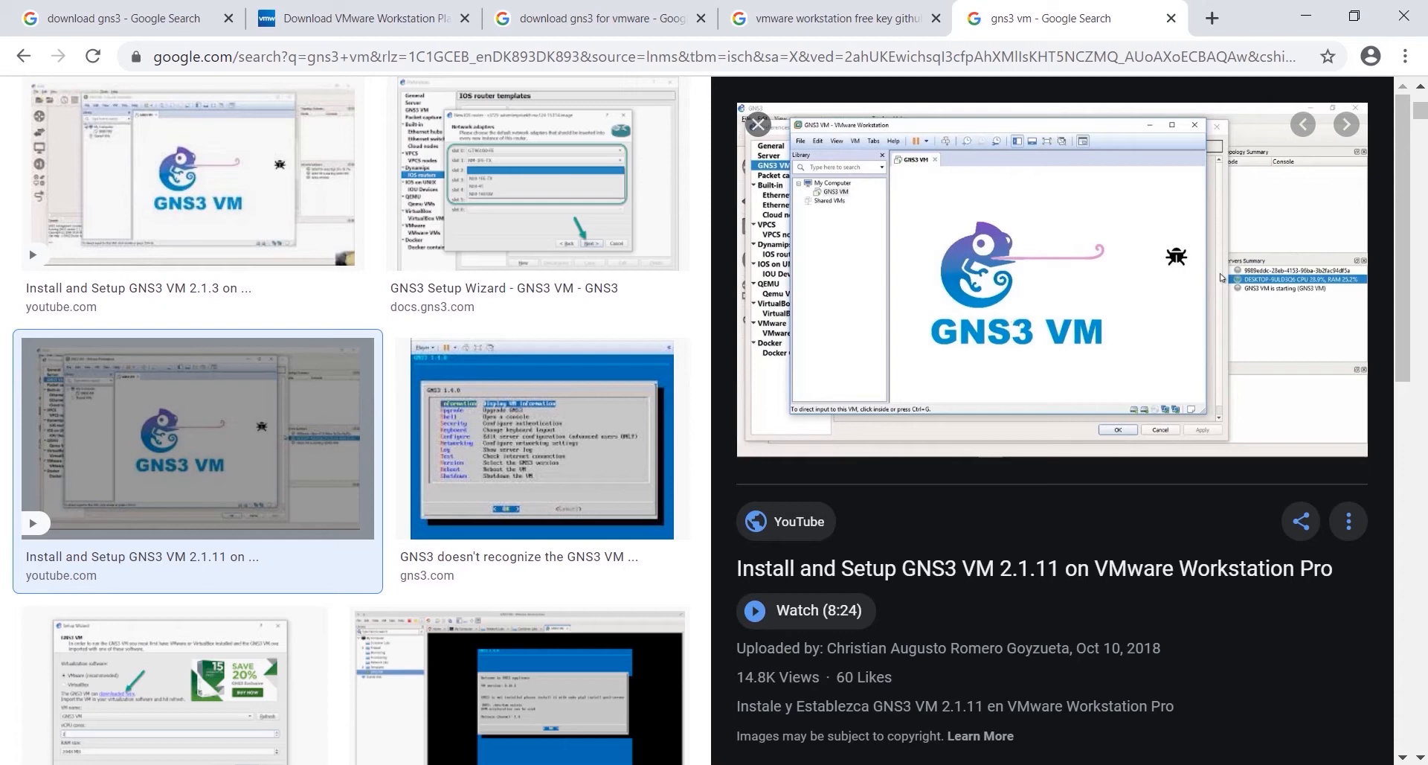
- Start downloading the GNS3 2.2.8 installer for Windows from the official GNS3 download page
key("ctrl+1")
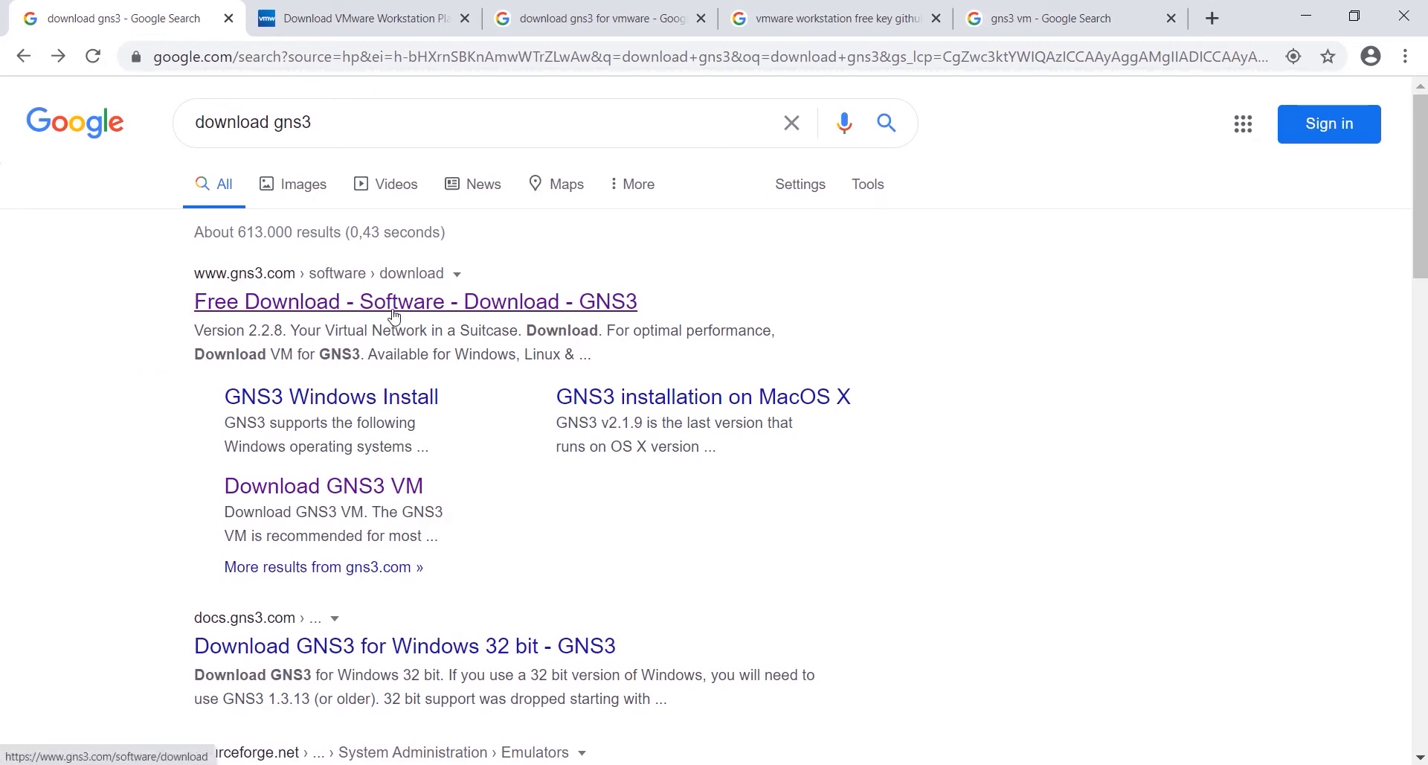
left_click(527, 317)
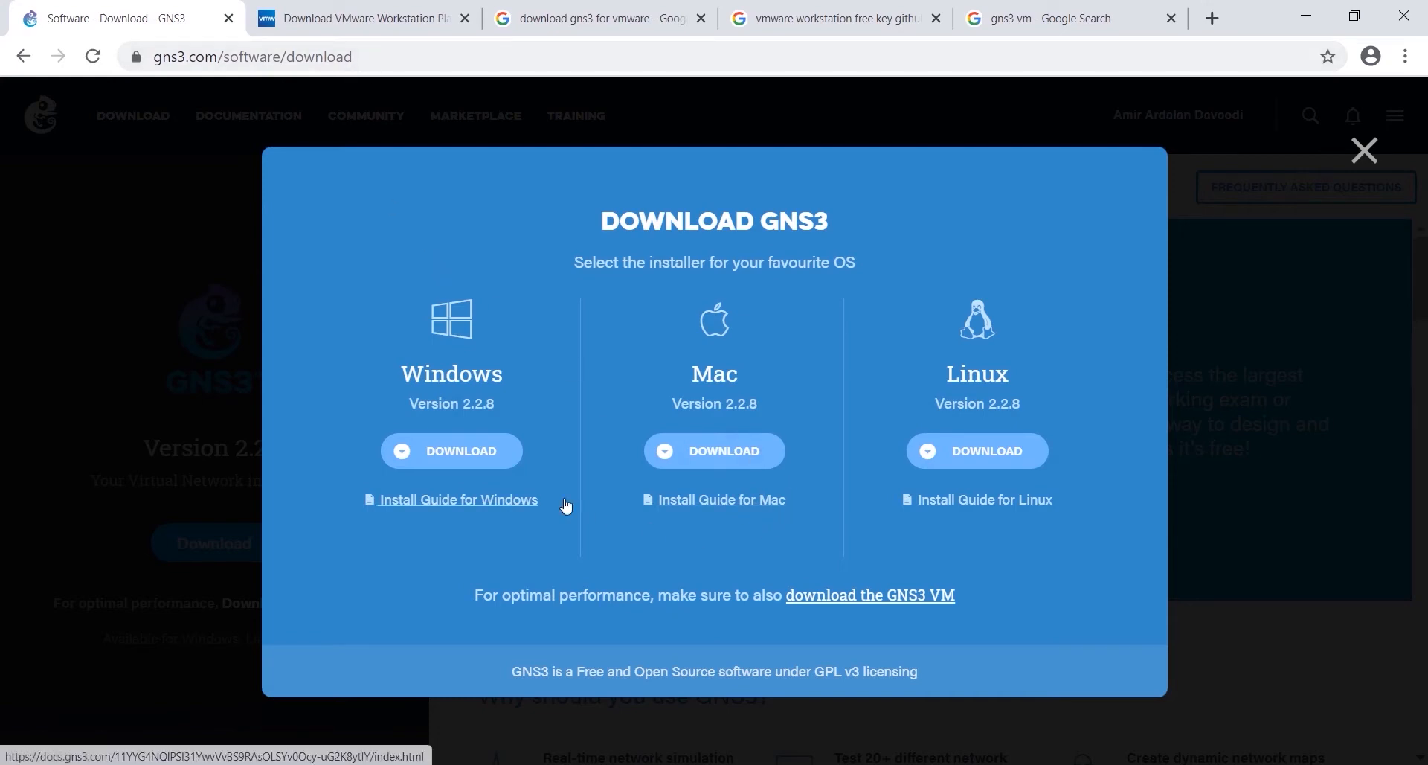
left_click(444, 455)
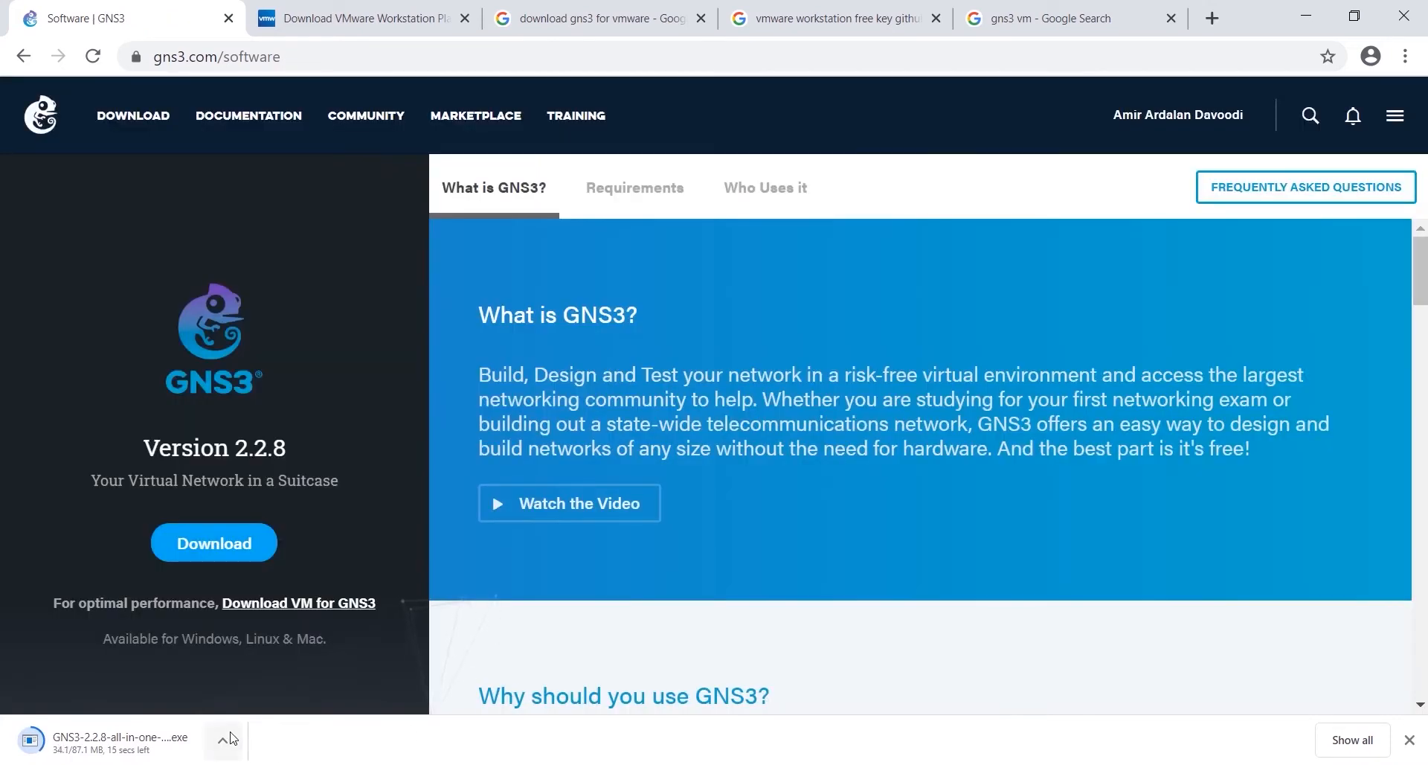
- Pause and cancel the running GNS3 2.2.8 installer download
left_click(227, 734)
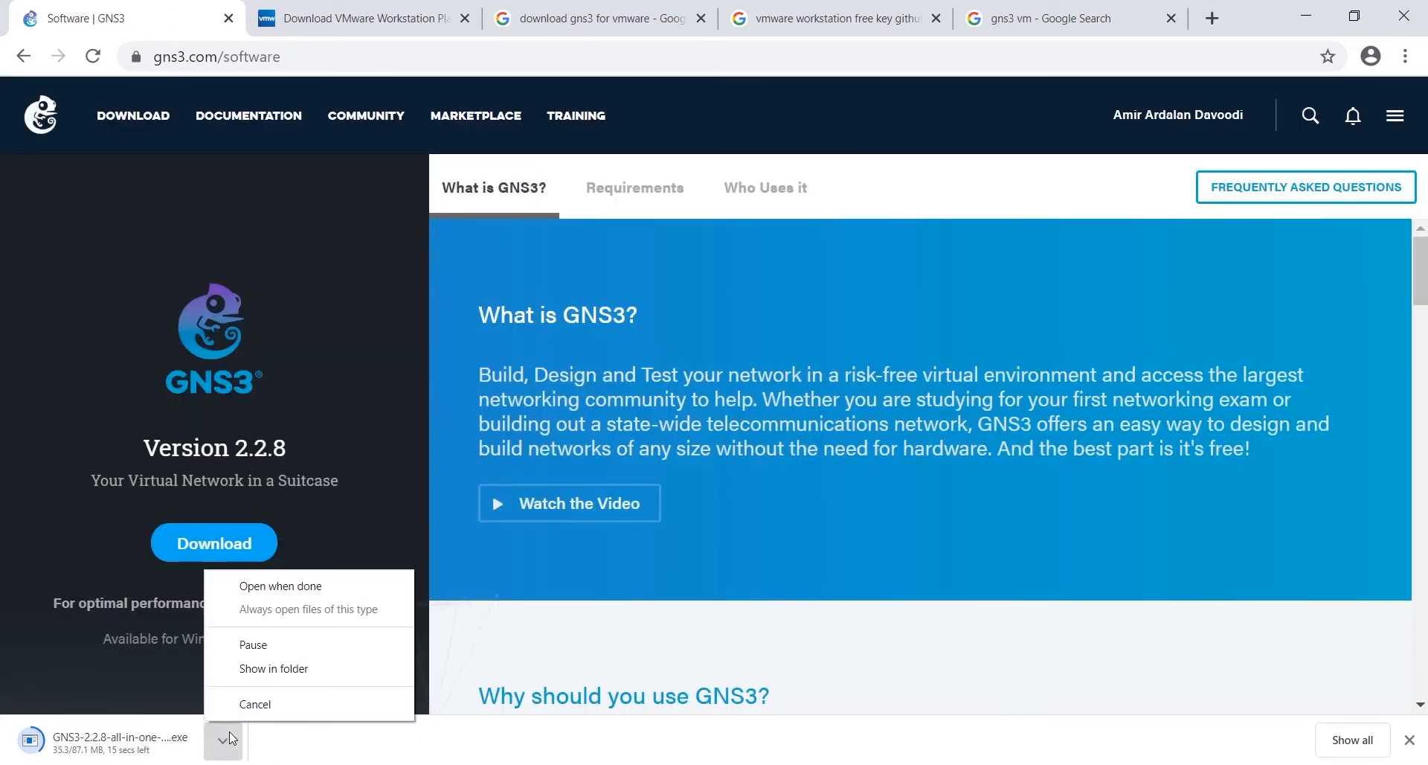
left_click(253, 644)
left_click(225, 746)
left_click(255, 703)
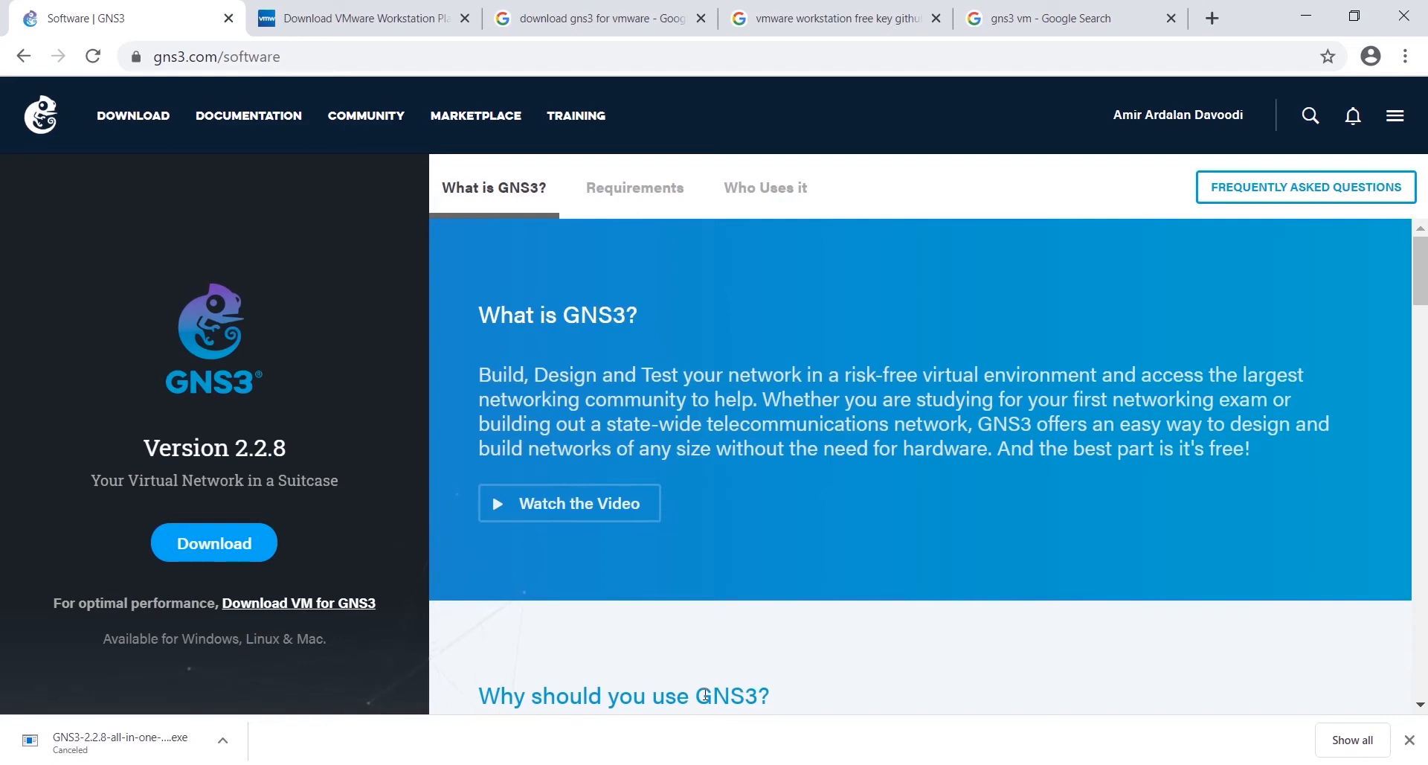
- Open the Download VMware Workstation Player page from the search results and review the available installers
left_click(374, 14)
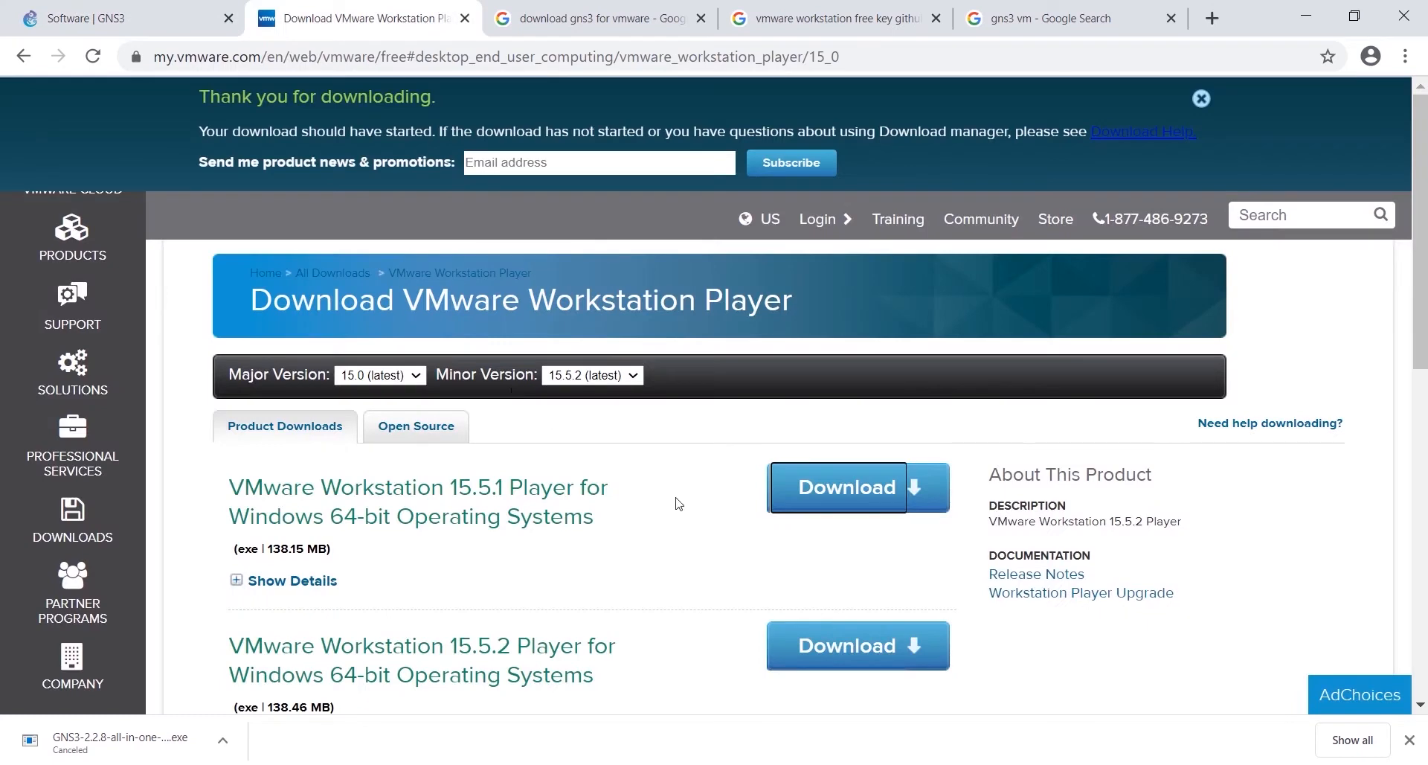
left_click(11, 64)
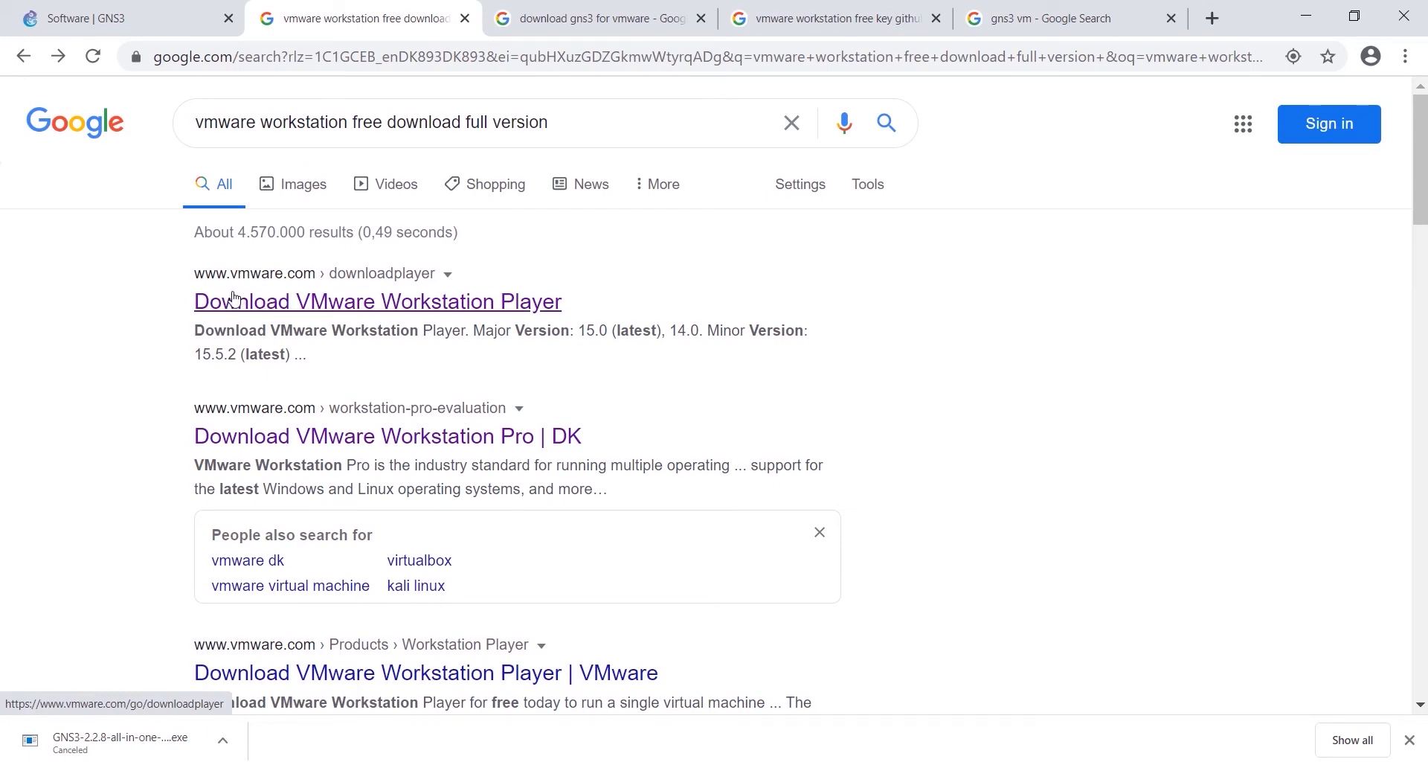
left_click(268, 301)
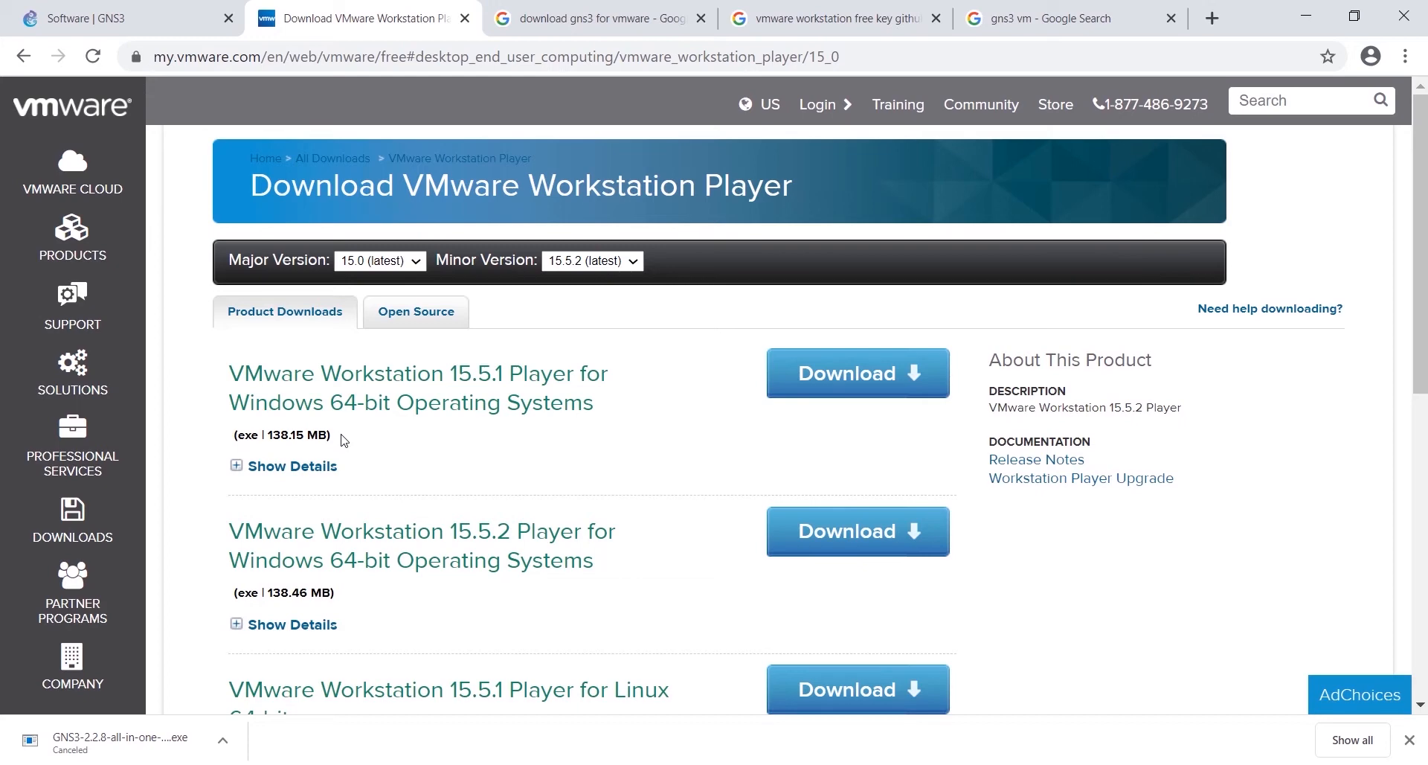
left_click_drag(1419, 327, 1390, 269)
left_click(1409, 740)
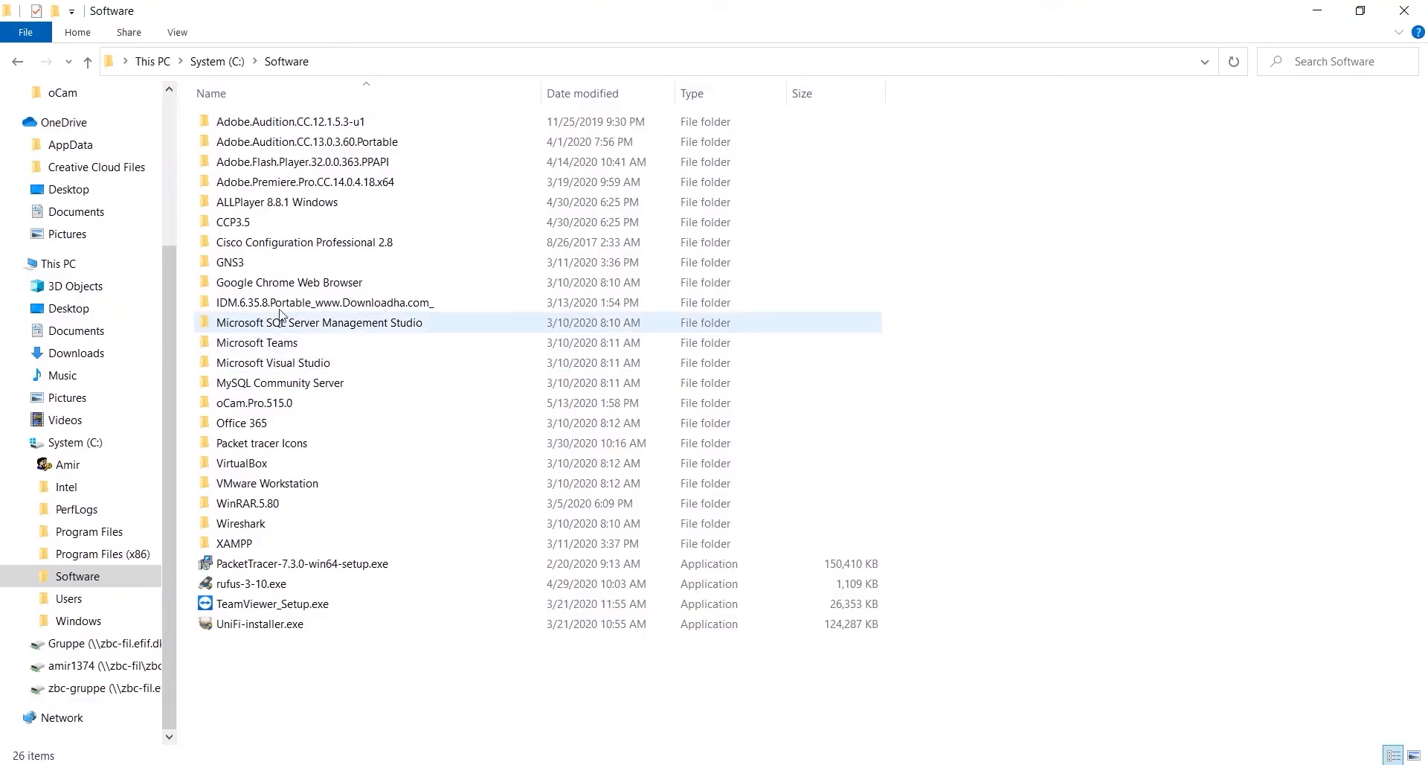
- Launch GNS3-2.2.5-all-in-one-regular.exe from the GNS3 folder in C:\Software
double_click(267, 261)
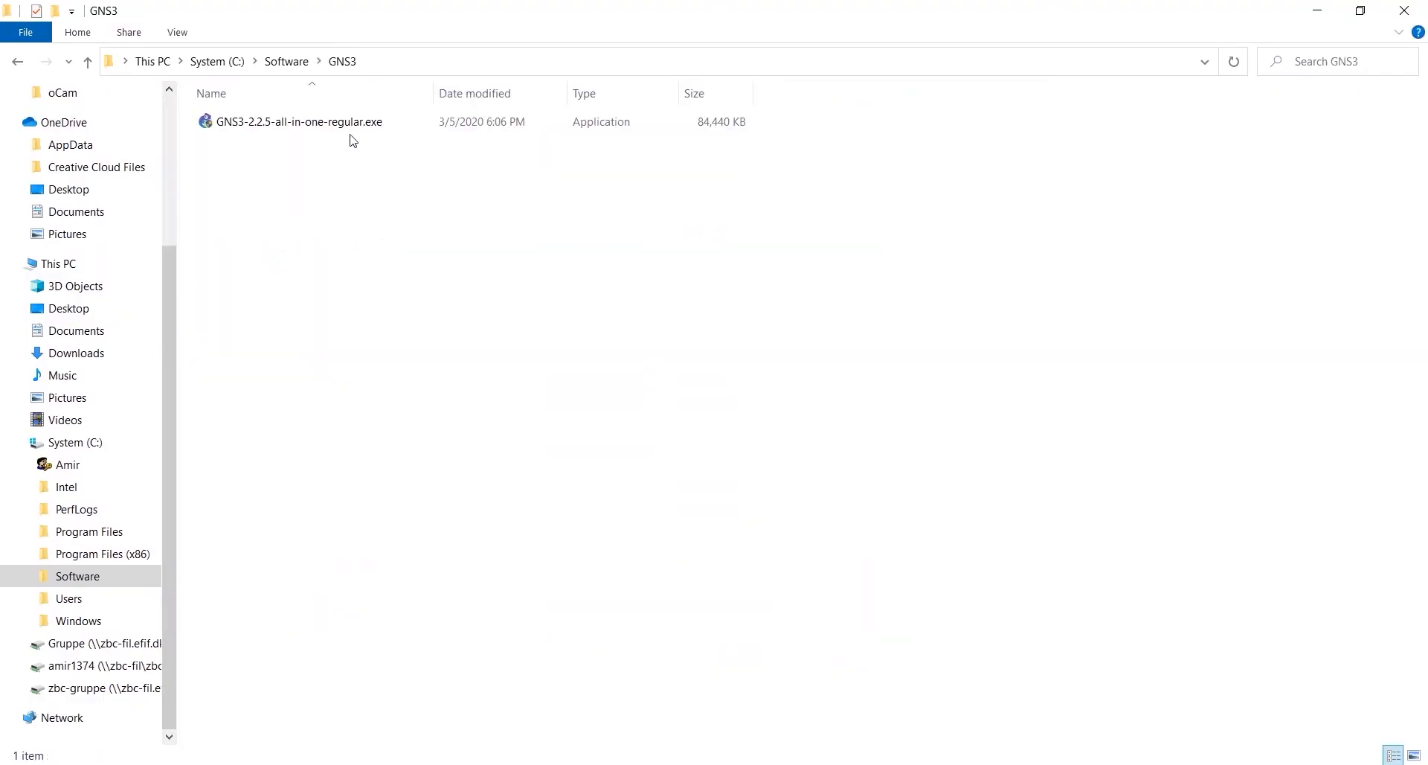
left_click(355, 124)
double_click(363, 122)
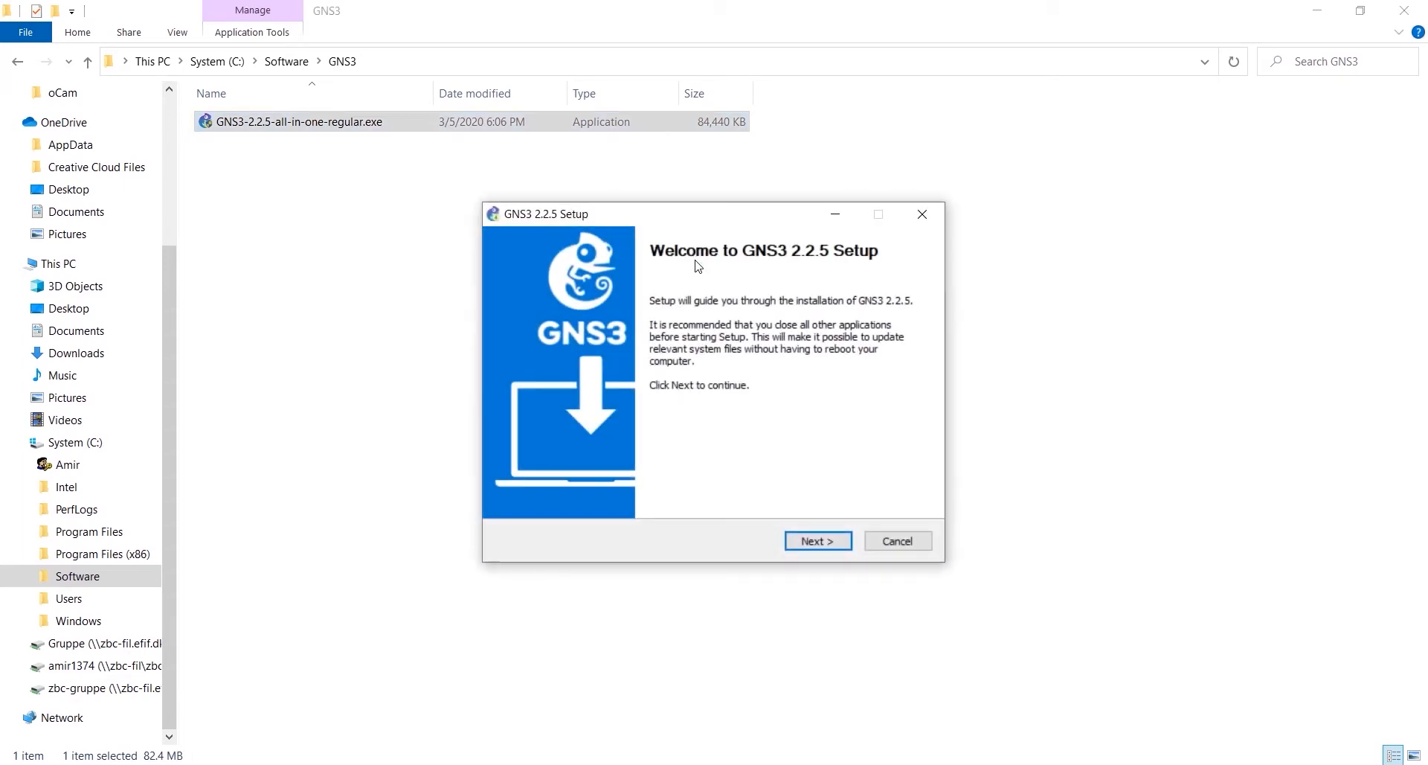
- Install GNS3 2.2.5 with the default Start Menu folder and components, in C:\Program Files\GNS3
left_click(808, 541)
left_click(816, 547)
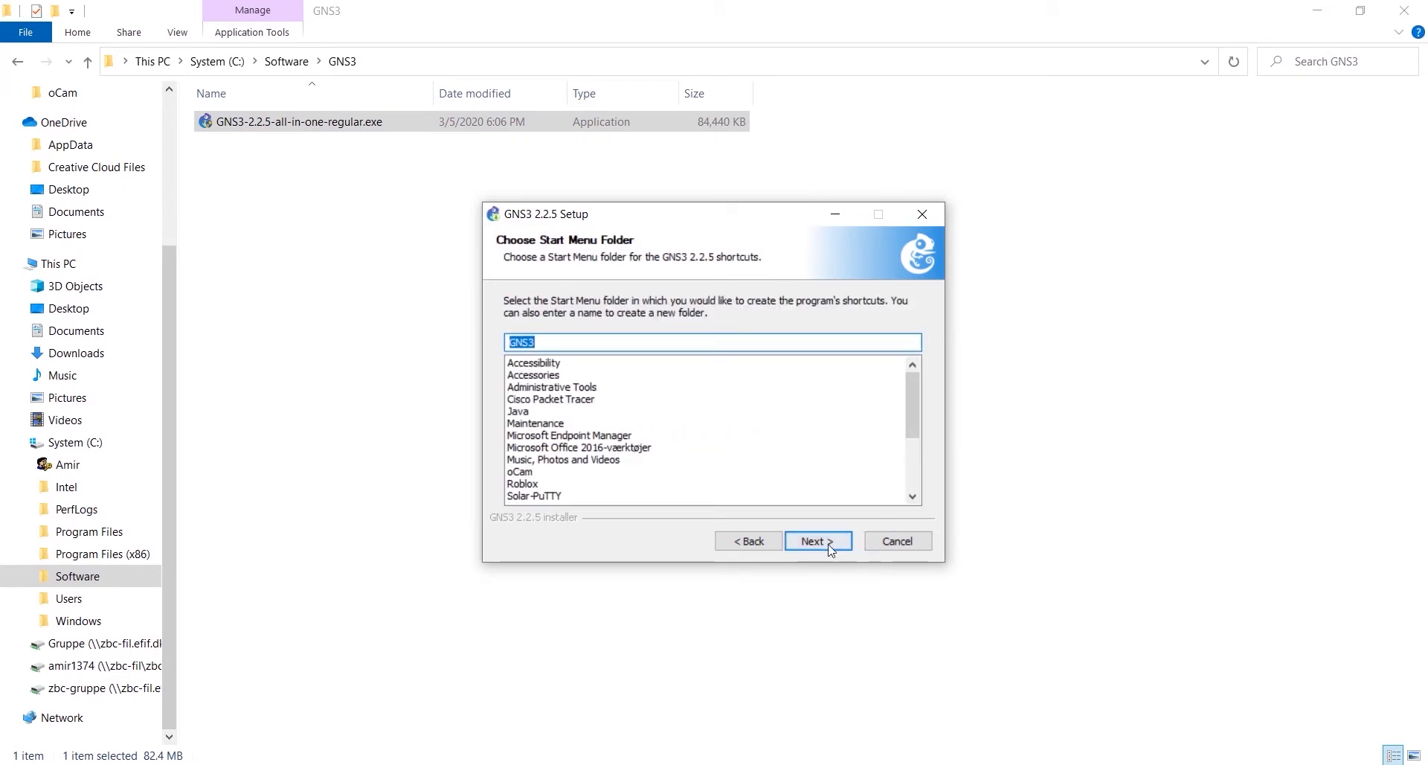
left_click(830, 549)
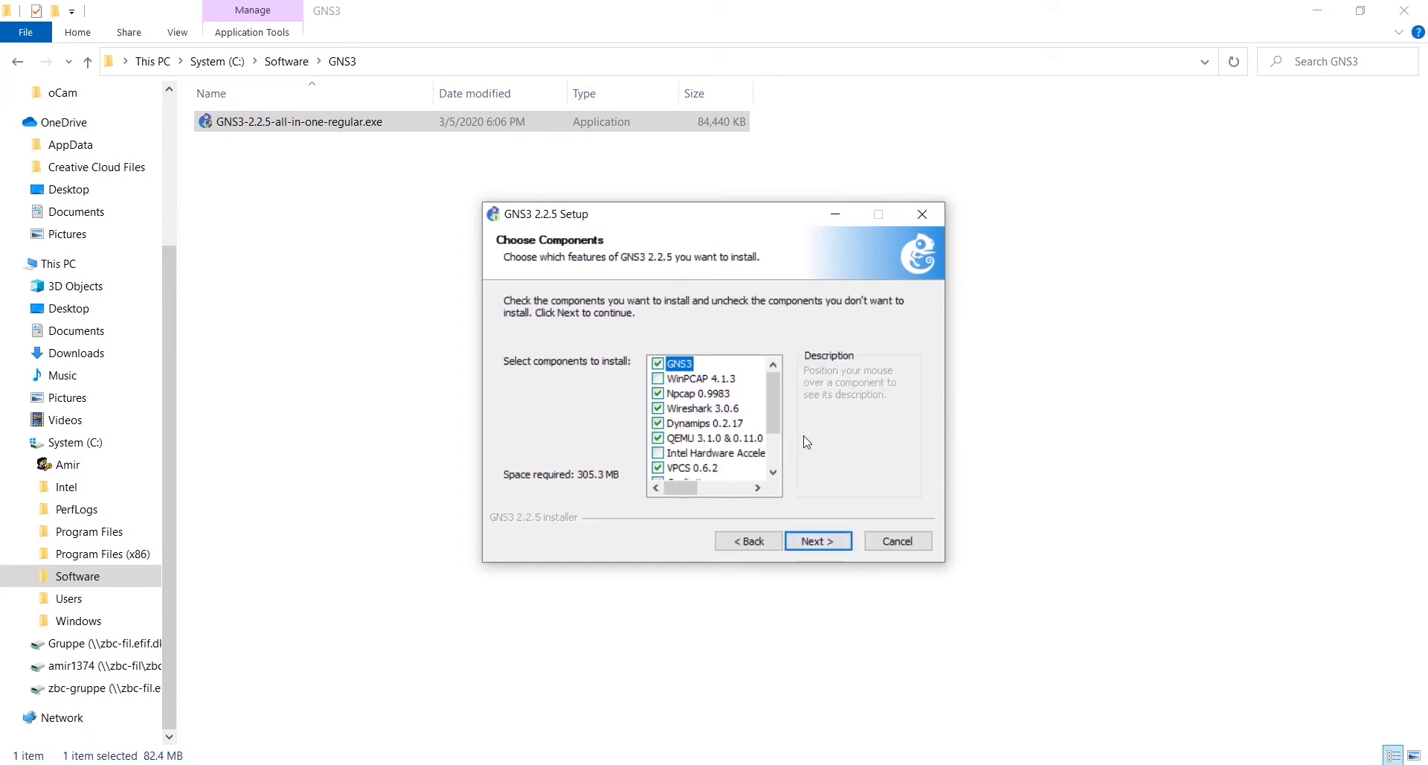
scroll(703, 454, "down", 2)
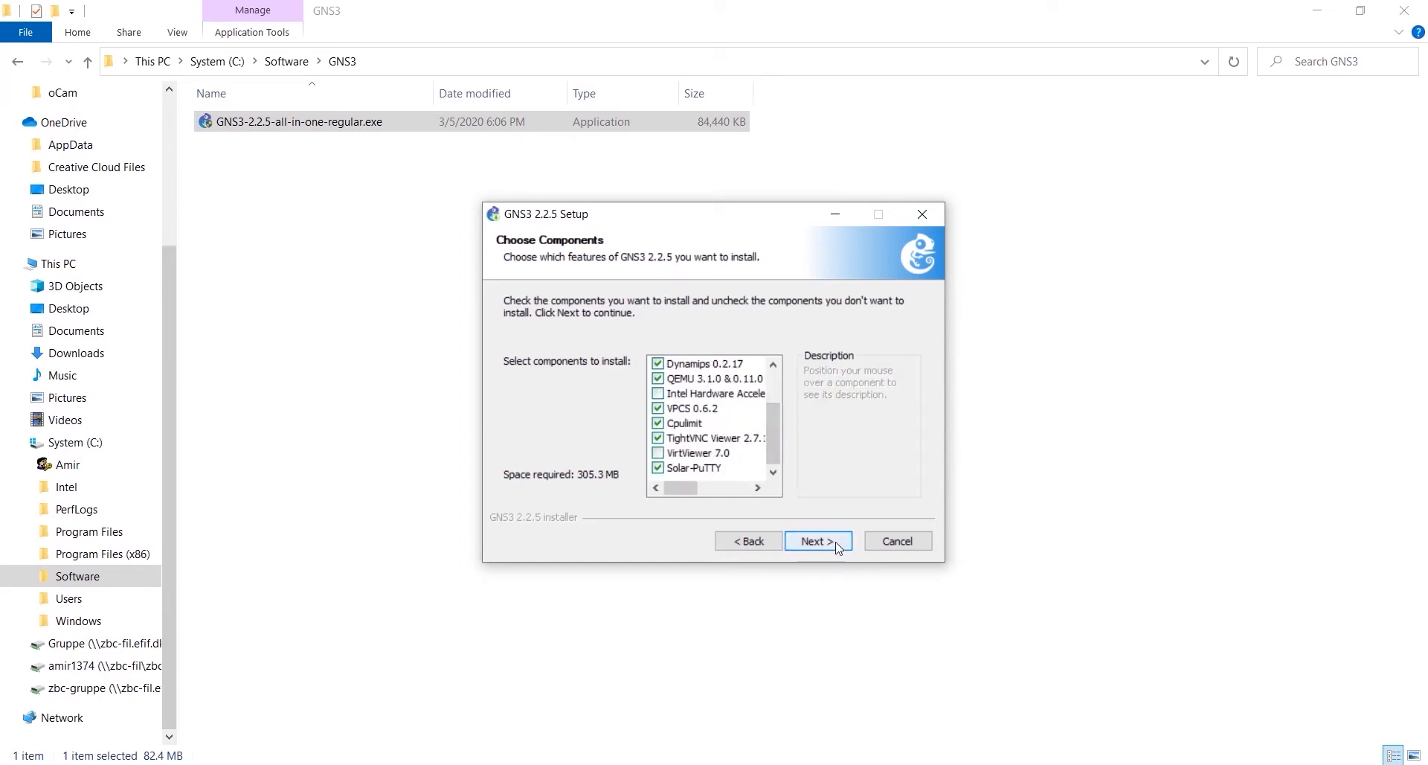
left_click(819, 541)
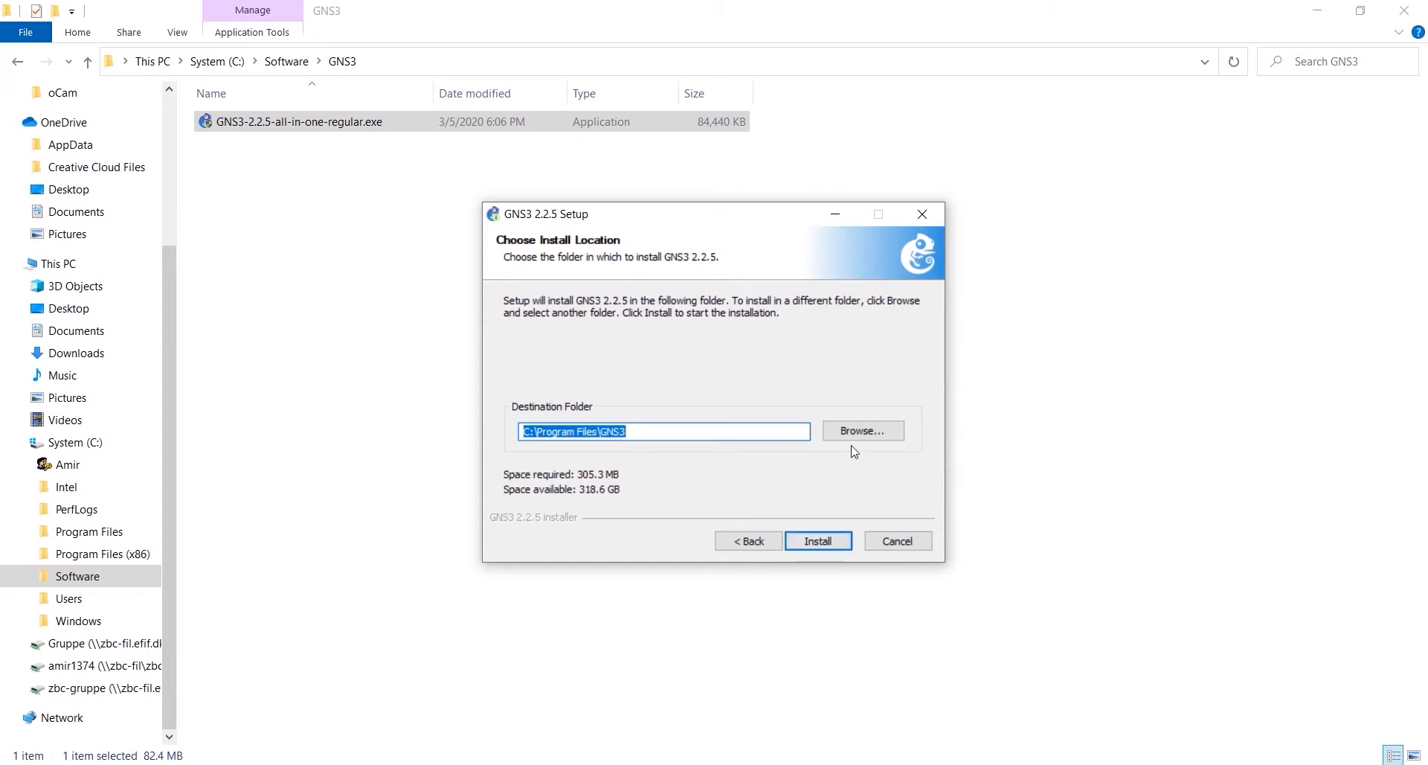
left_click(815, 549)
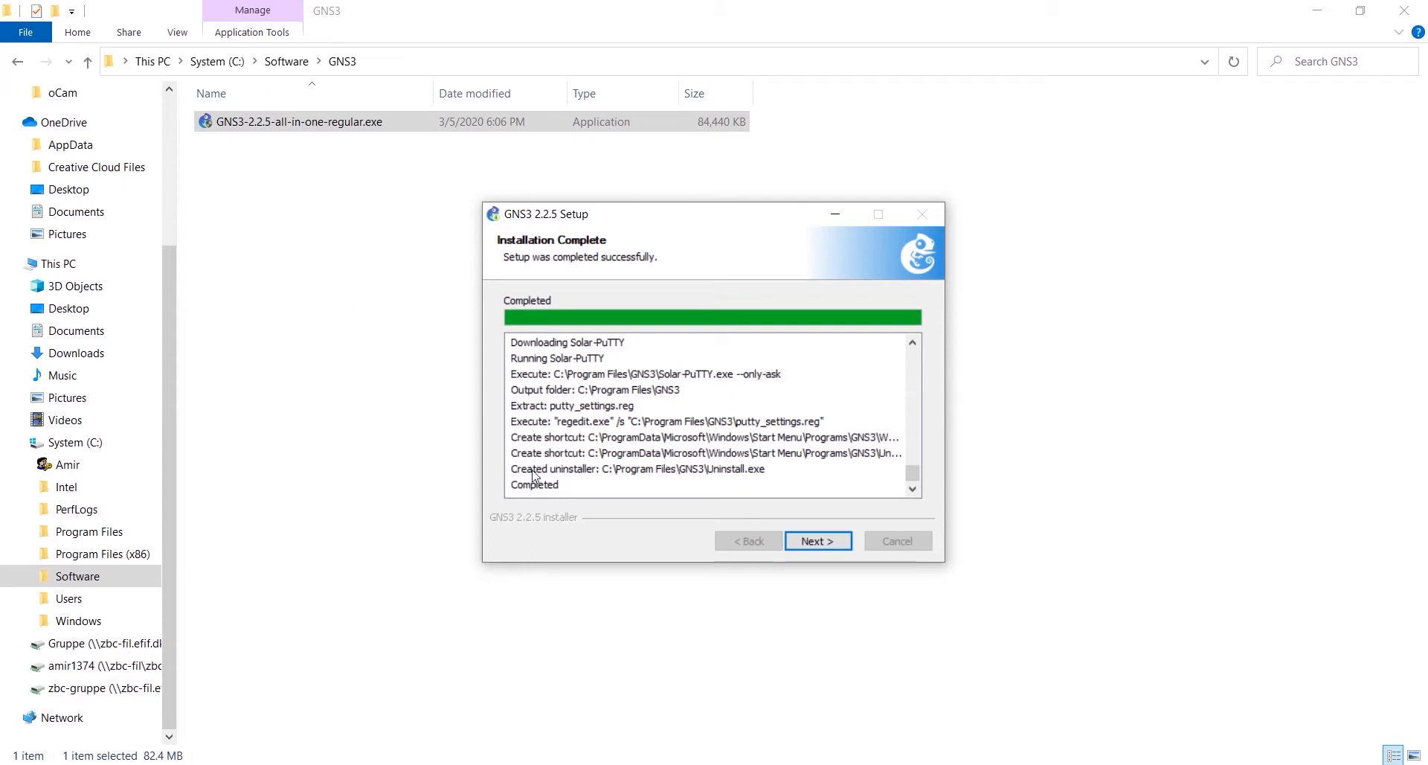
- Continue past the completed GNS3 installation and answer Yes to the free Solarwinds Standard Toolset license
left_click(818, 541)
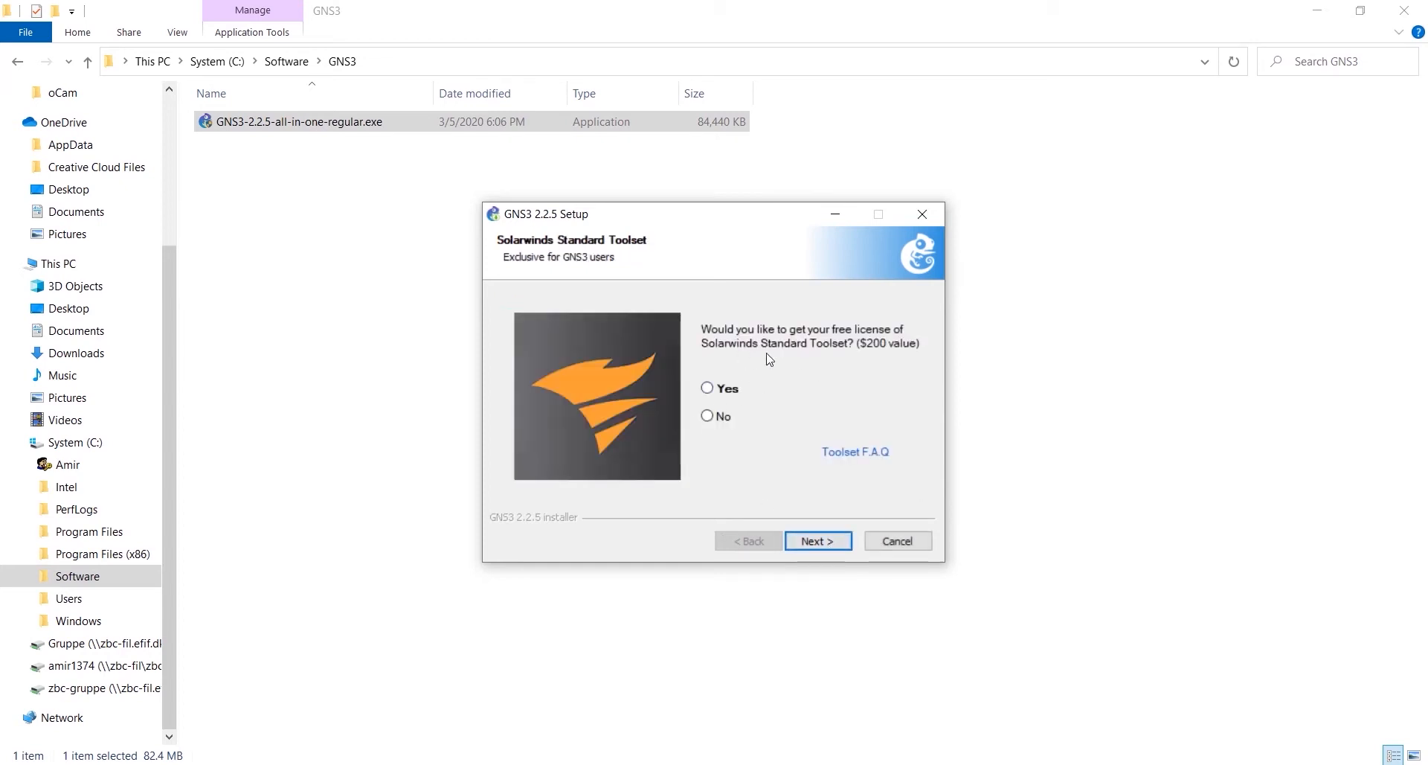
left_click(740, 395)
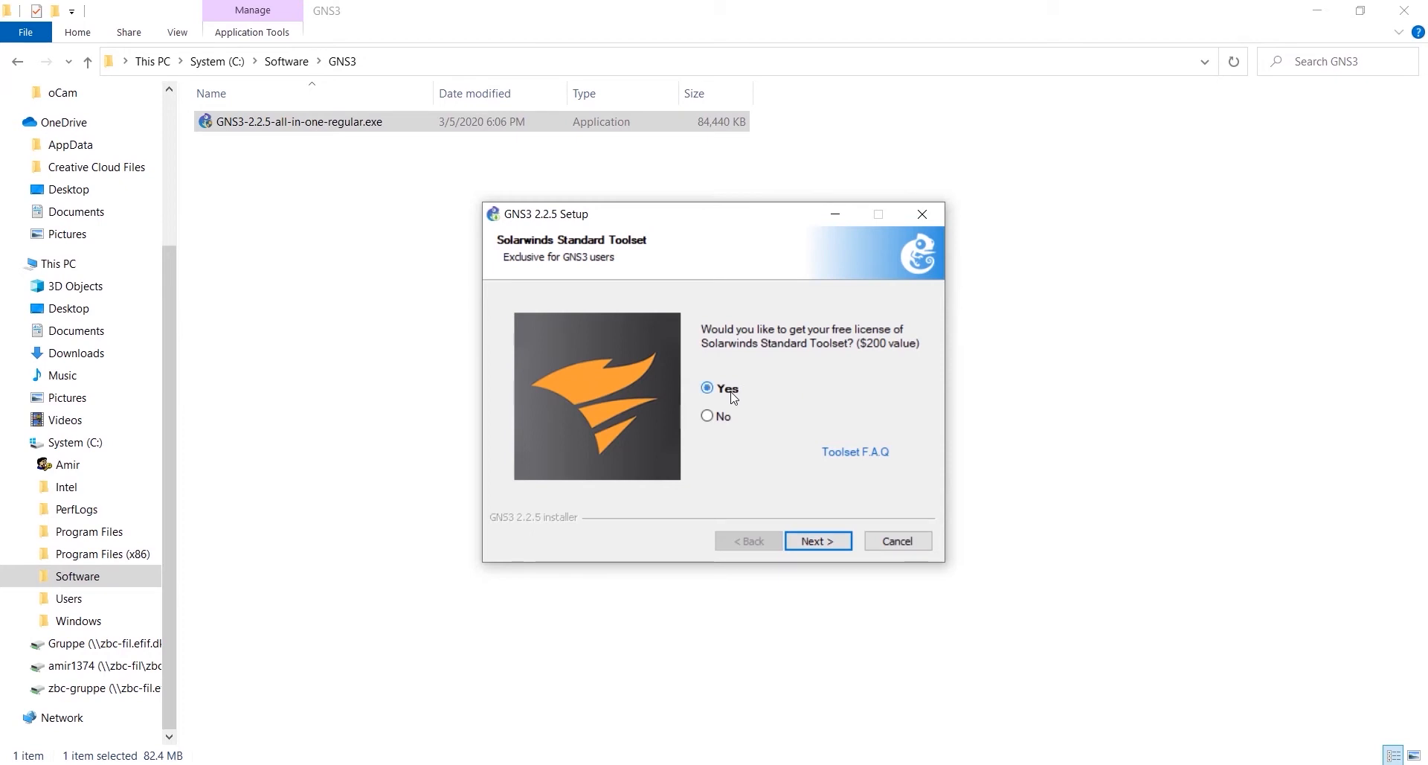
left_click(818, 543)
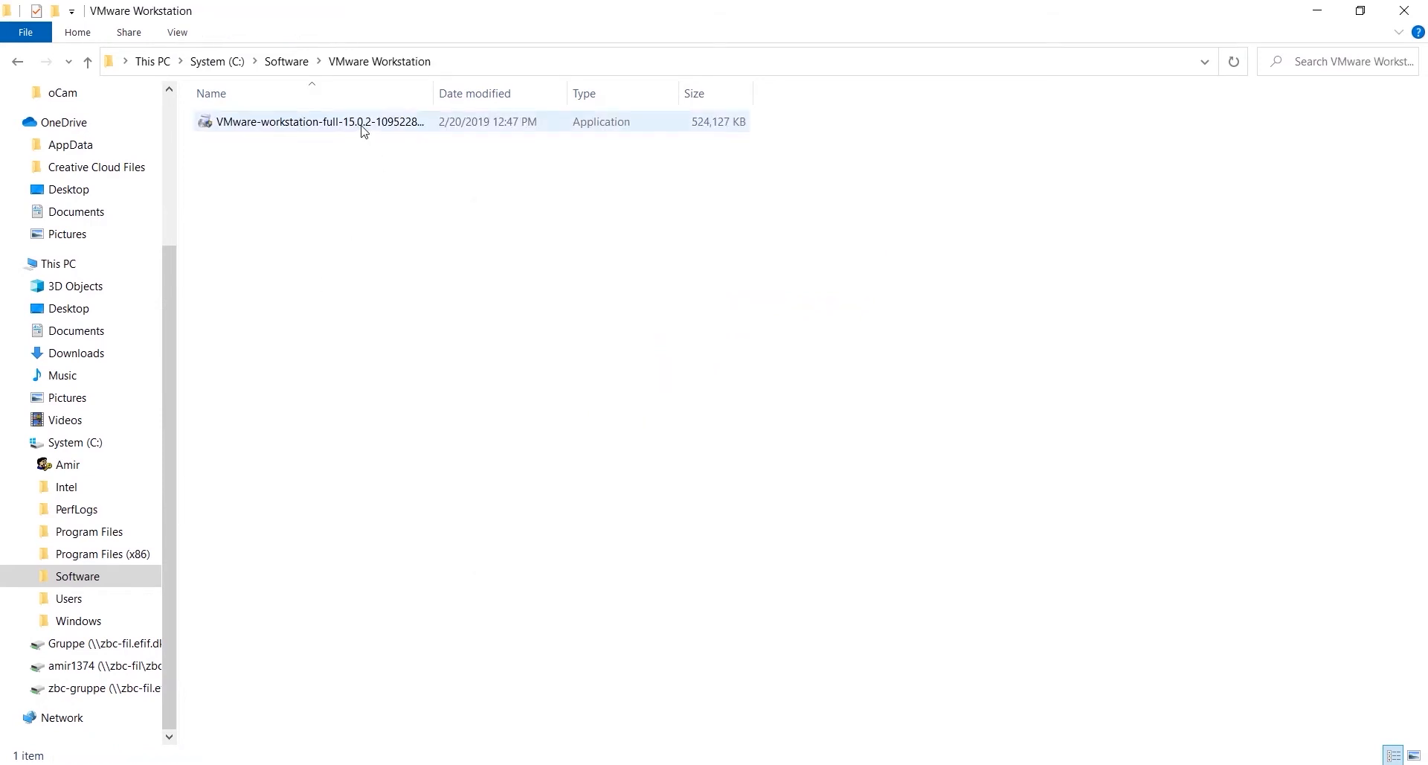
- Launch the VMware Workstation 15.0.2 full installer and accept its end-user license agreement
double_click(363, 131)
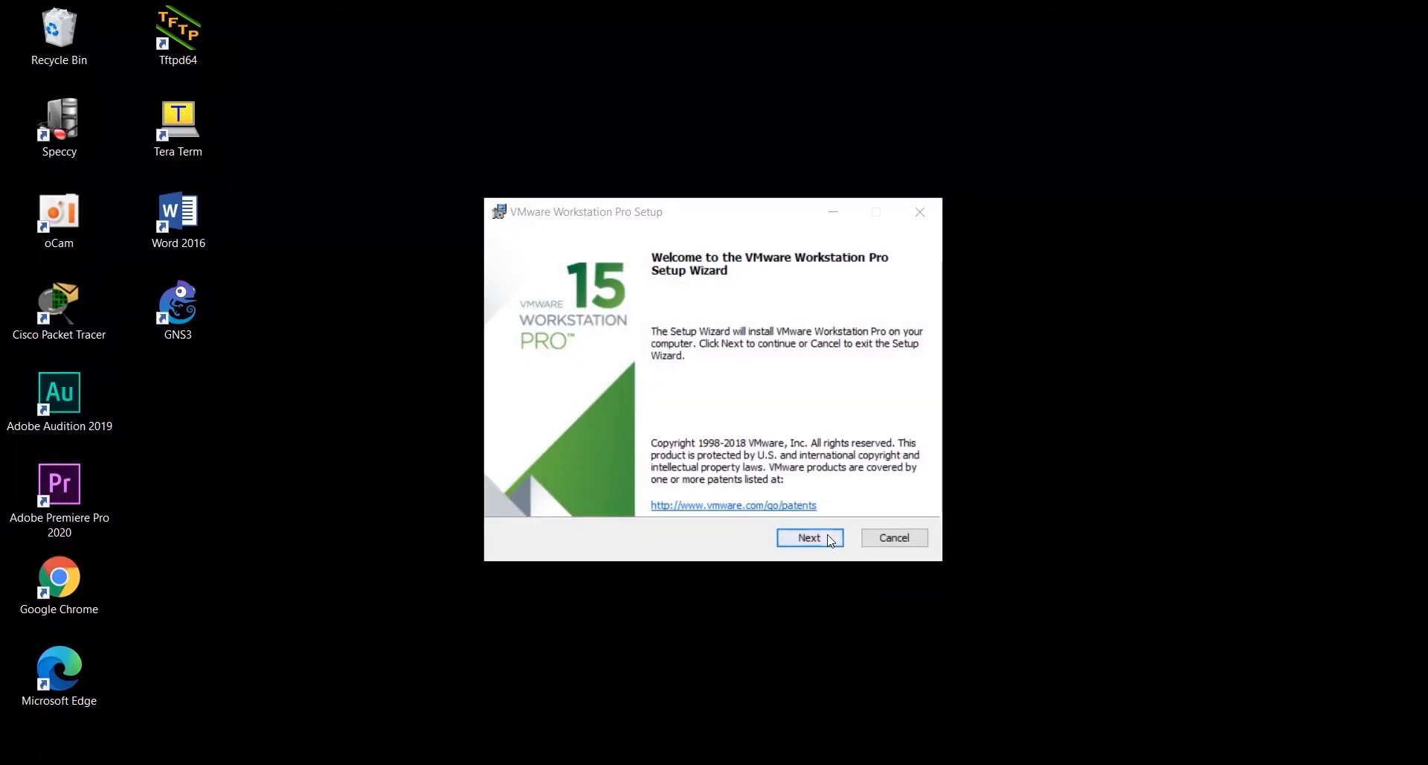
left_click(831, 539)
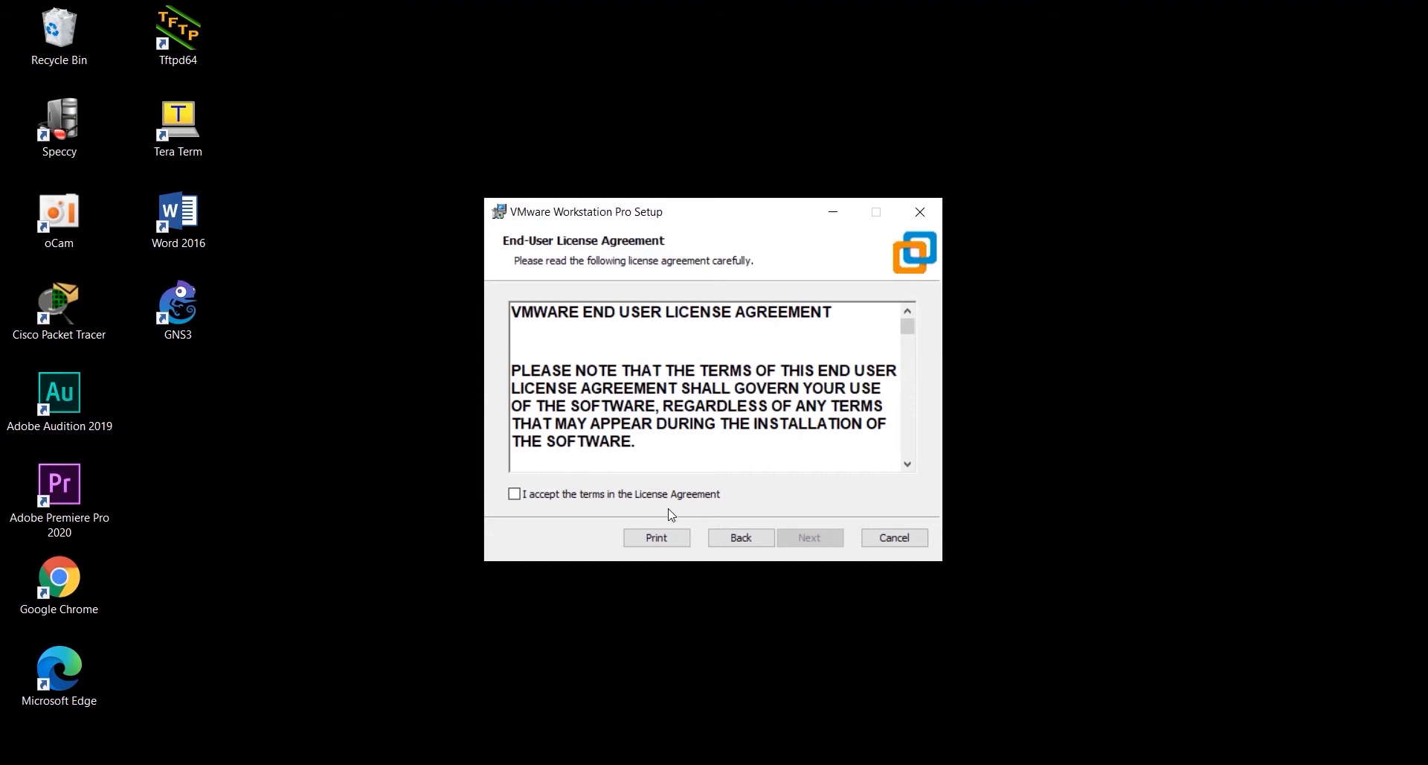
left_click(634, 497)
left_click(800, 541)
- Install VMware Workstation Pro with the default setup options and open the license key entry
left_click(836, 539)
left_click(836, 539)
left_click(836, 539)
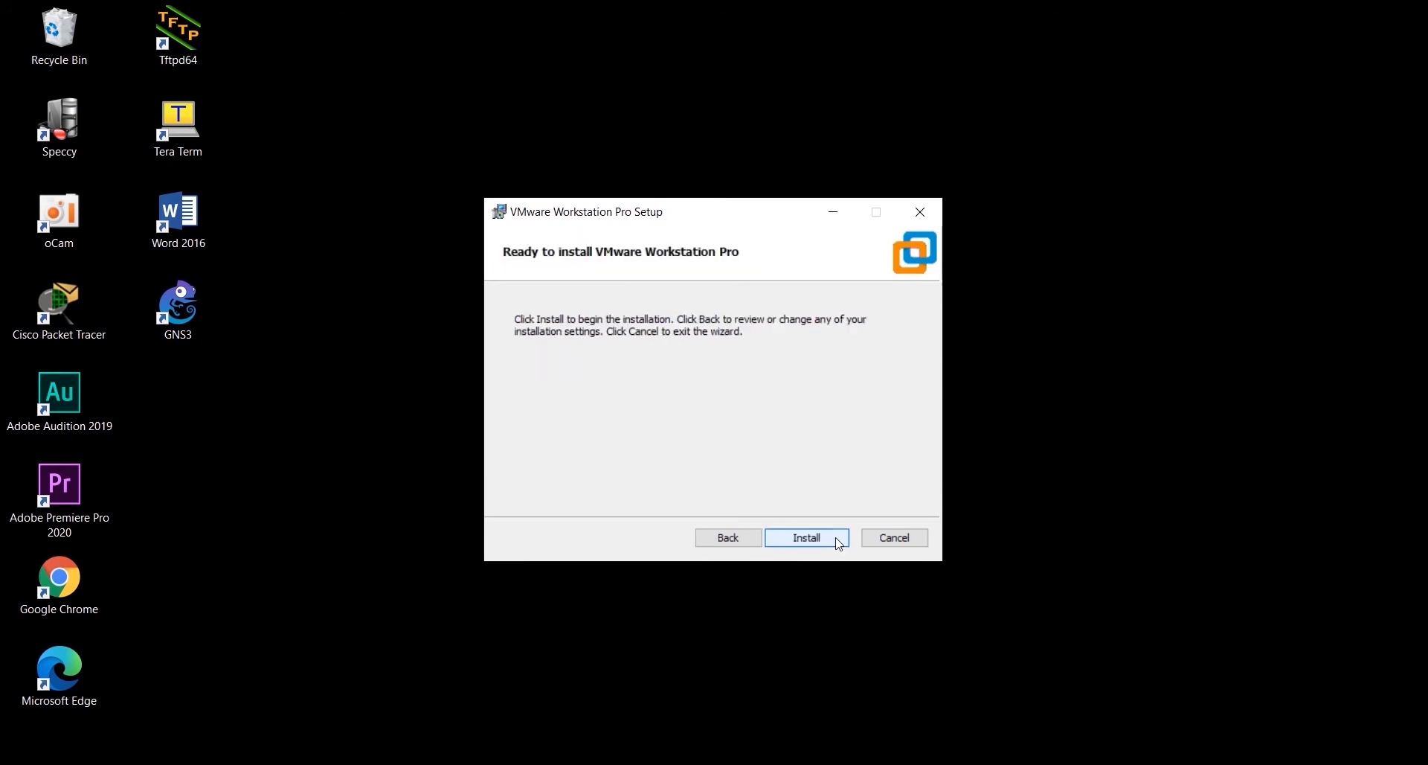
left_click(831, 541)
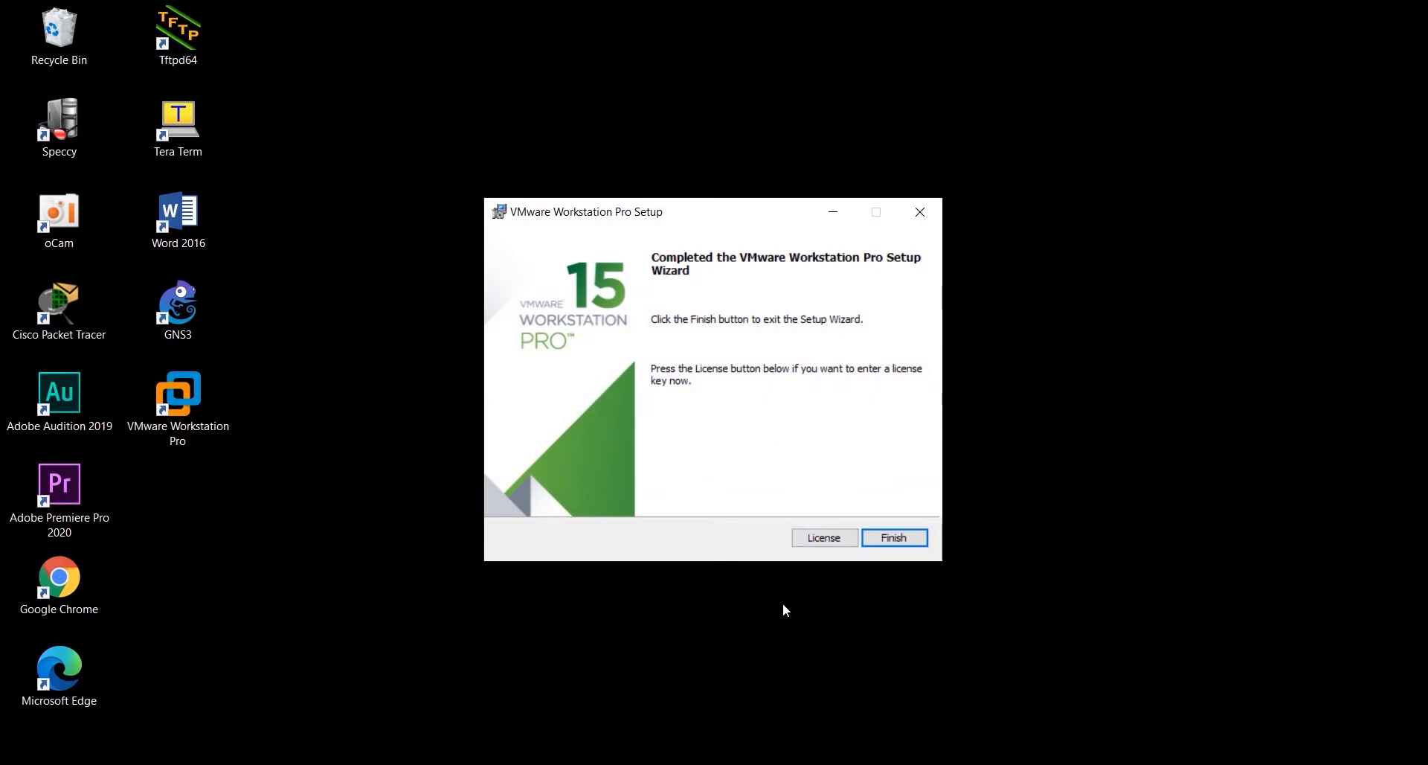
left_click(825, 538)
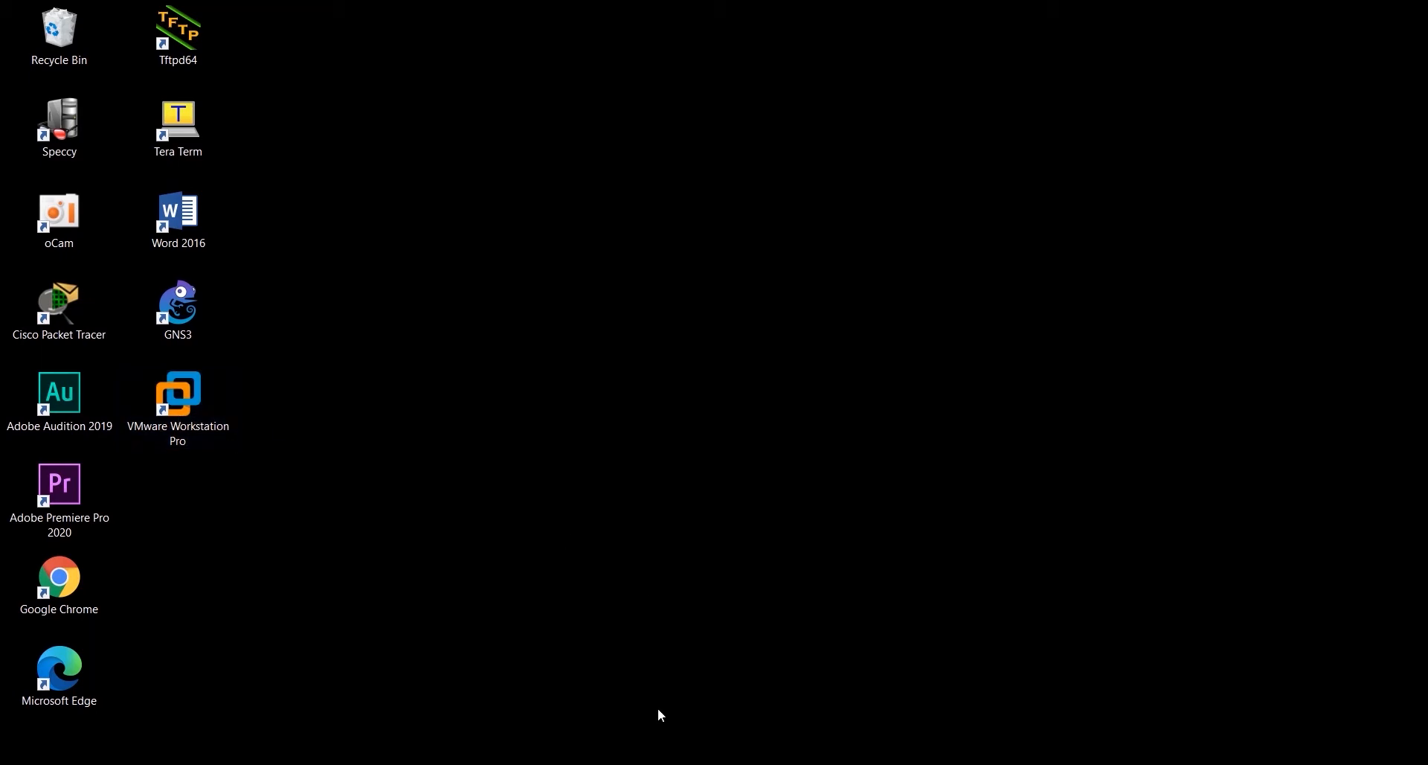
- Open VMware Workstation Pro from the desktop and remove the Windows Server 2019 machine from the library
double_click(185, 389)
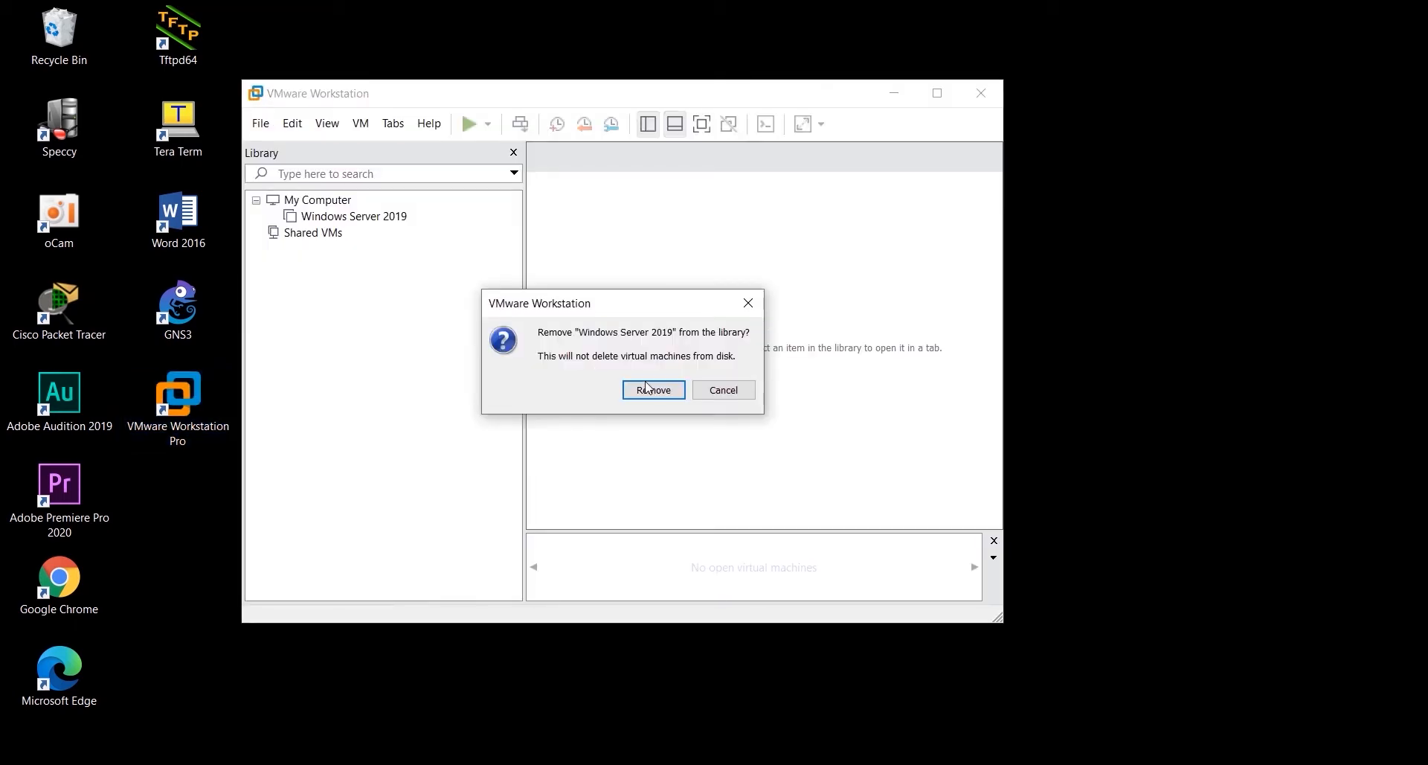
left_click(653, 390)
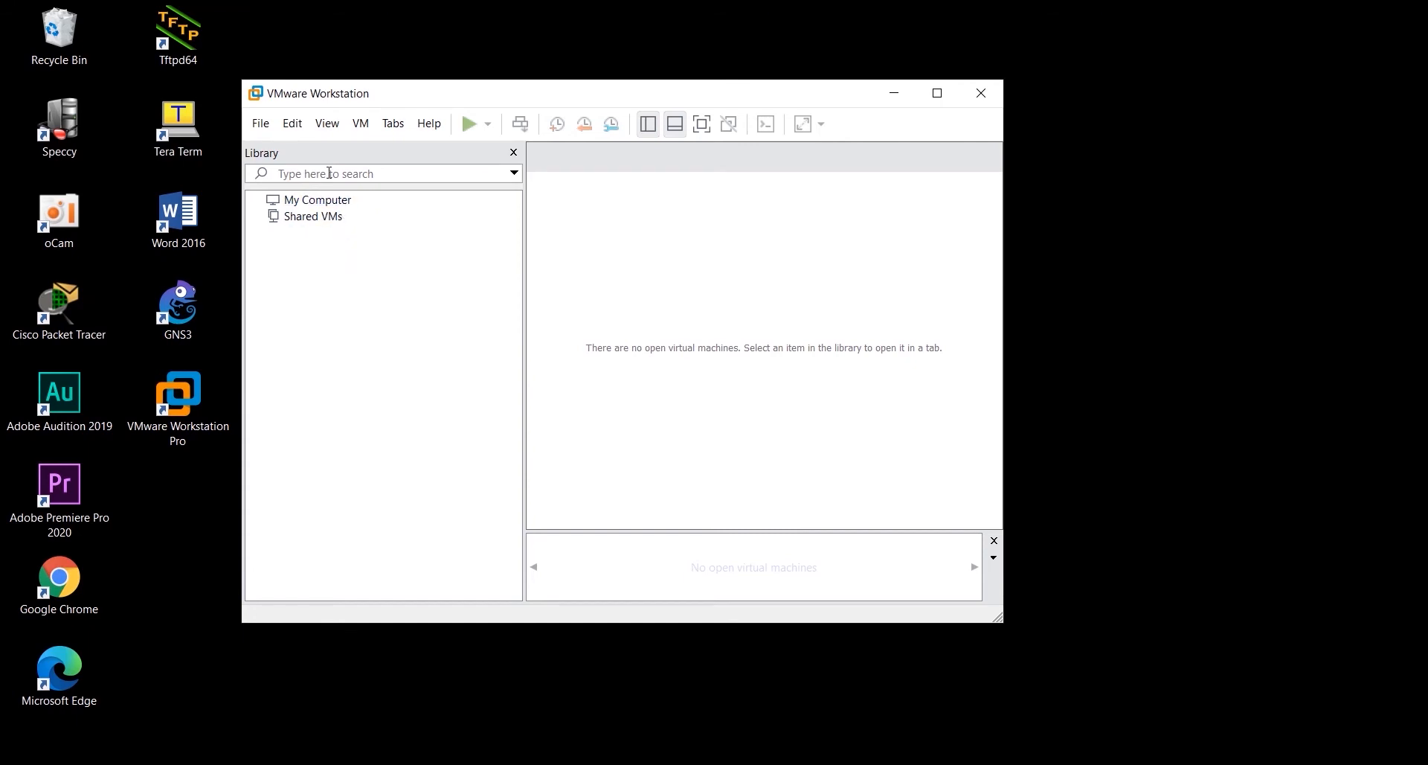
- Open GNS3 VM.ova from the GNS3.VM.VMware.Workstation.2.0.2 folder for import
left_click(261, 123)
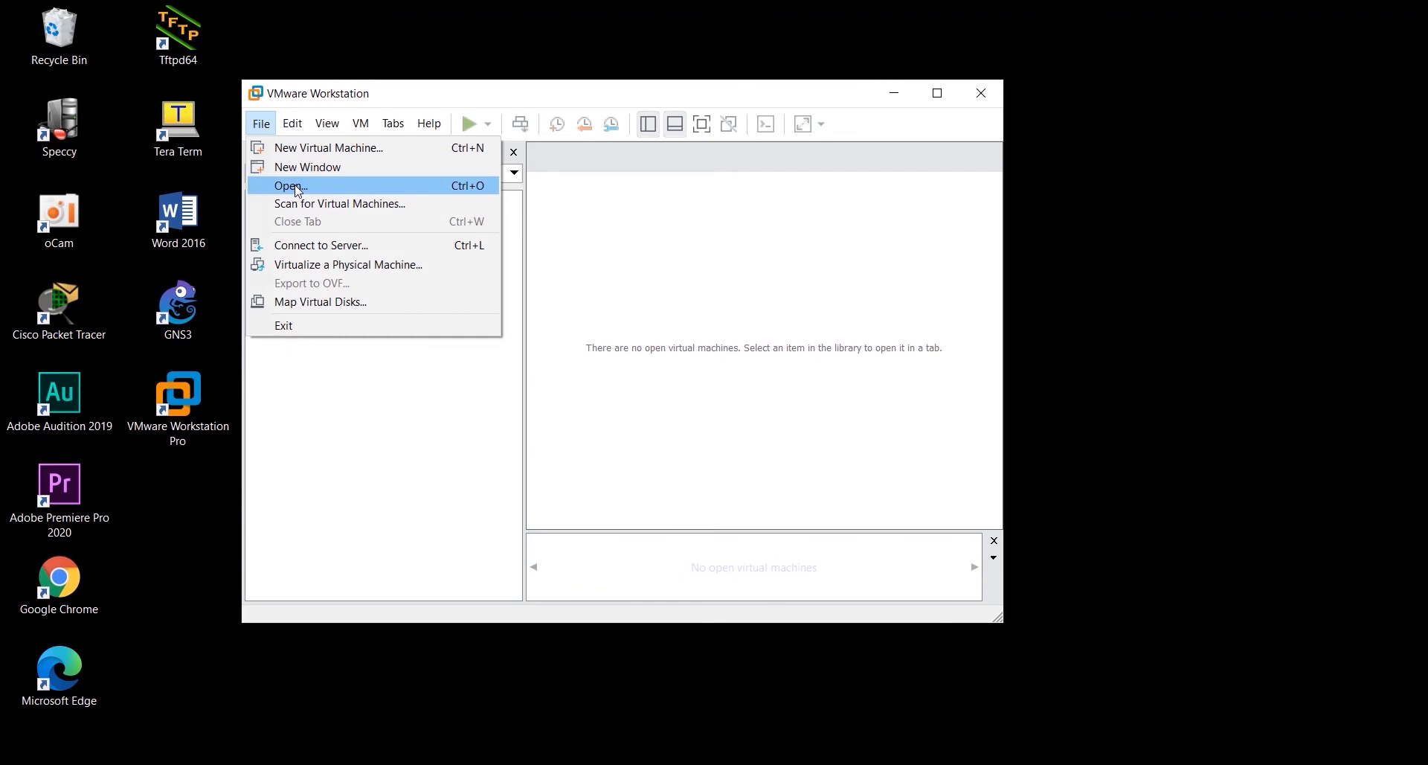
left_click(296, 190)
double_click(547, 246)
left_click(620, 245)
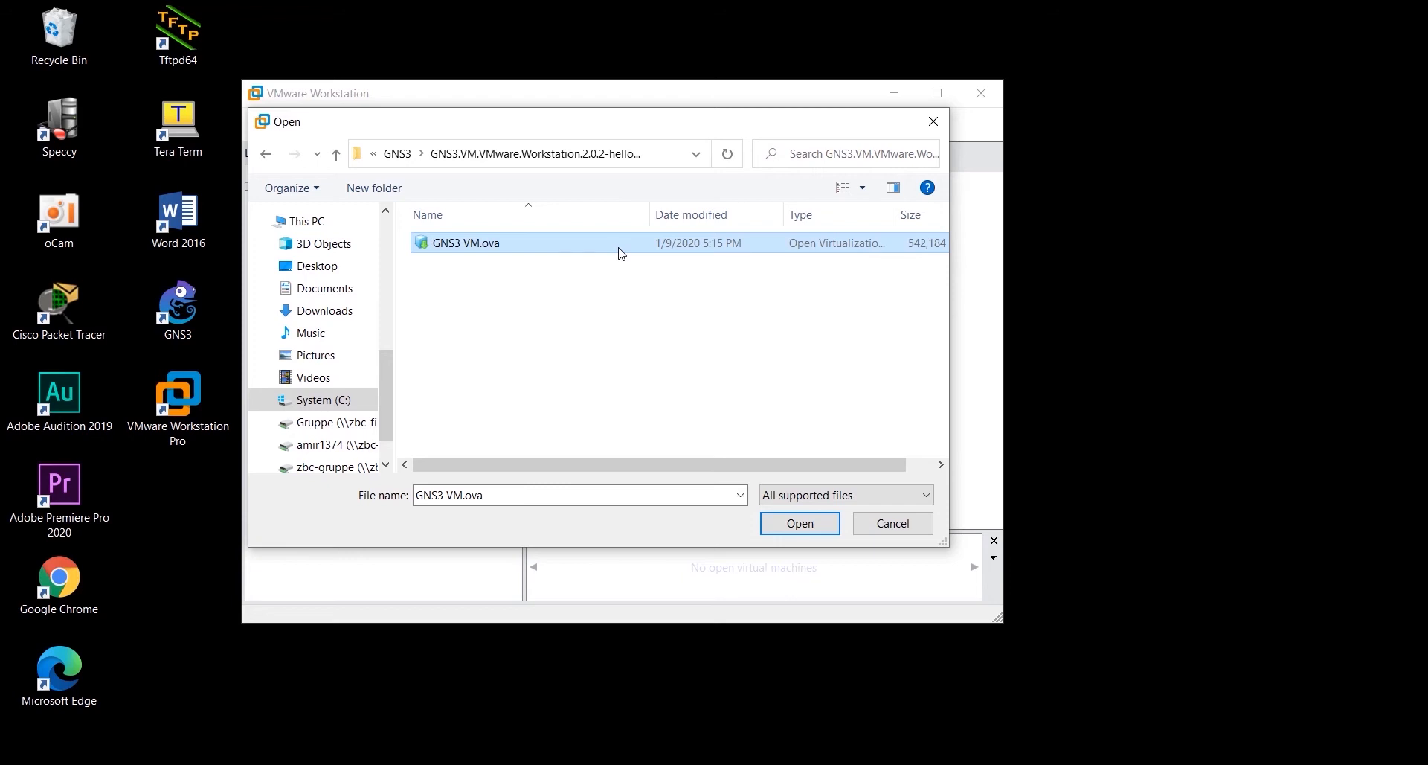
left_click(809, 520)
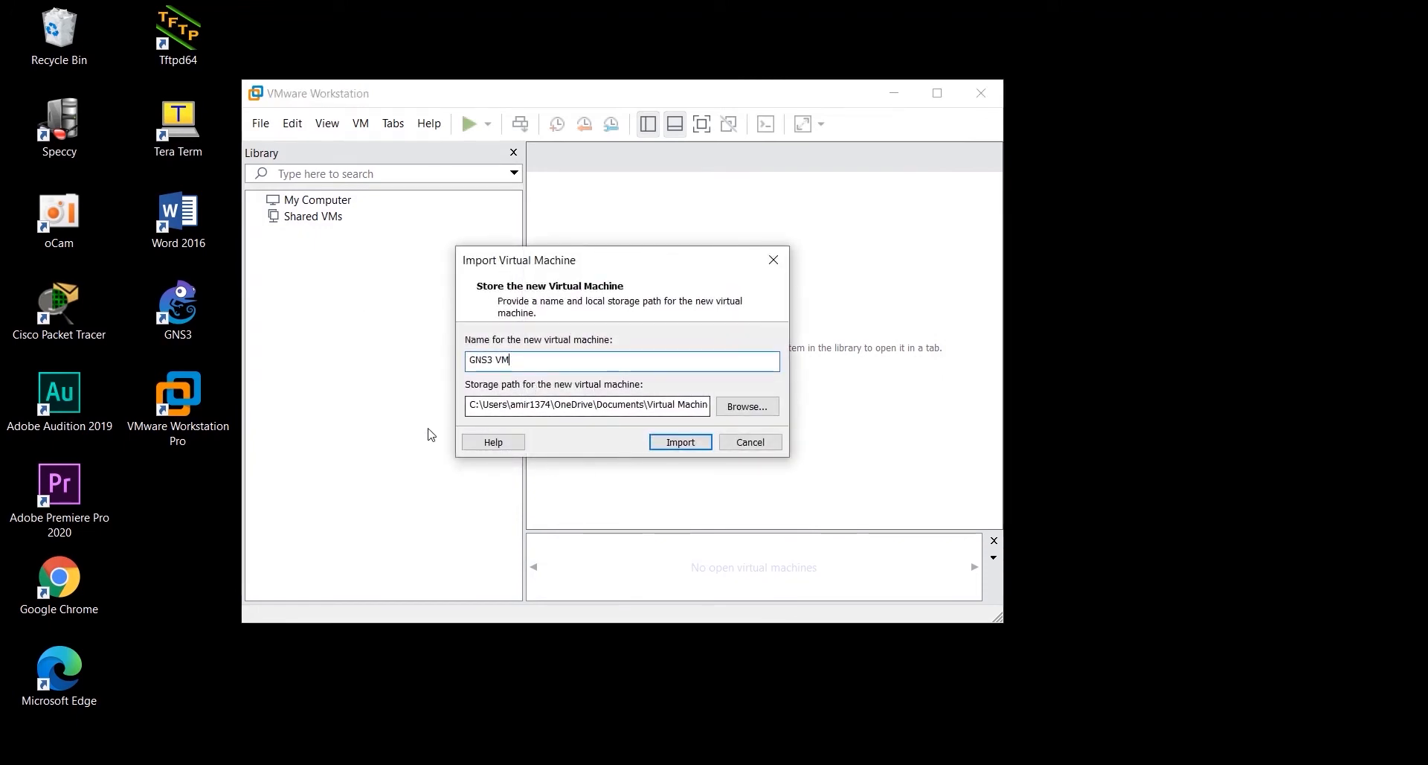
- Import the virtual machine under the name GNS3 VM, keeping the default storage path in Virtual Machines
left_click(744, 406)
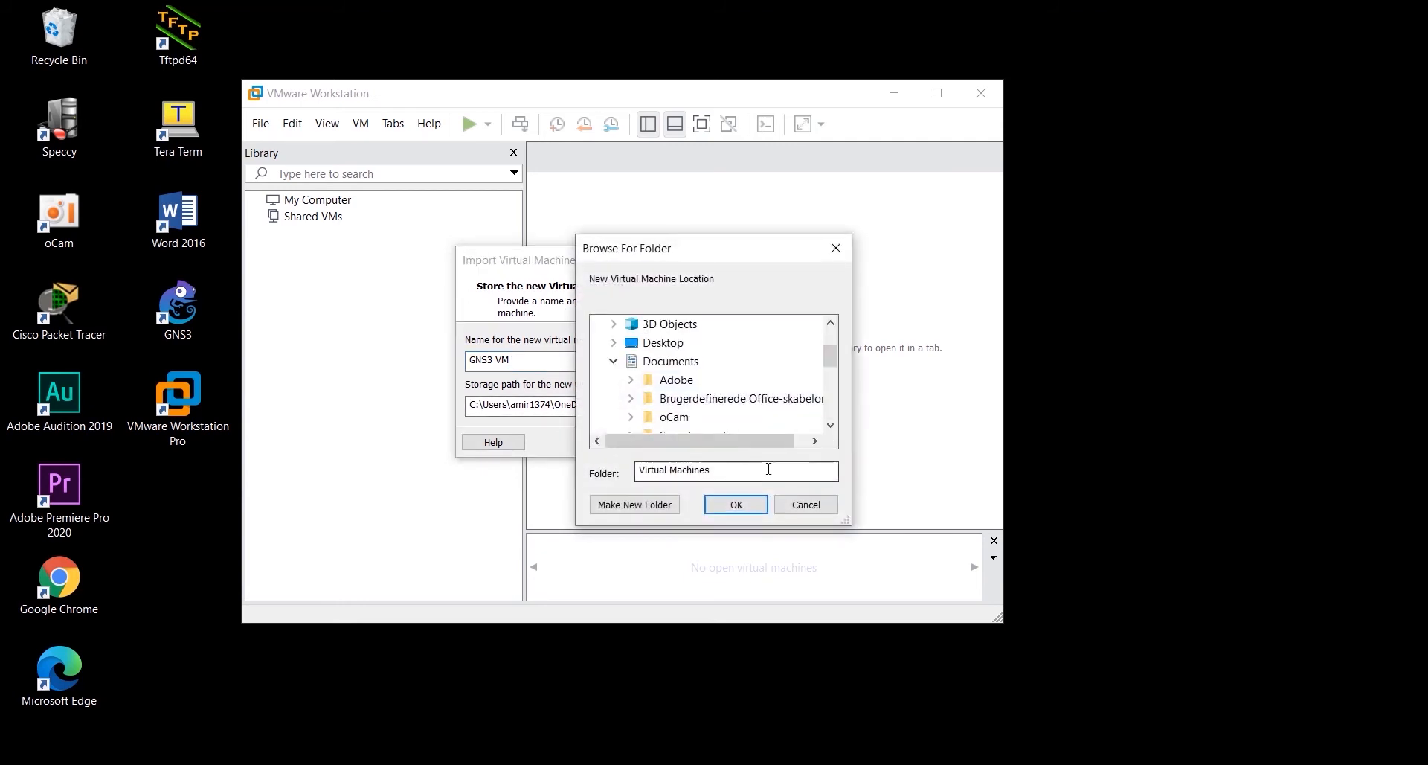
left_click(807, 505)
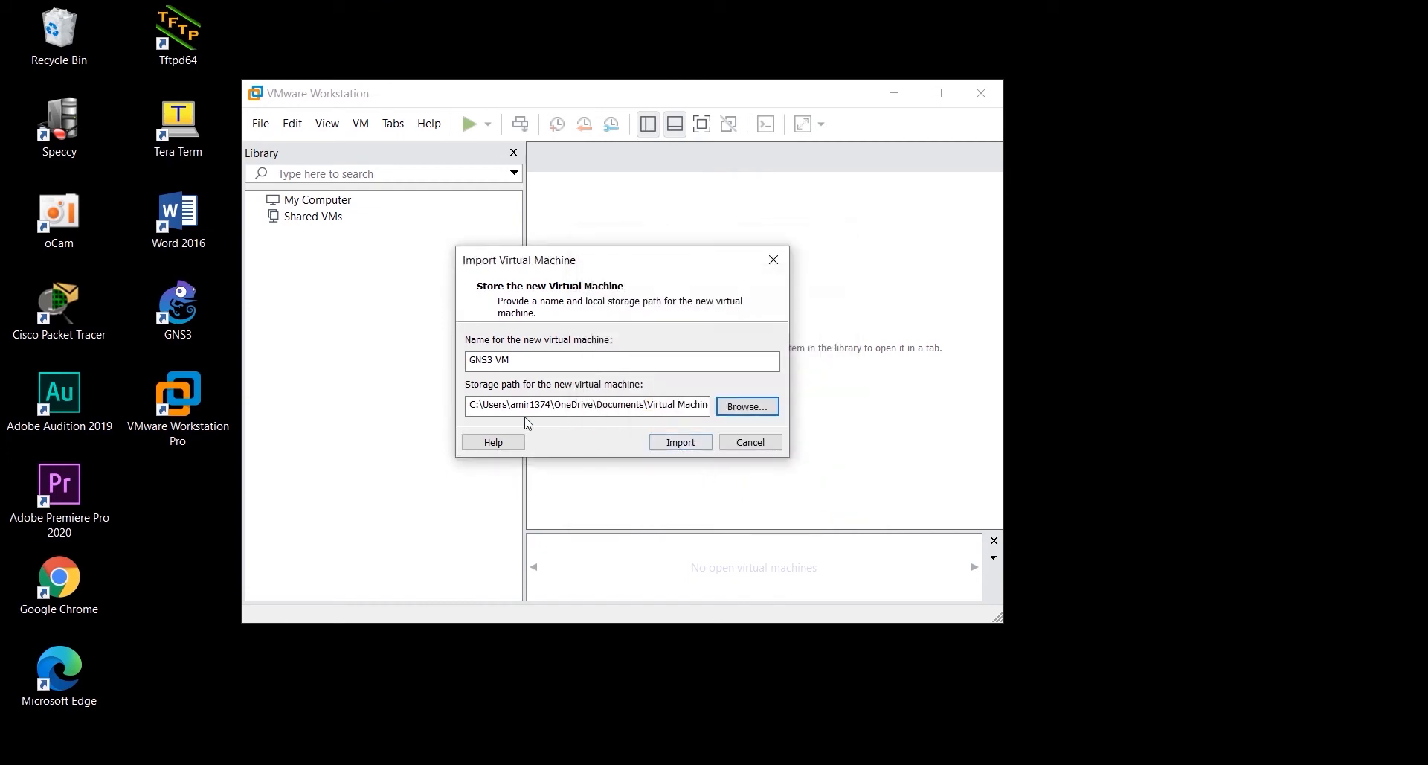
left_click(686, 446)
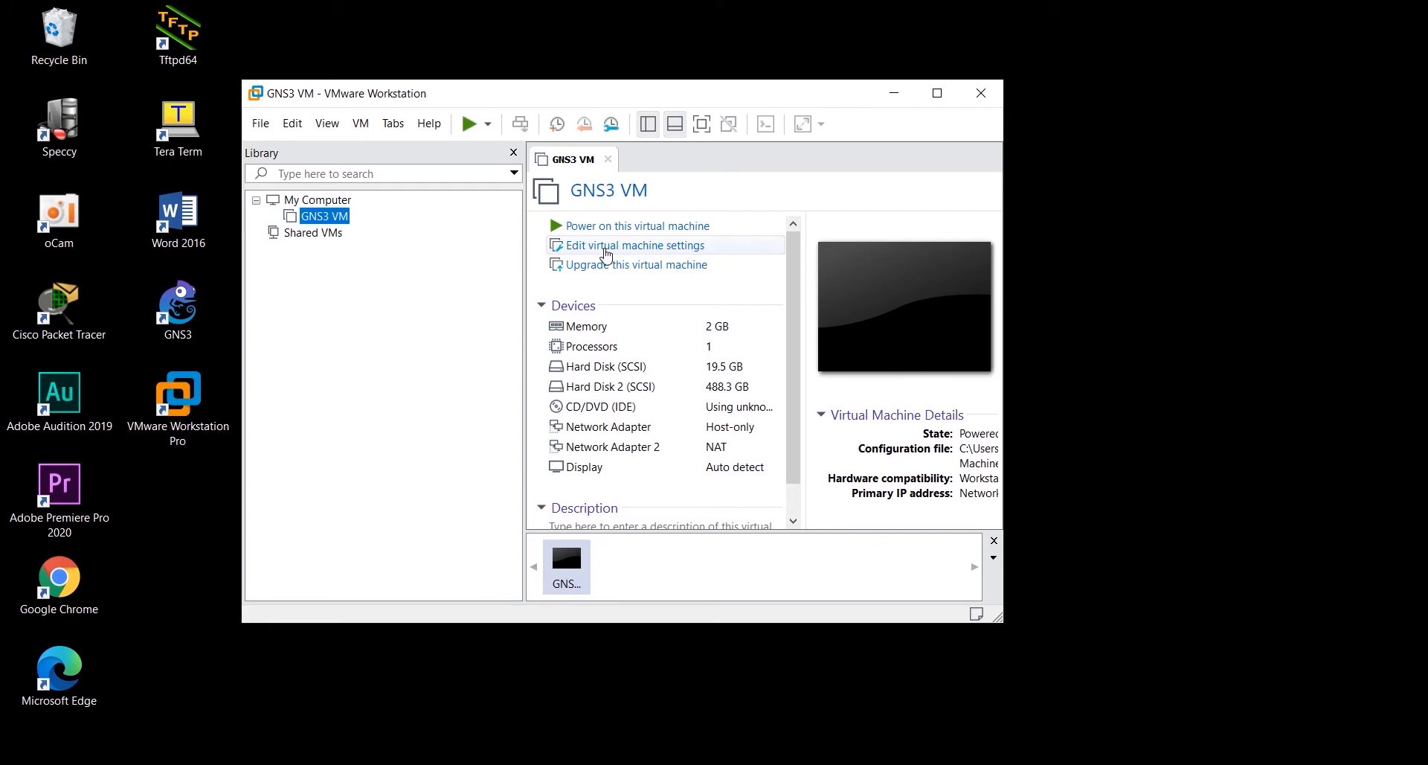
- Set the GNS3 VM's number of processors to 2, check its first hard disk and save the hardware settings
left_click(607, 247)
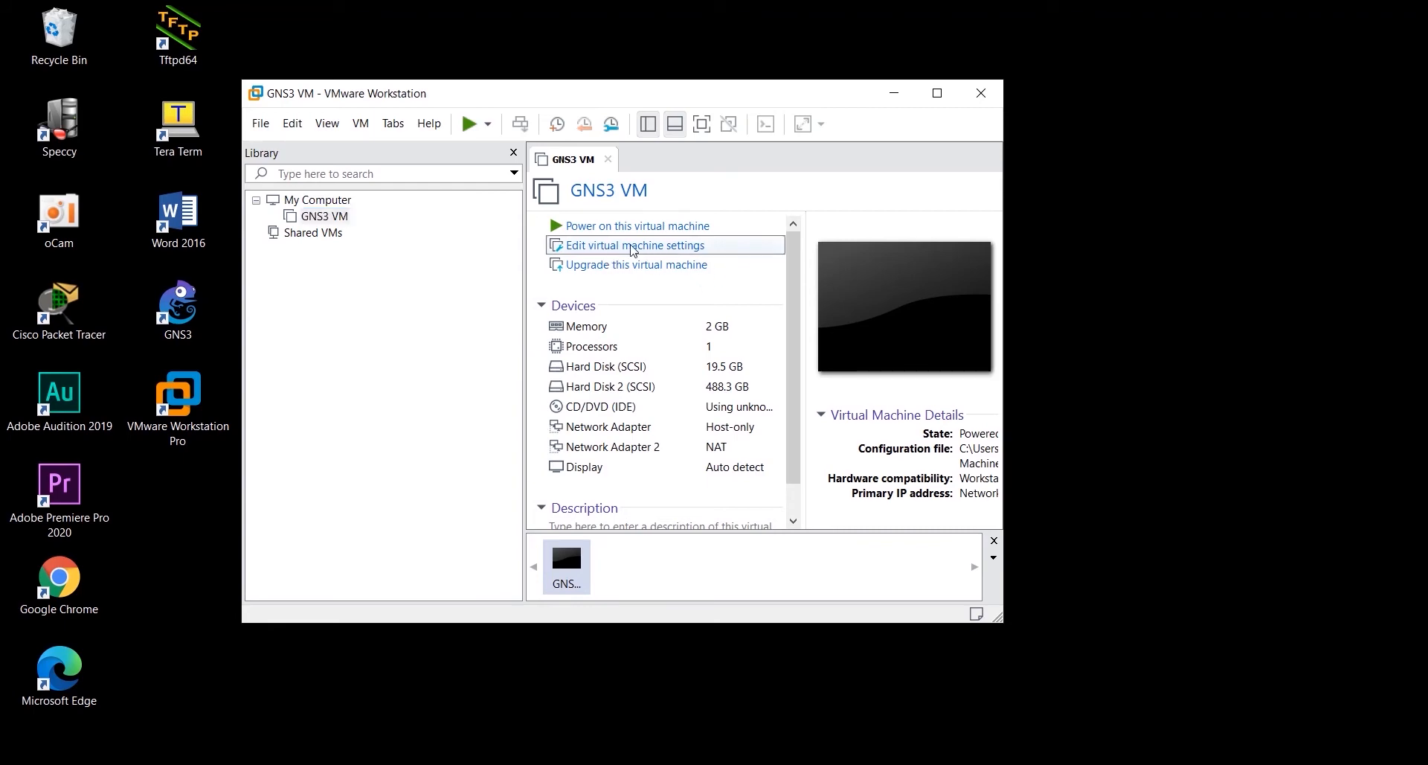
left_click(618, 252)
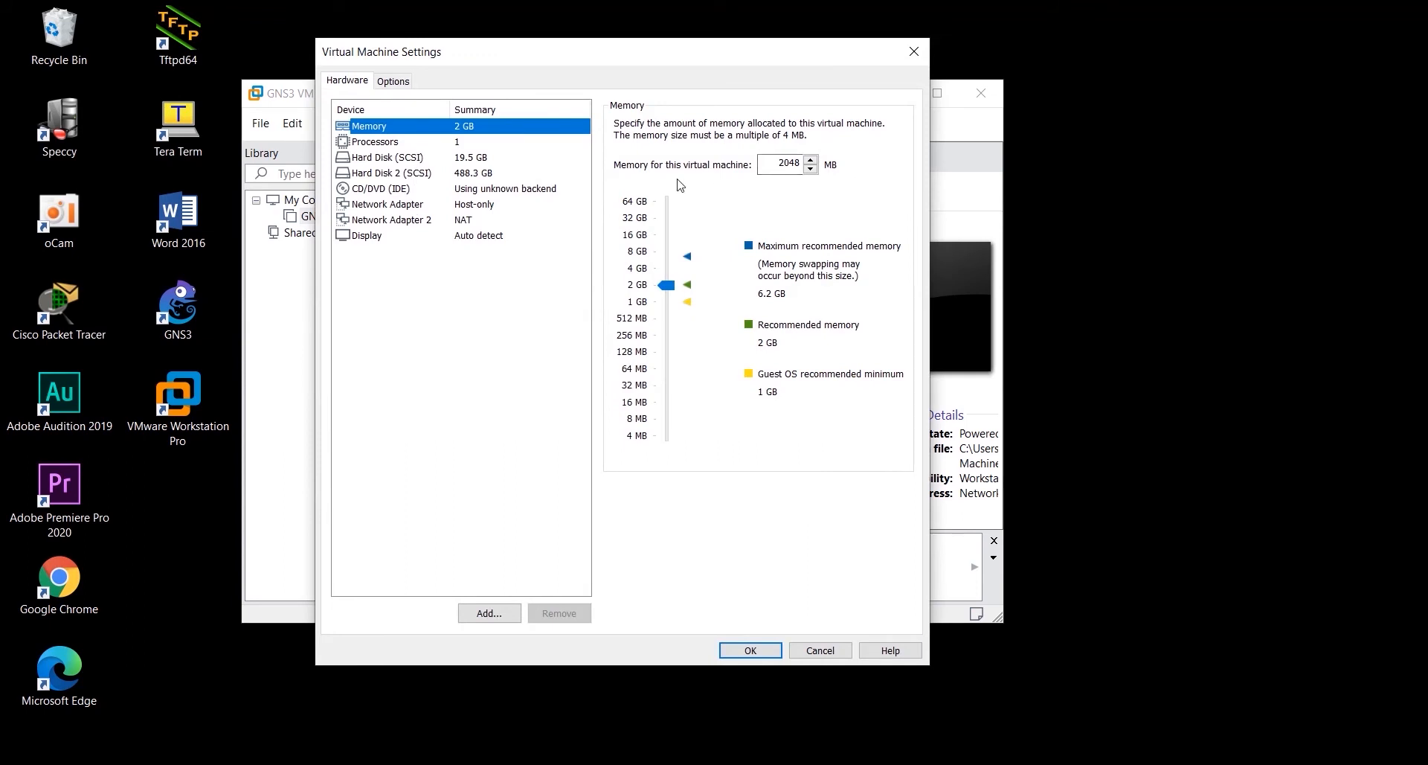
key("Down")
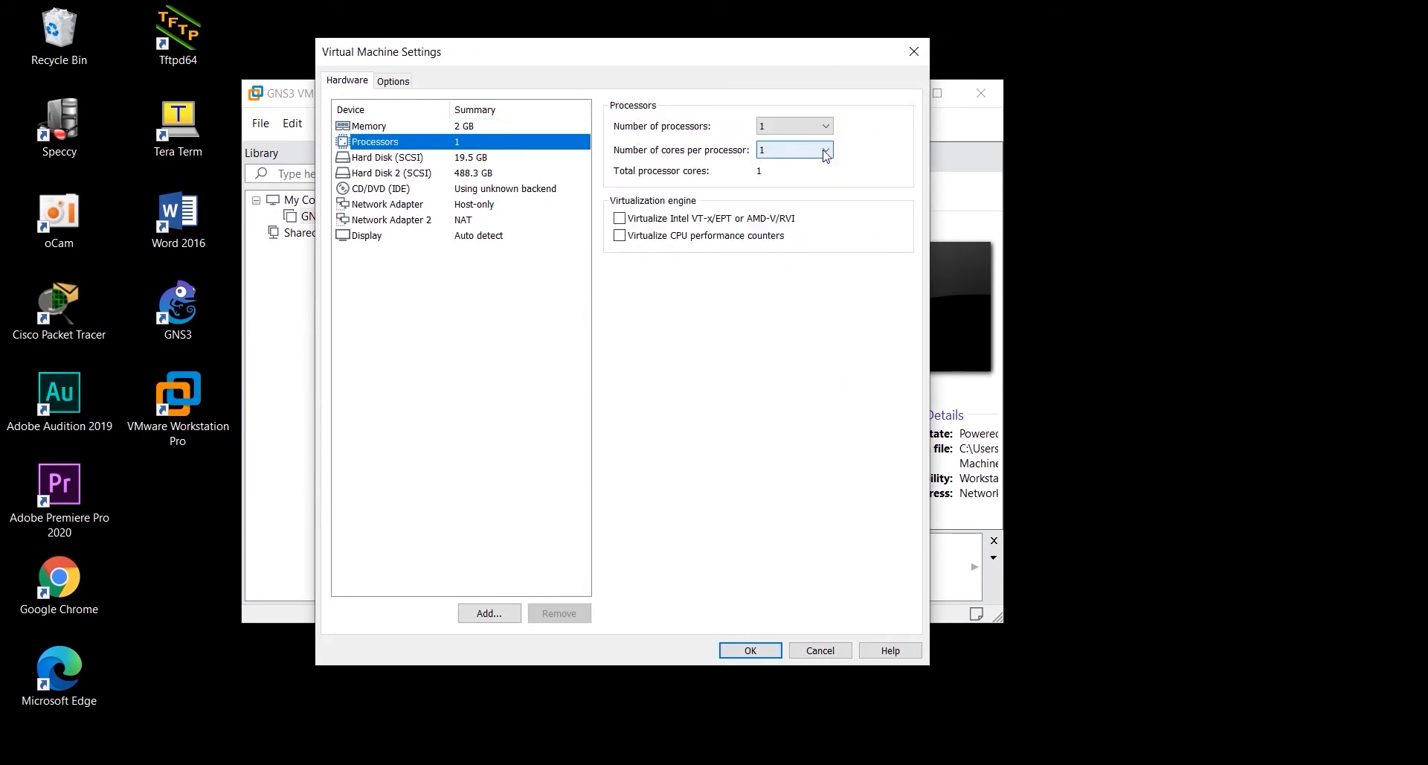
left_click(826, 129)
left_click(812, 151)
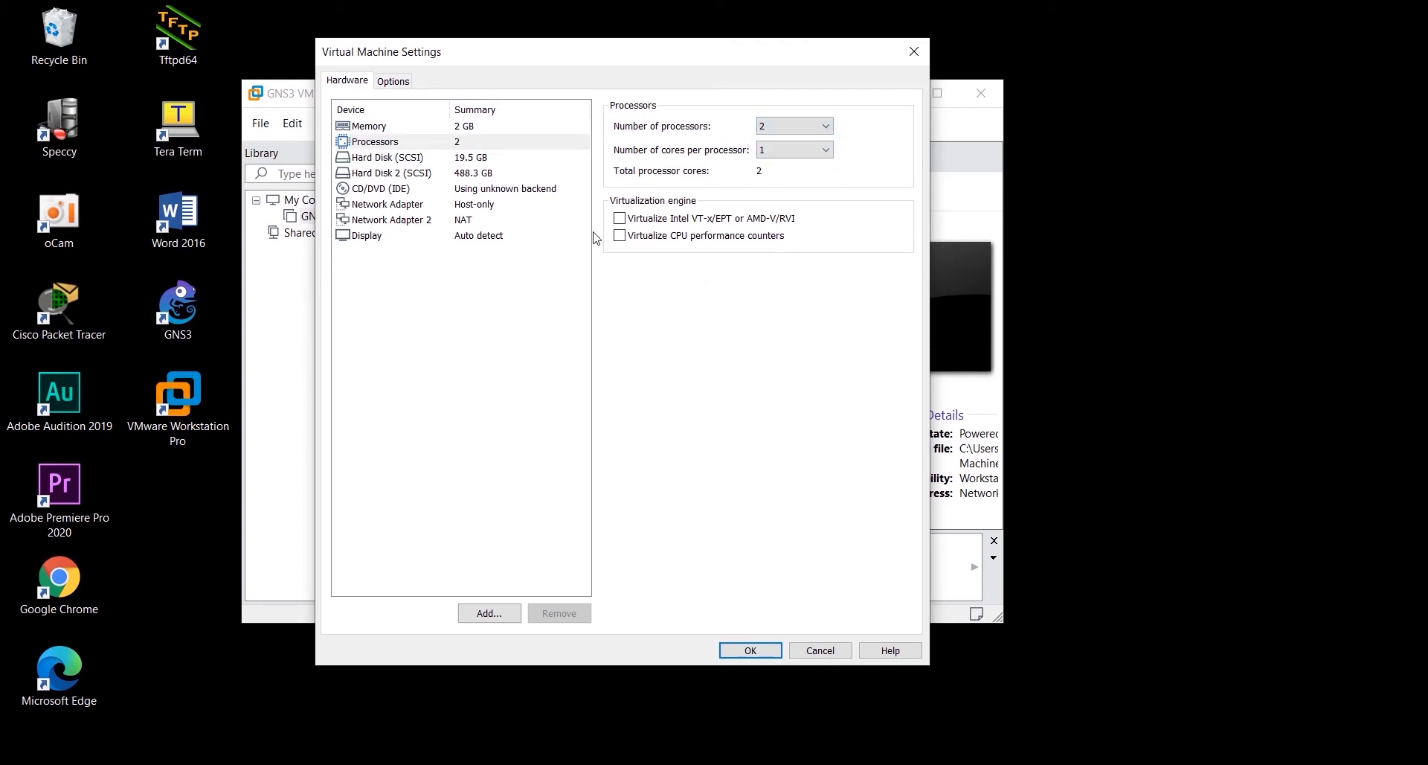
left_click(530, 158)
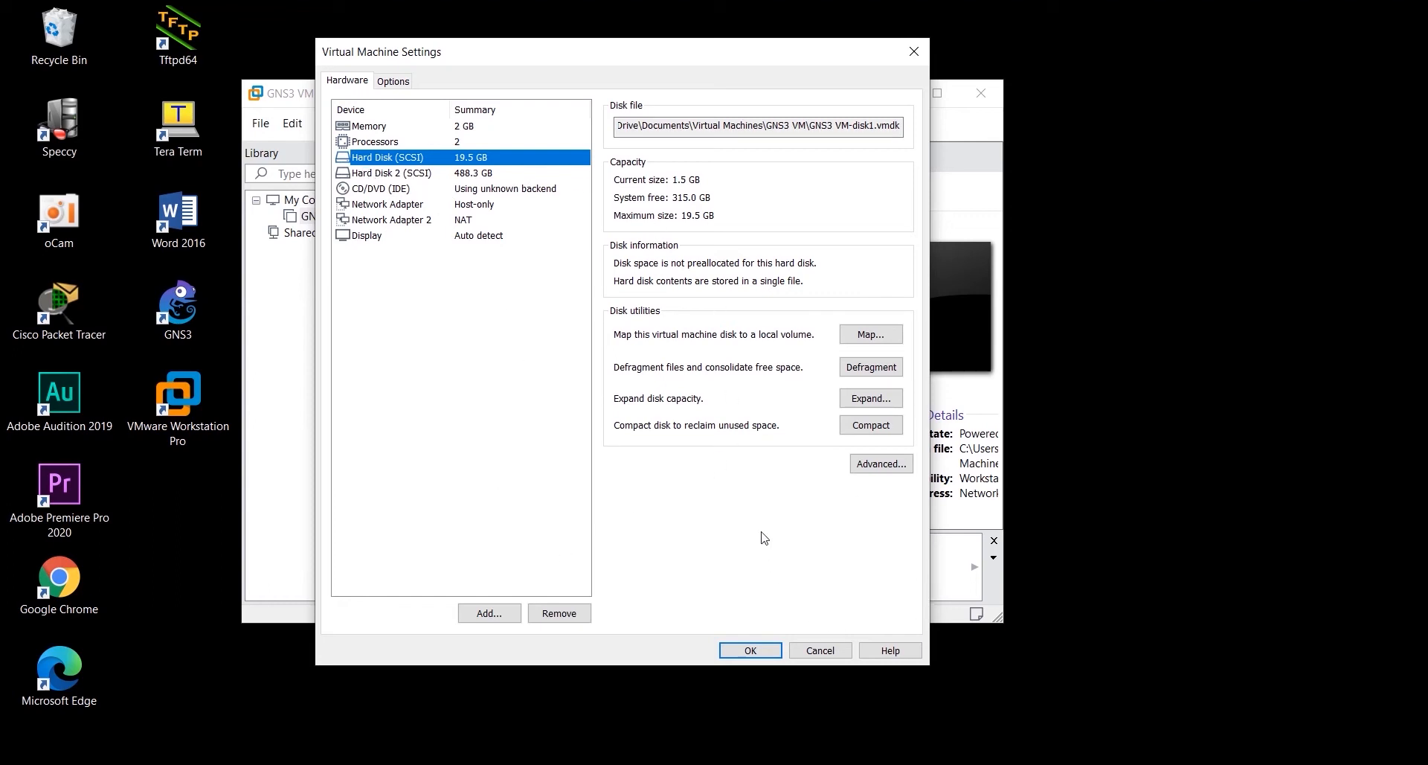
left_click(770, 652)
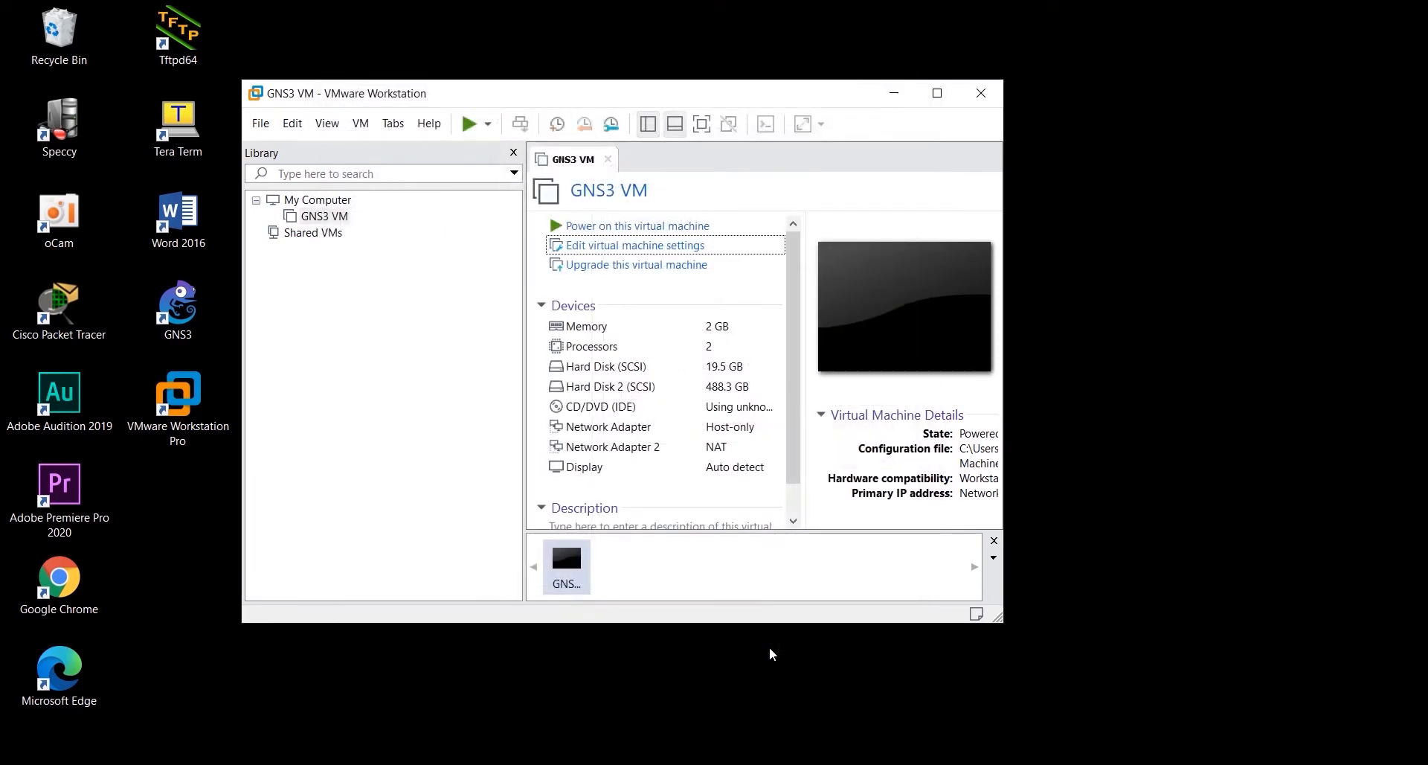
- Power on the GNS3 VM and maximize the VMware Workstation window, keeping input released from the guest console
left_click(605, 227)
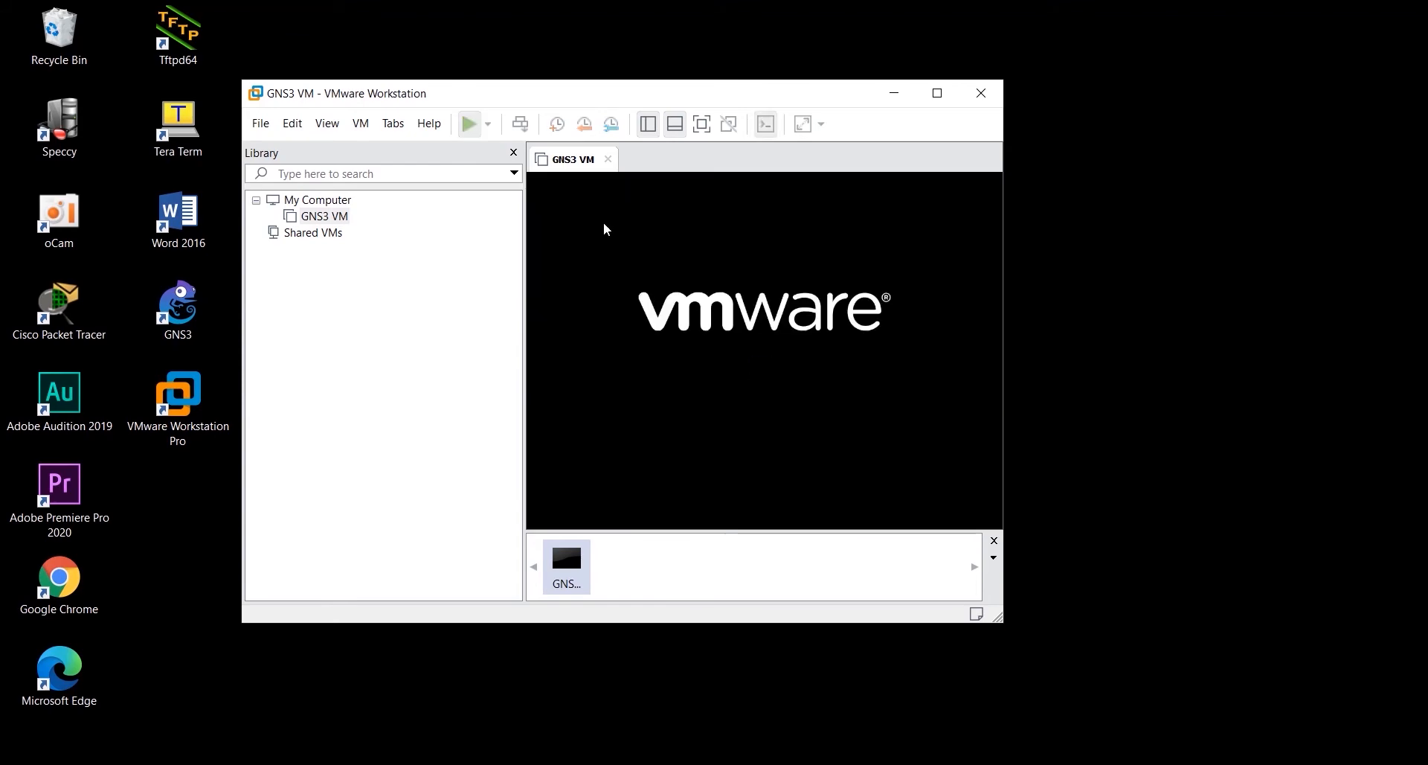
left_click(939, 93)
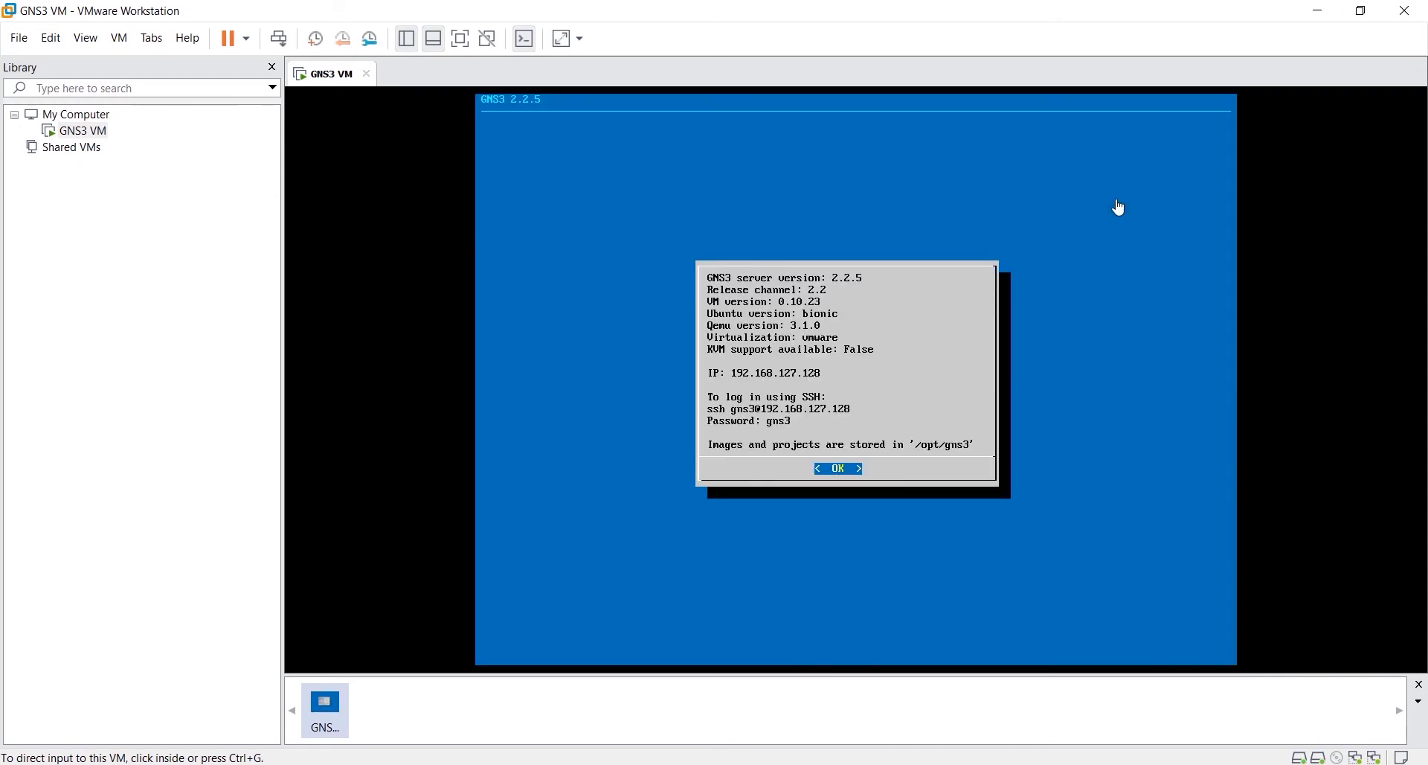
left_click(819, 375)
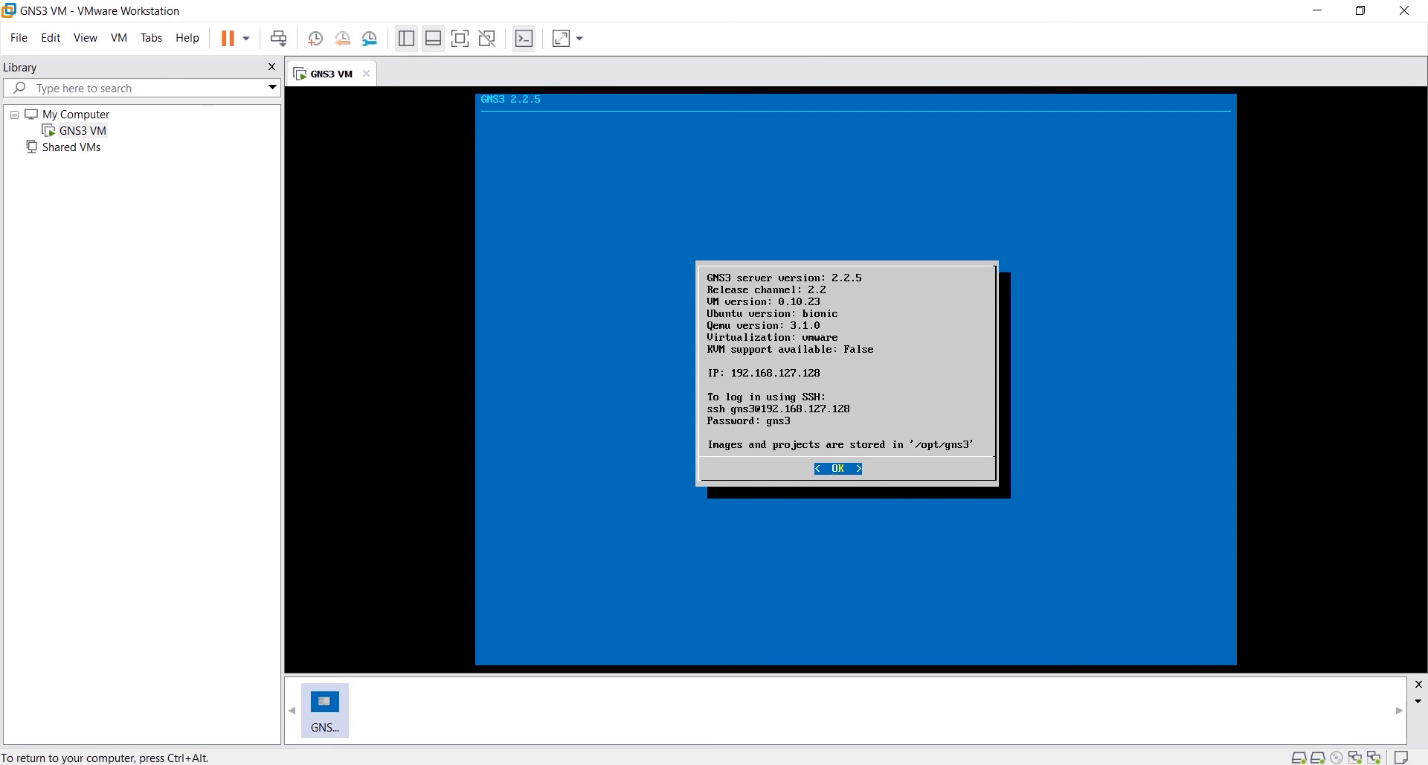
key("ctrl+alt")
- Release input from the virtual machine and switch to GNS3 in a maximized window
left_click(421, 322)
key("ctrl+alt")
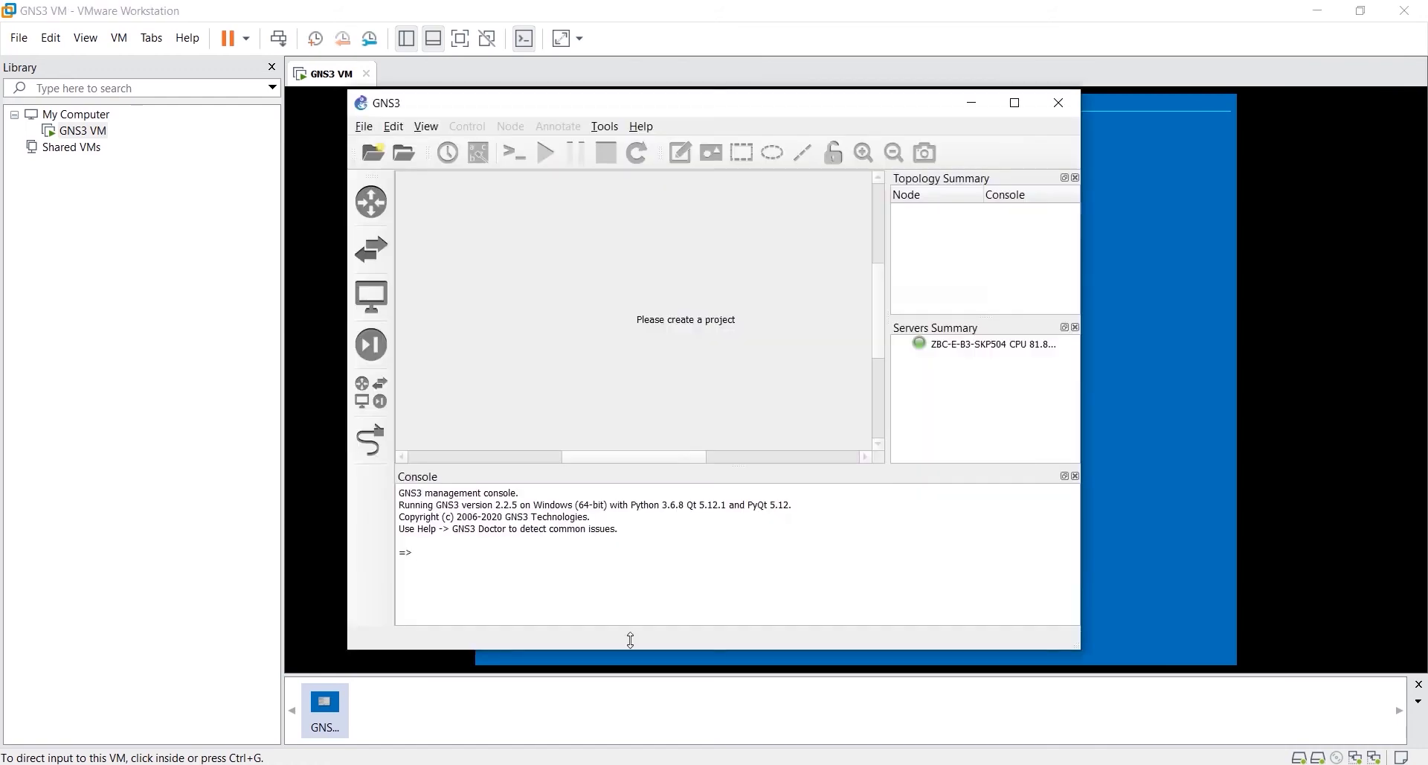
left_click(1013, 109)
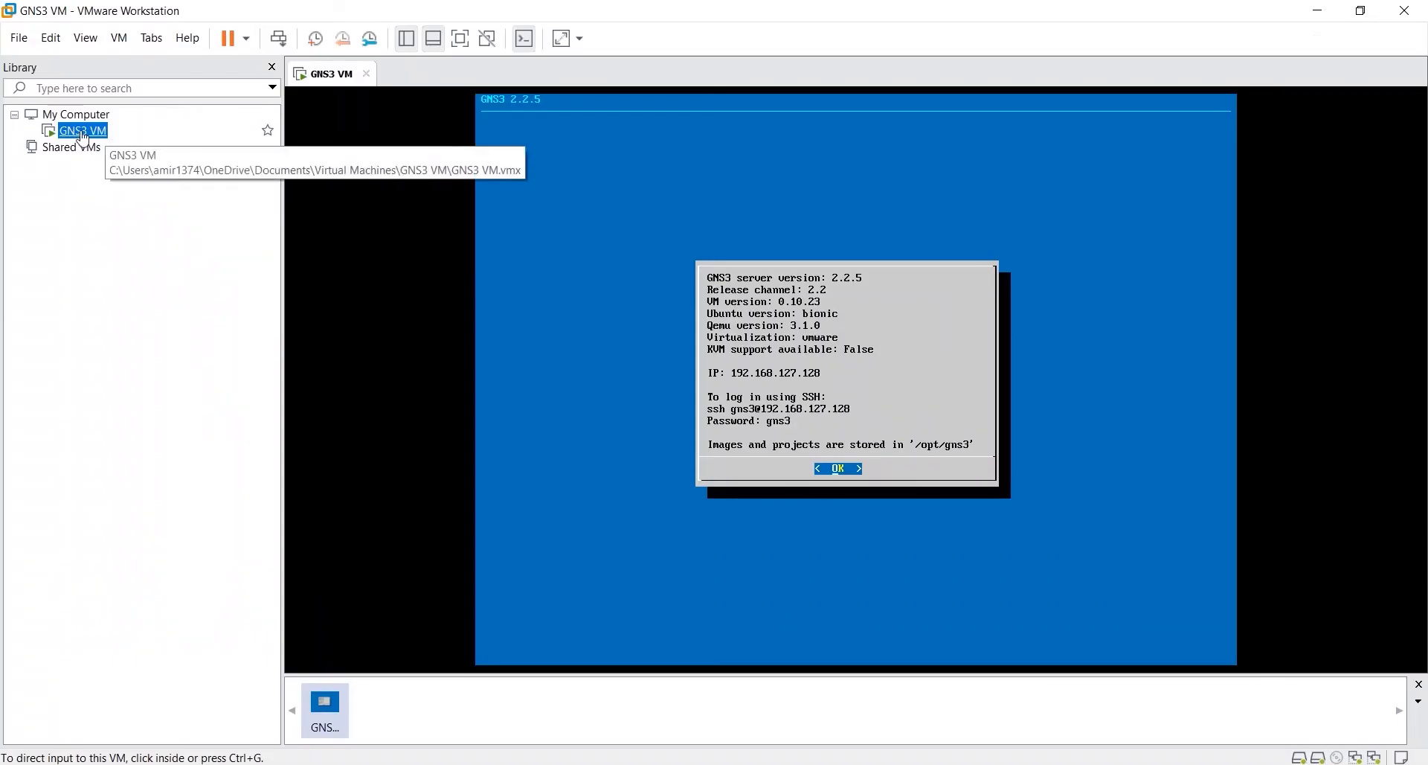
right_click(82, 131)
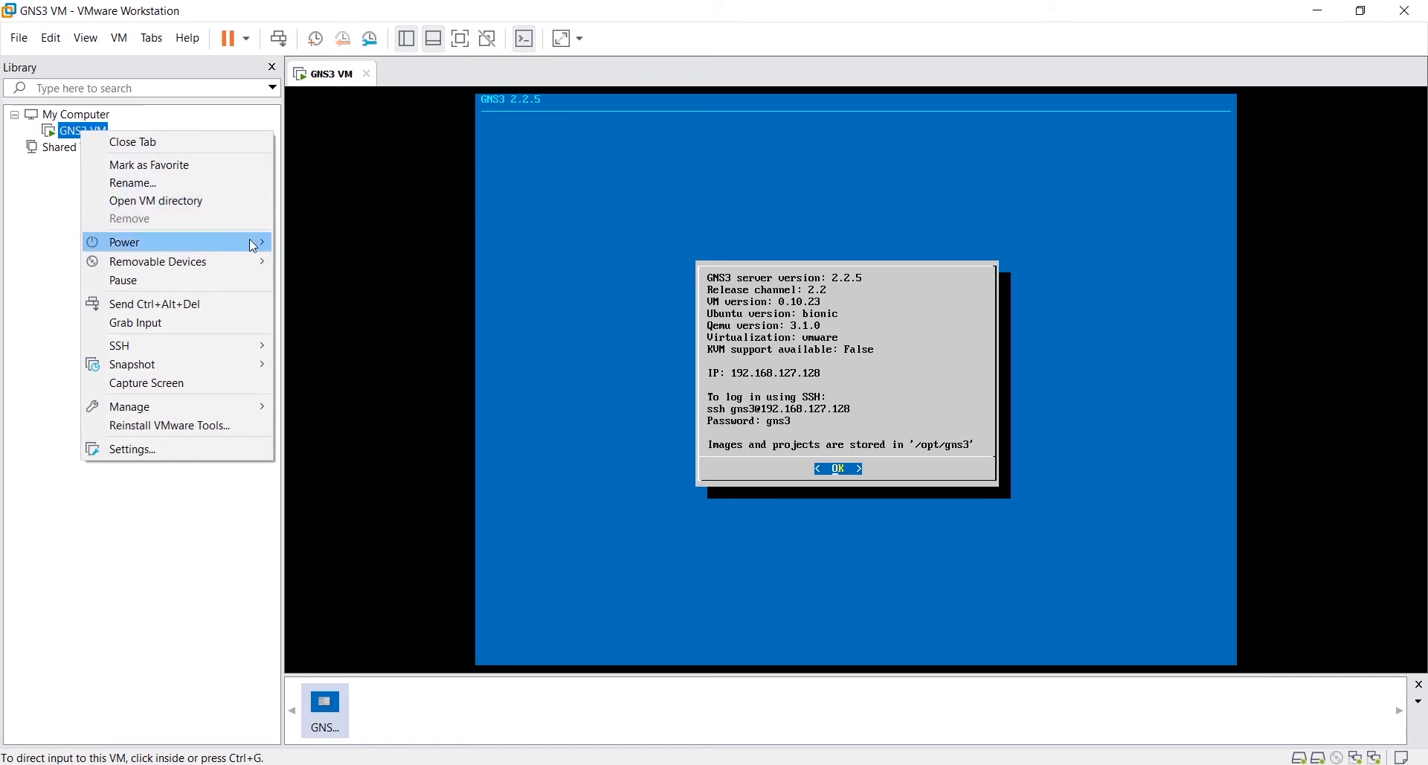
mouse_move(250, 241)
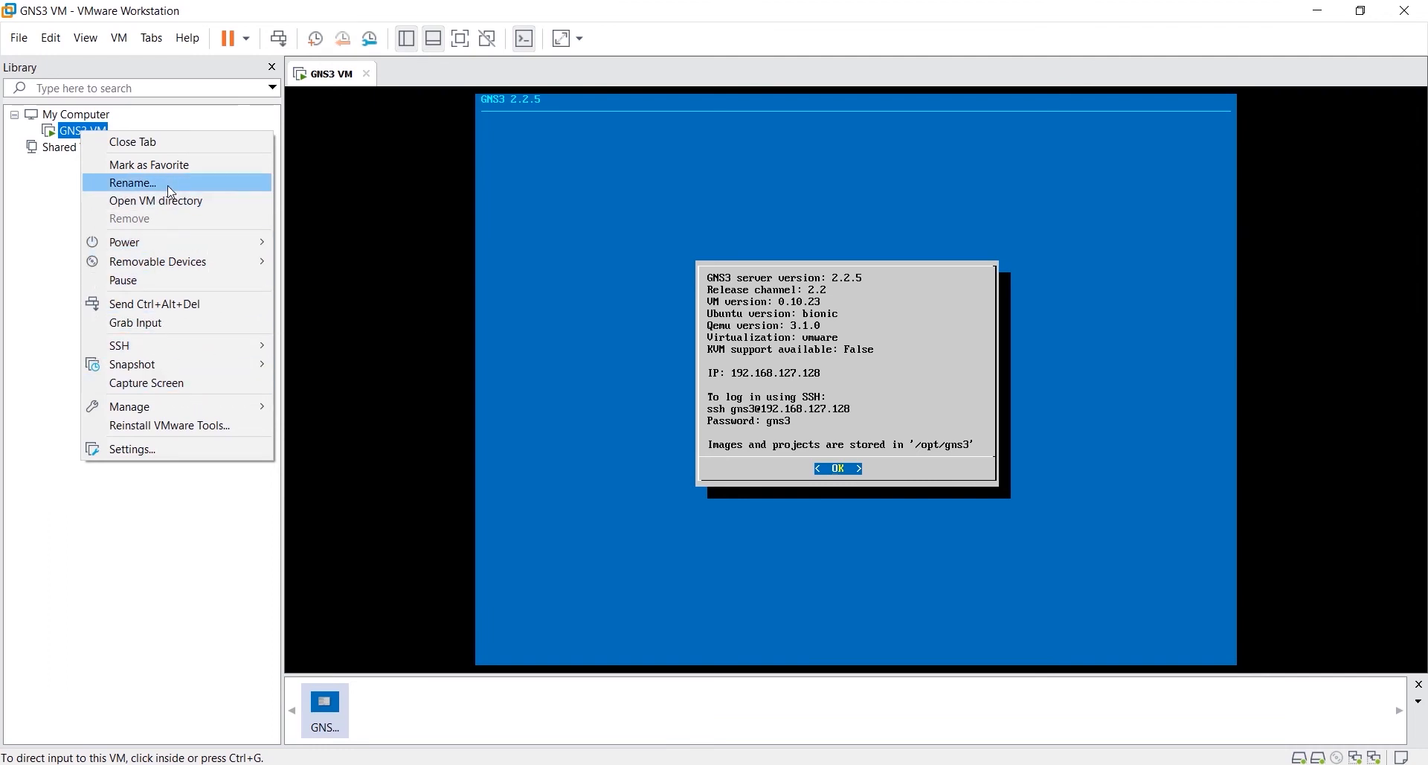
left_click(138, 514)
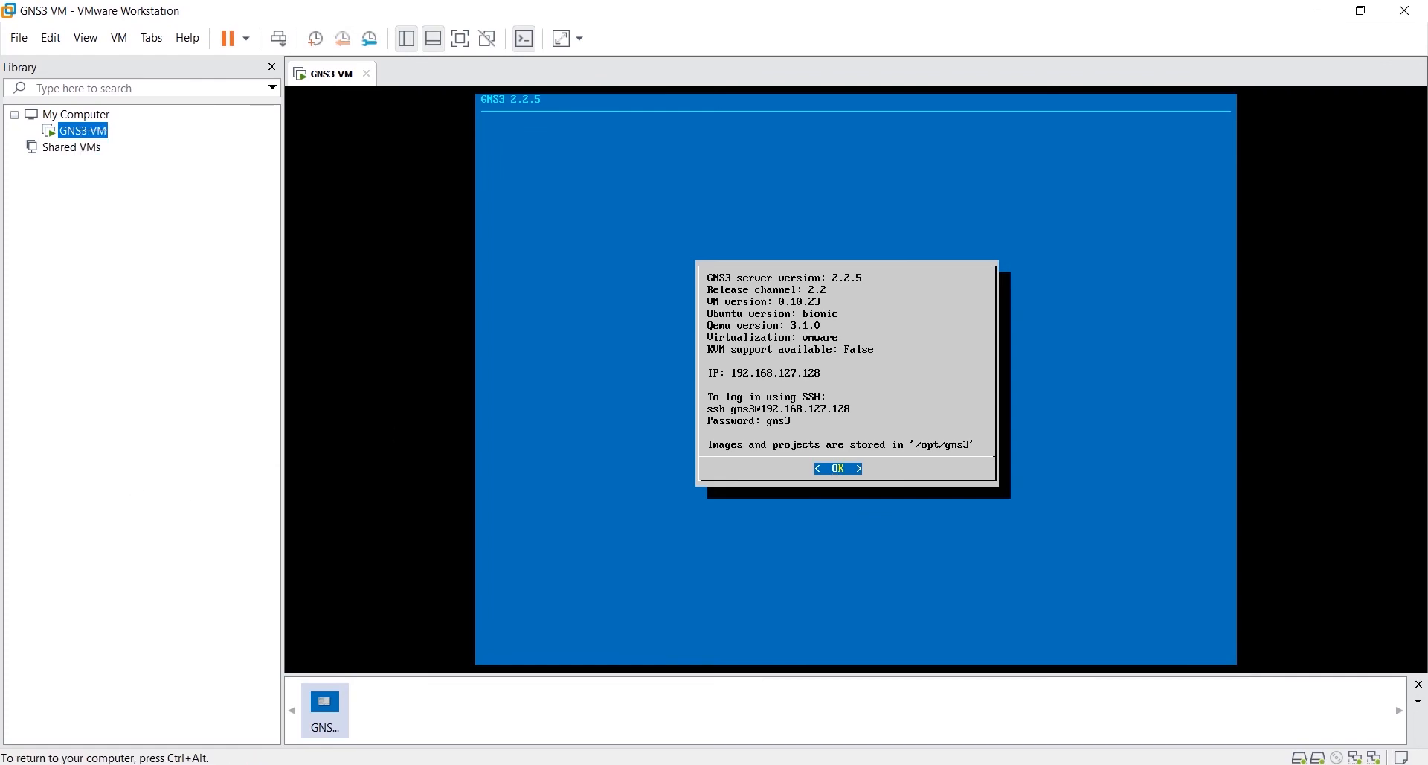
- Create a new blank GNS3 project named untitled10, declining to overwrite the existing untitled project
left_click(17, 33)
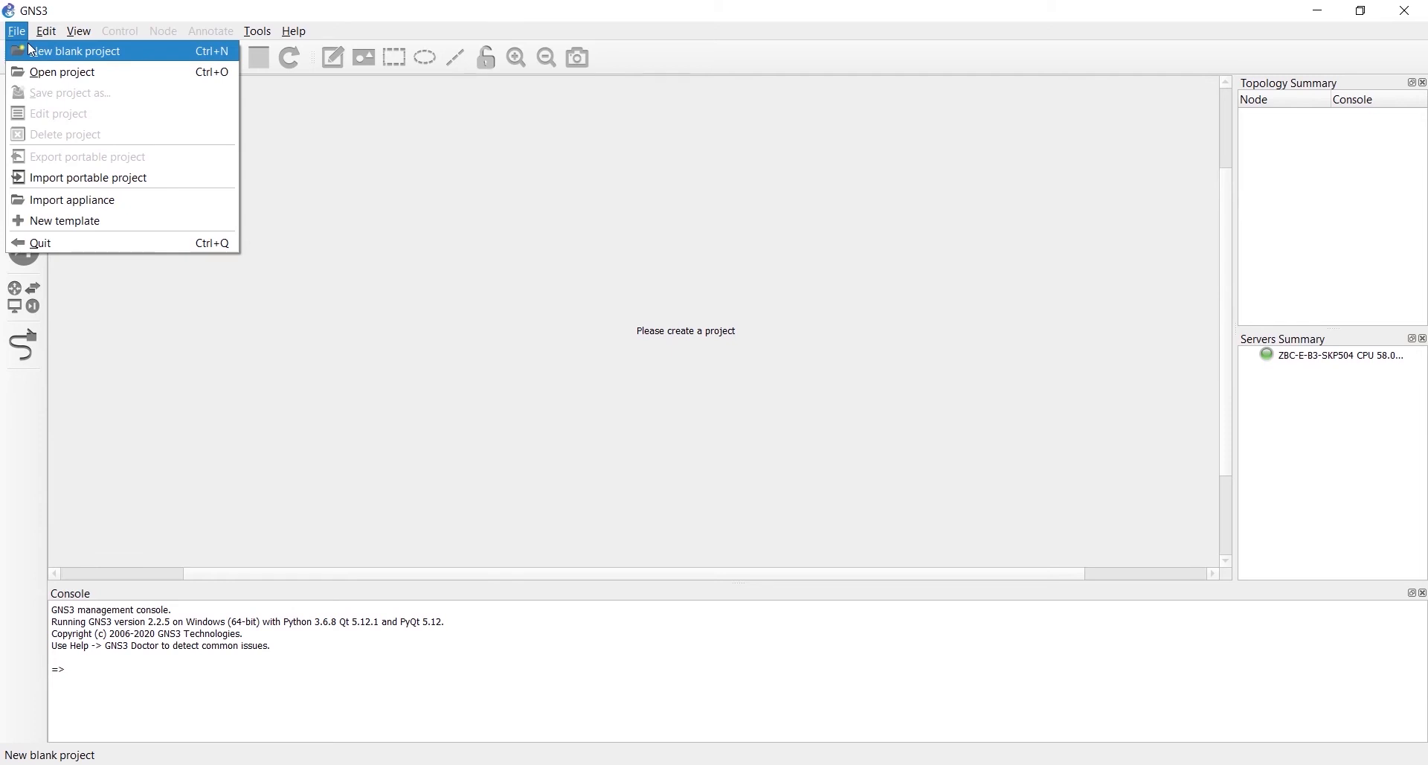
left_click(33, 51)
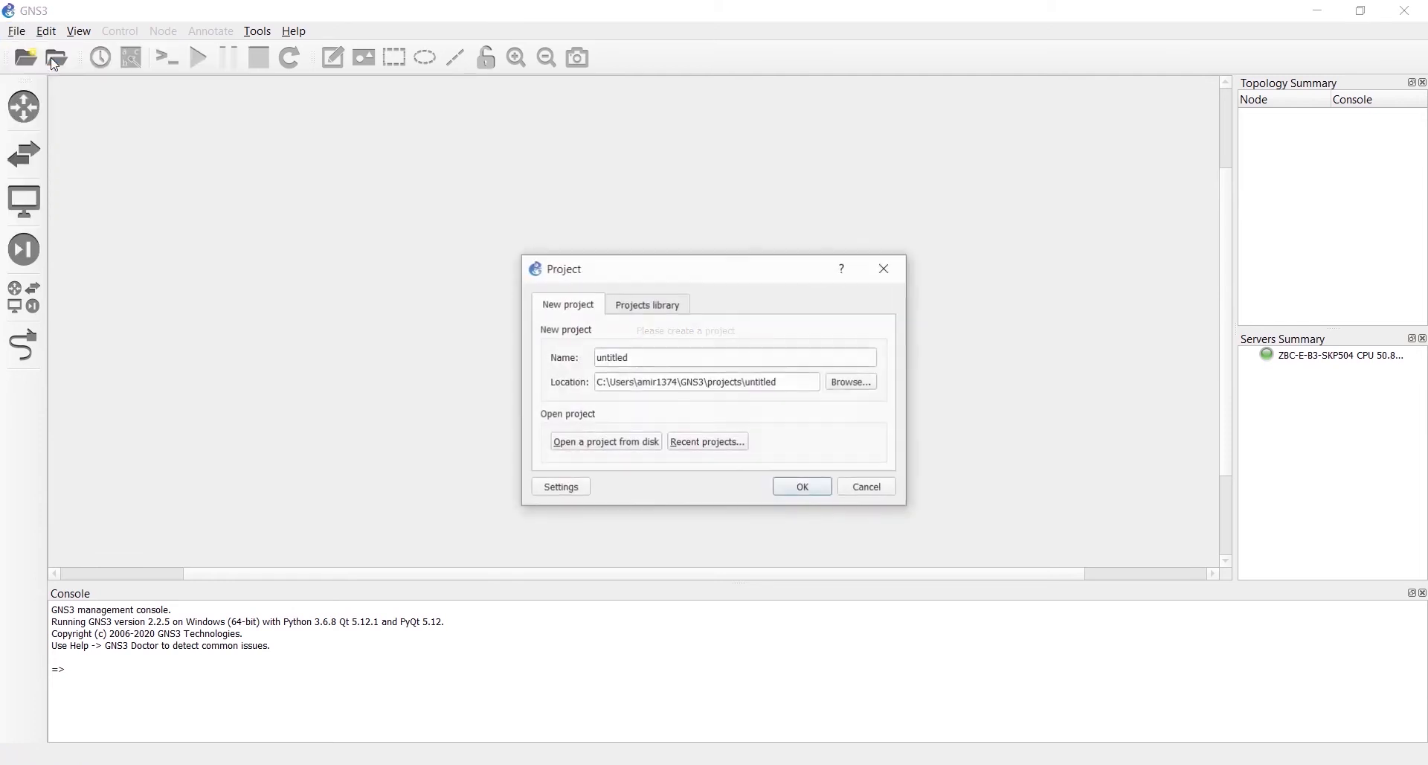
left_click(805, 493)
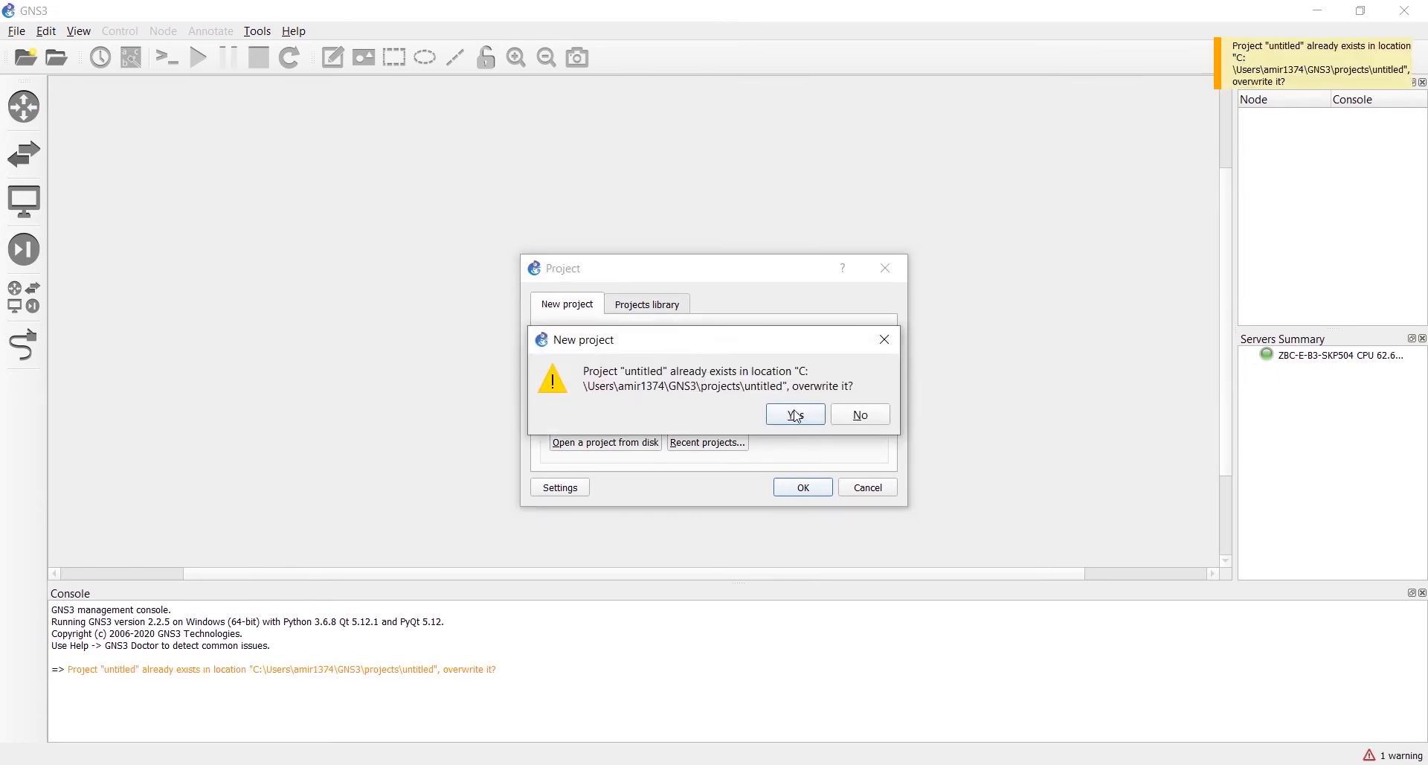
left_click(860, 415)
left_click(803, 487)
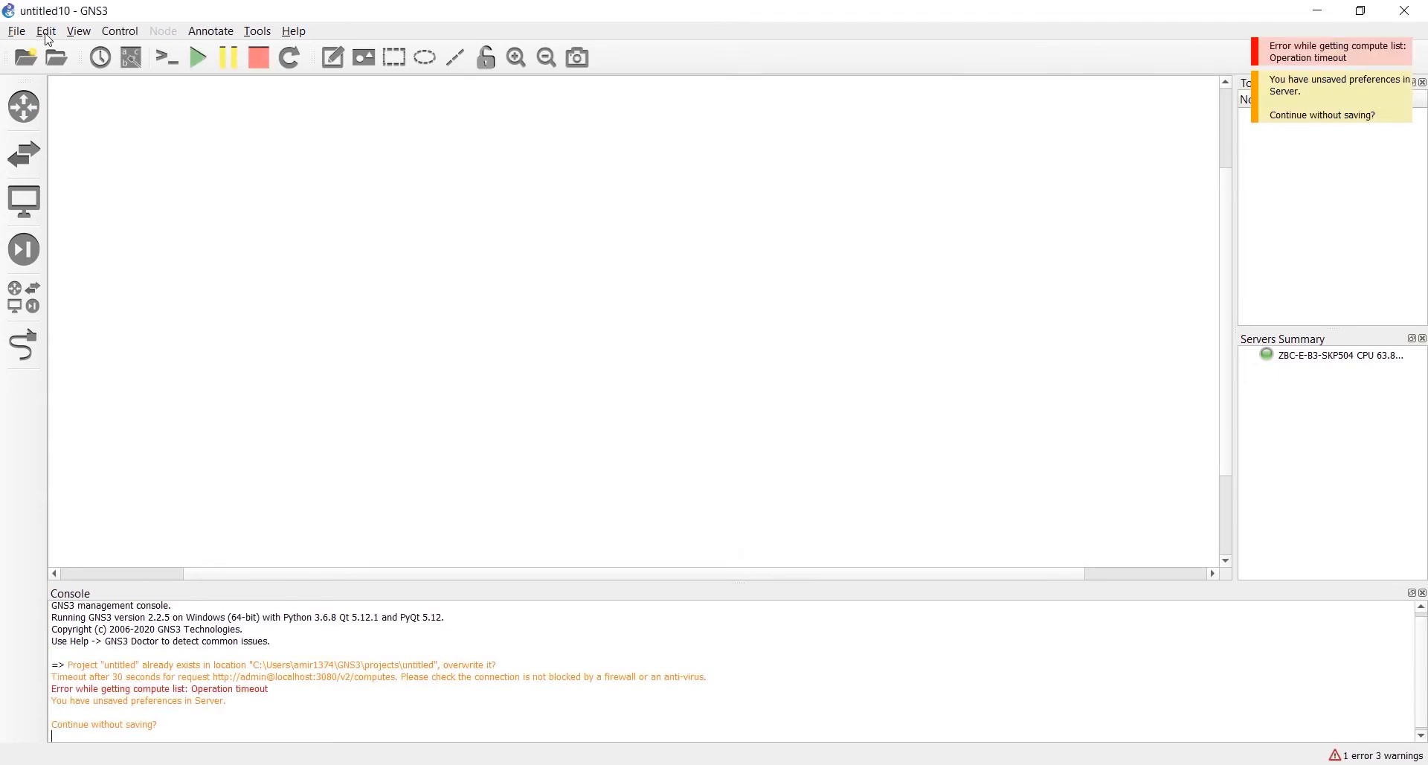
- Enable the GNS3 VM in the preferences with VMware Workstation / Player (recommended) as the virtualization engine, and apply the change
left_click(47, 32)
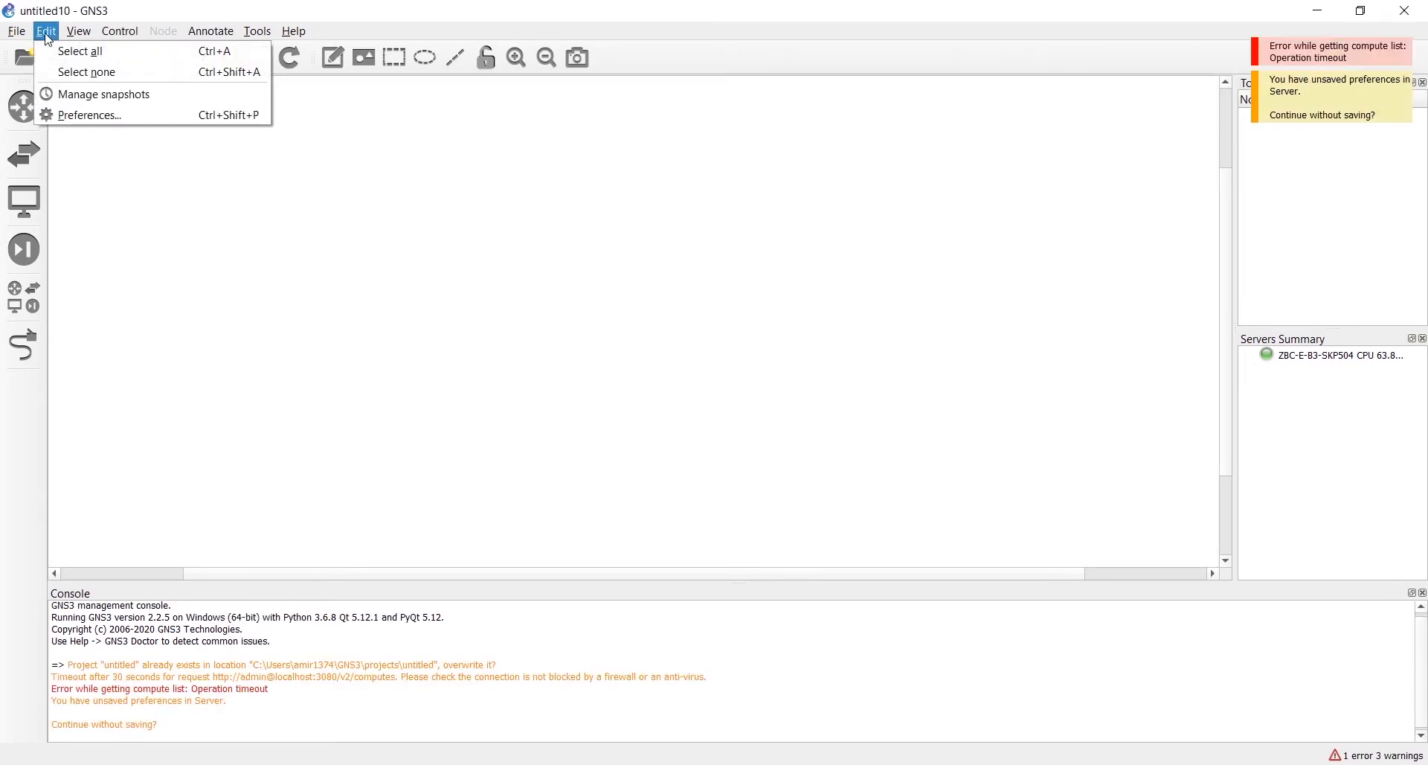
left_click(84, 116)
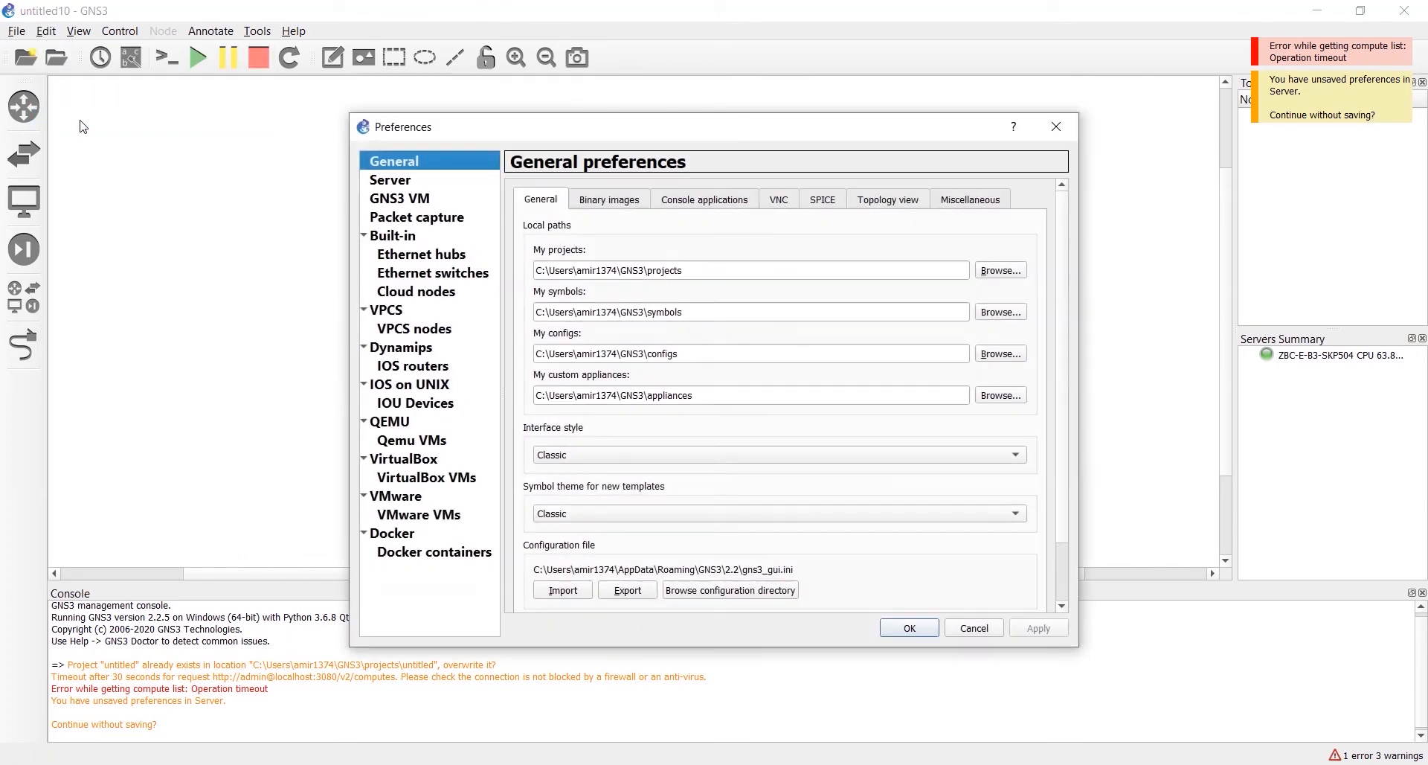
left_click(418, 203)
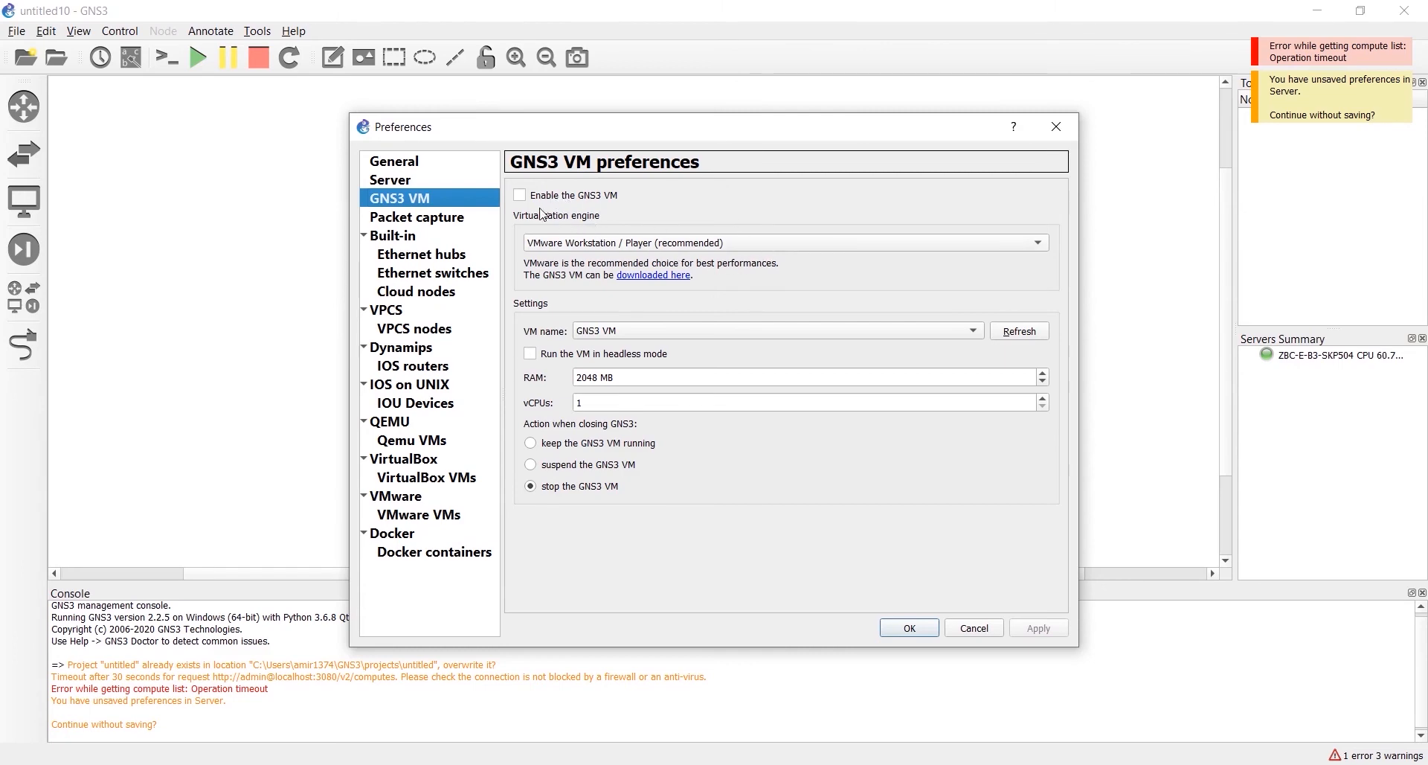
left_click(521, 196)
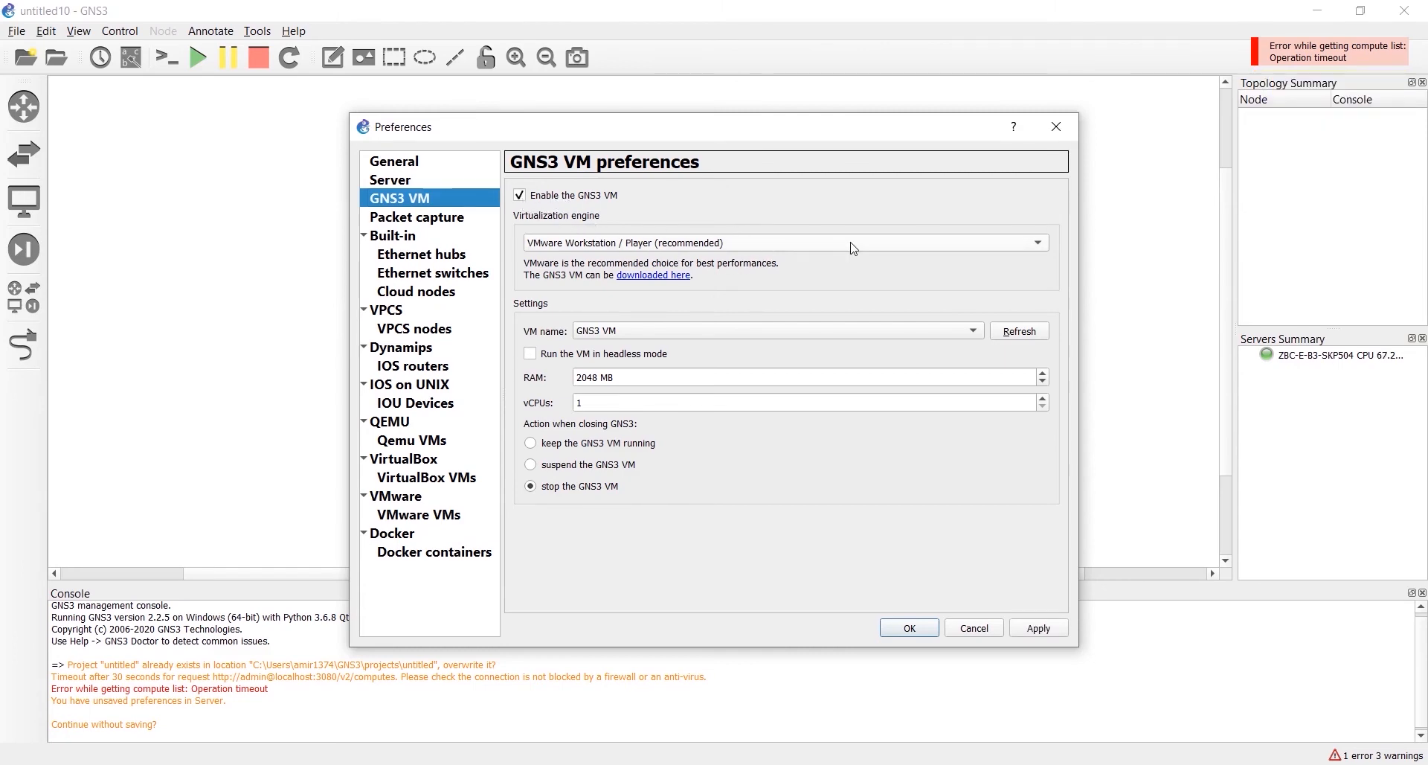
left_click(1027, 254)
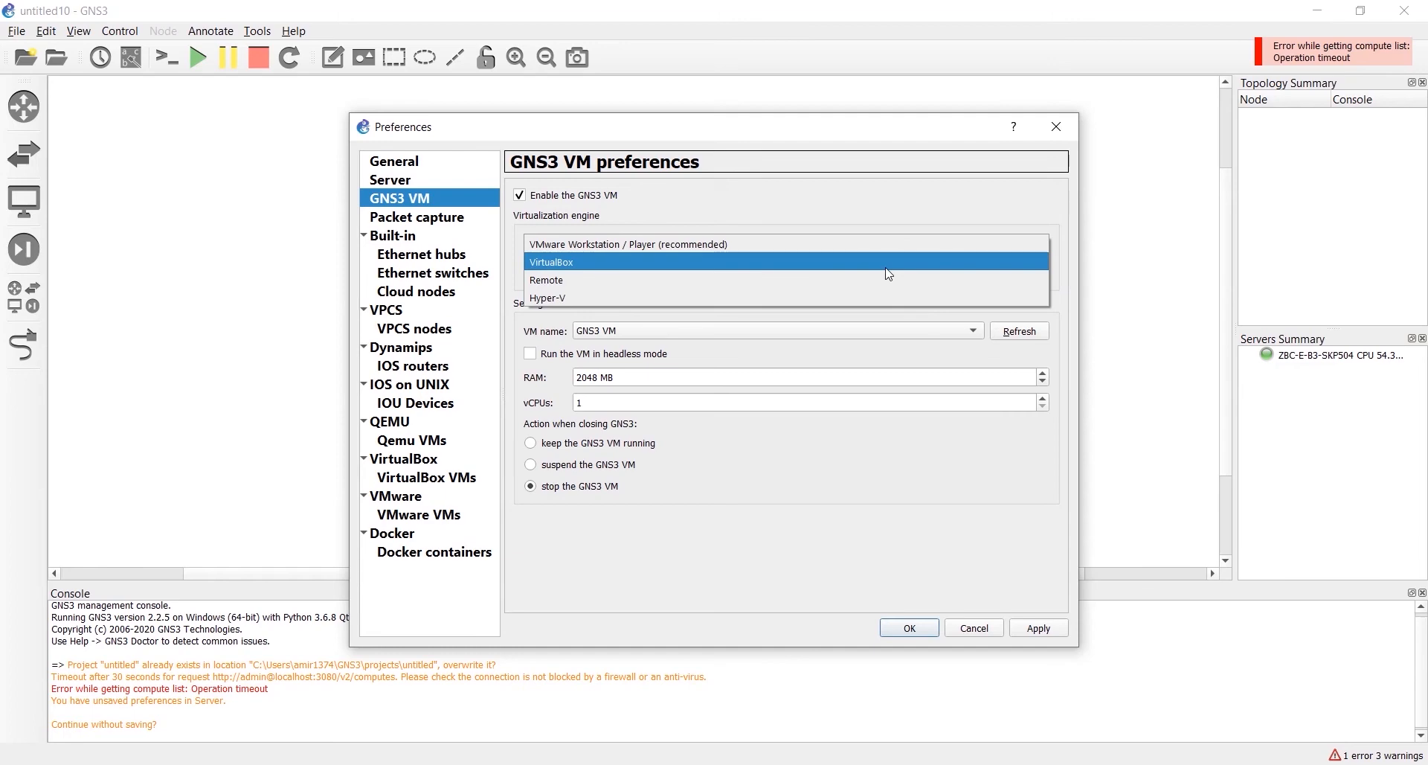
left_click(777, 244)
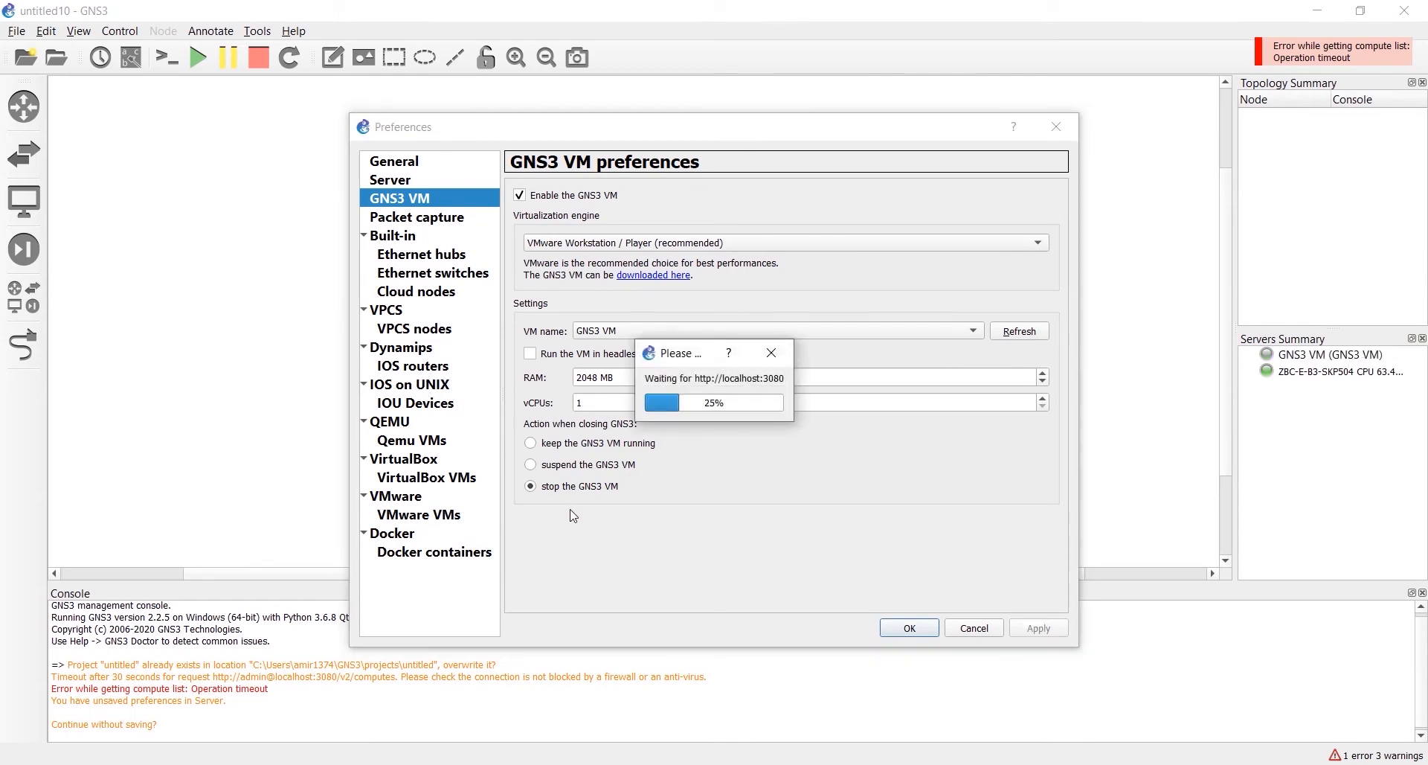
left_click(1057, 126)
- Examine the routers, switches, end devices, security devices and all-devices lists, and the link tool
left_click(24, 108)
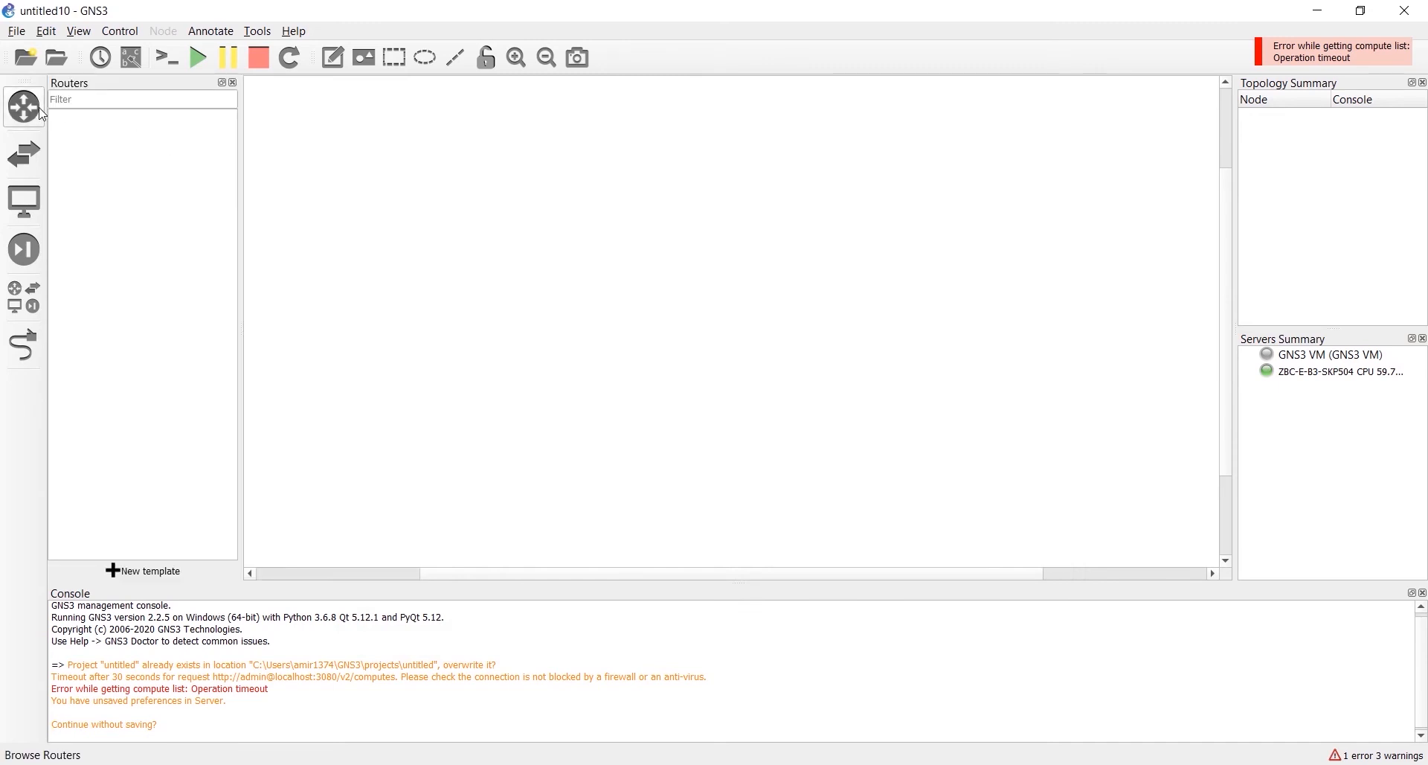
left_click(26, 155)
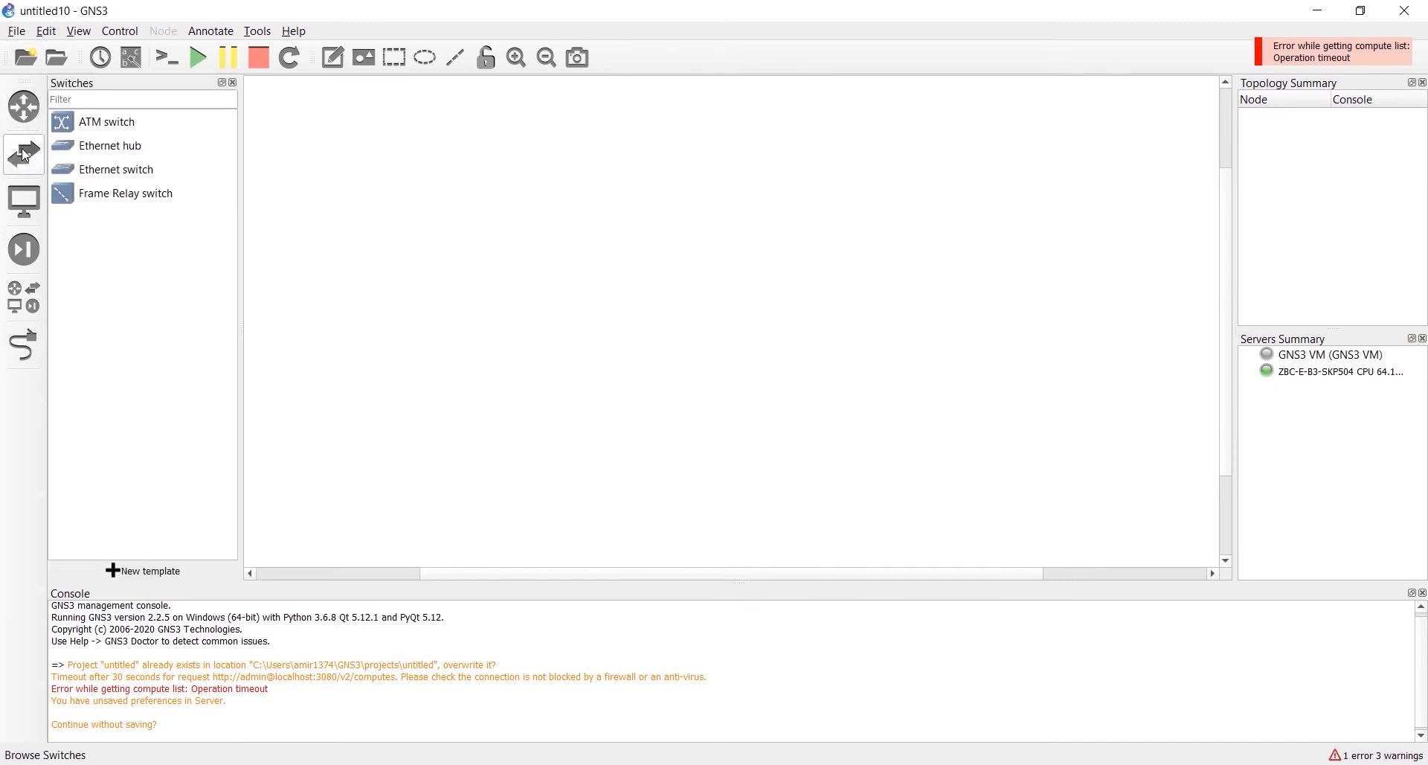
left_click(24, 202)
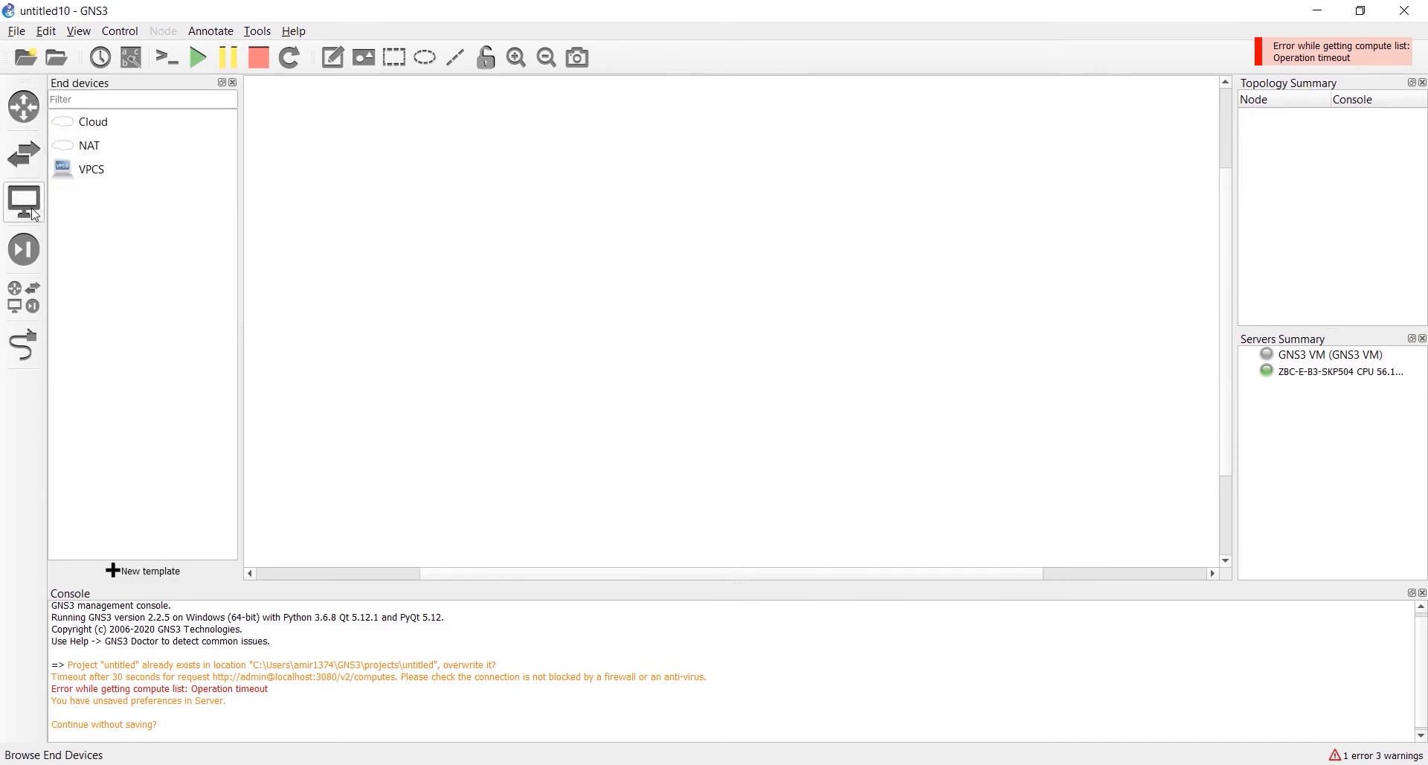
left_click(29, 253)
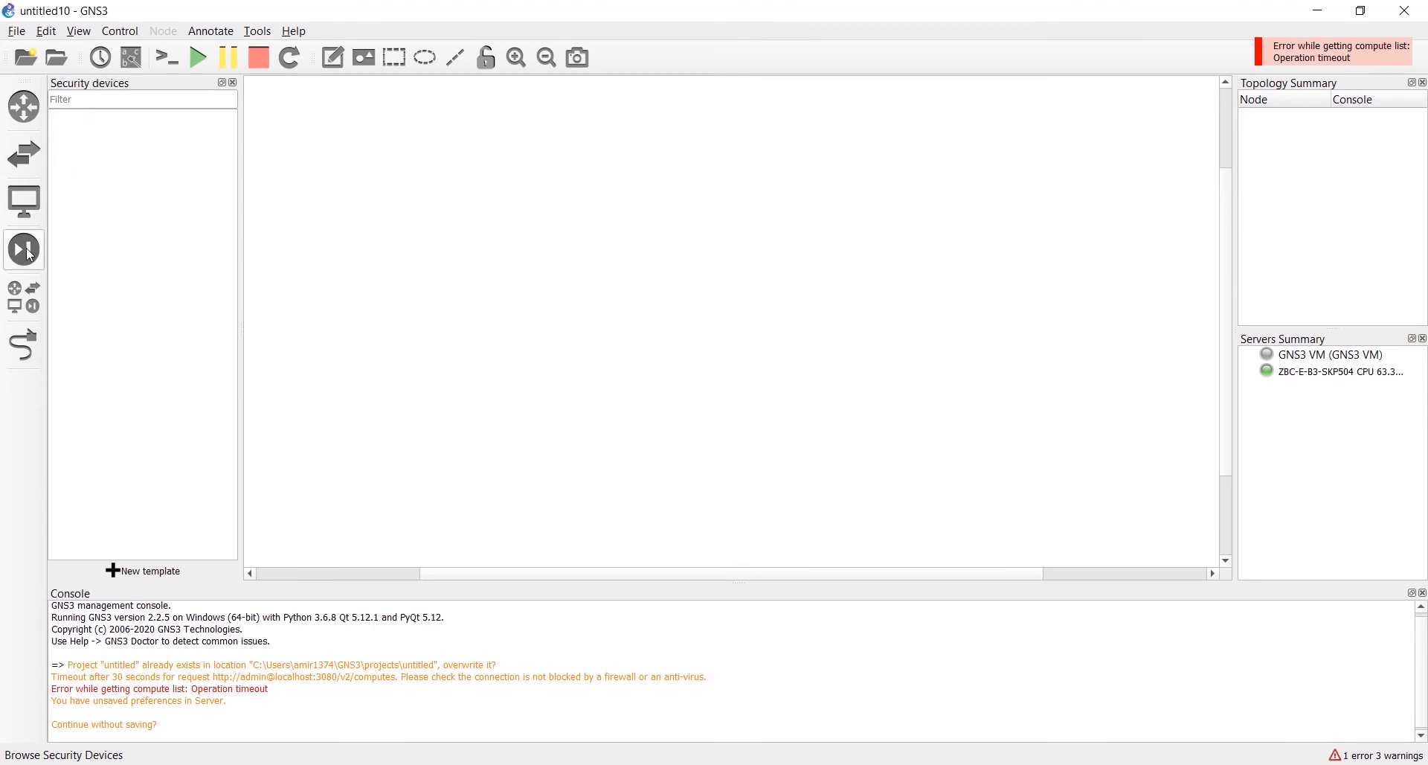
left_click(24, 108)
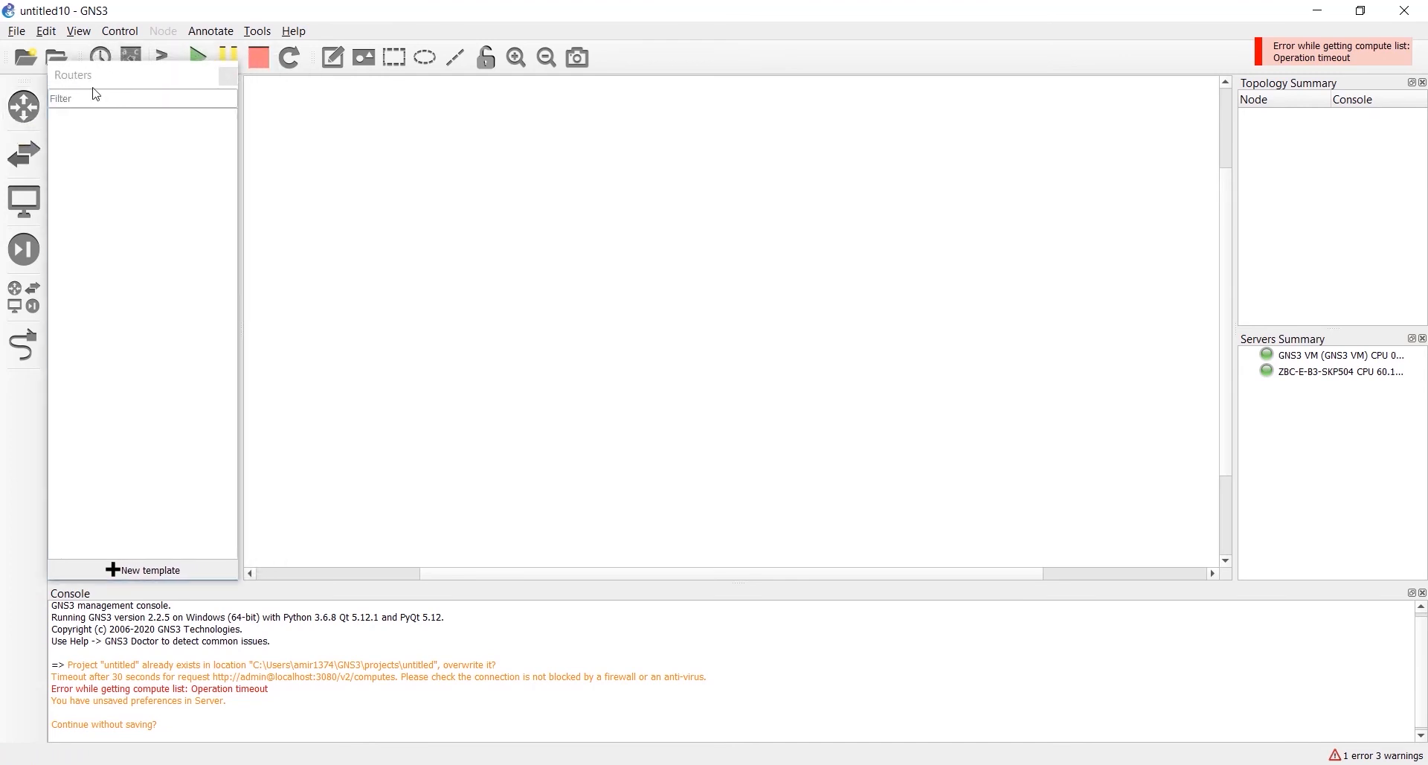
left_click(24, 160)
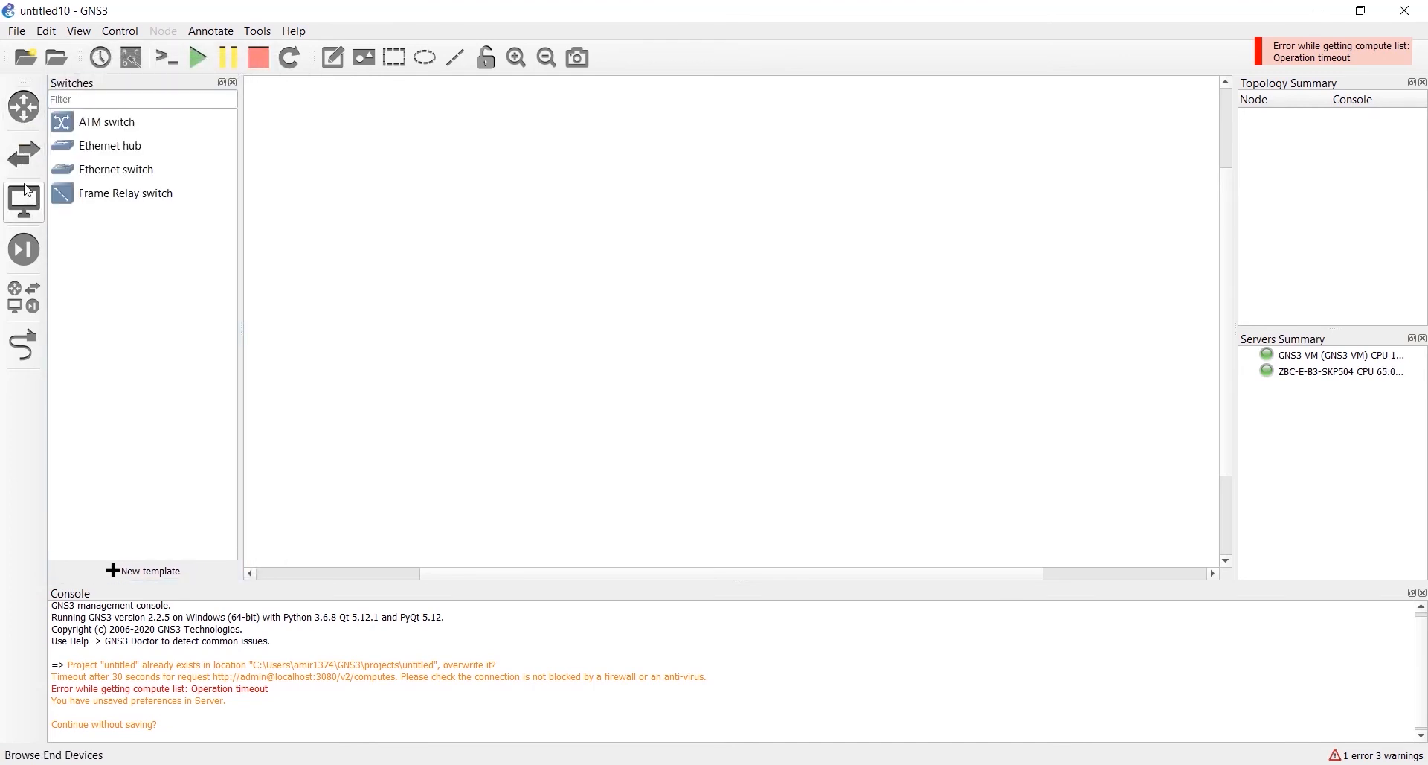
left_click(26, 209)
left_click(25, 249)
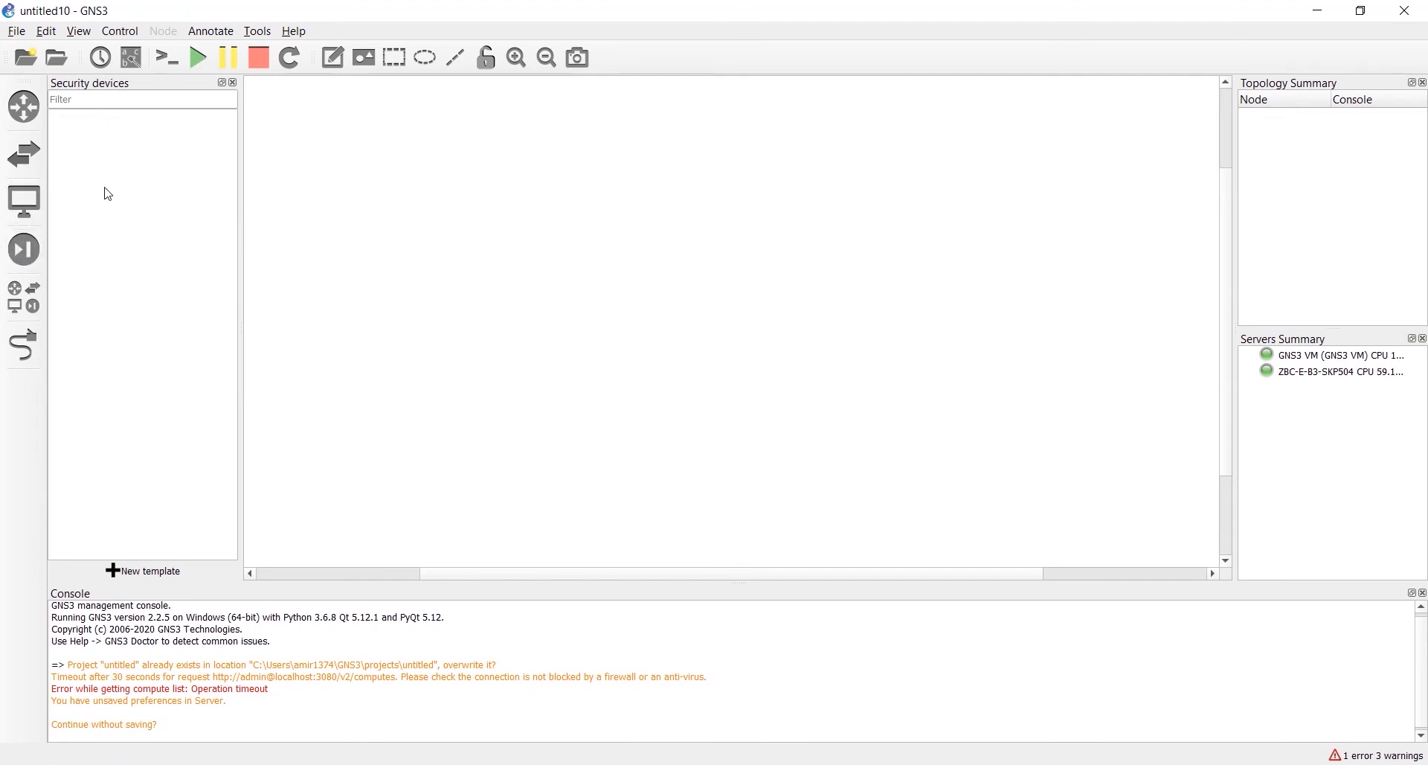
left_click(29, 296)
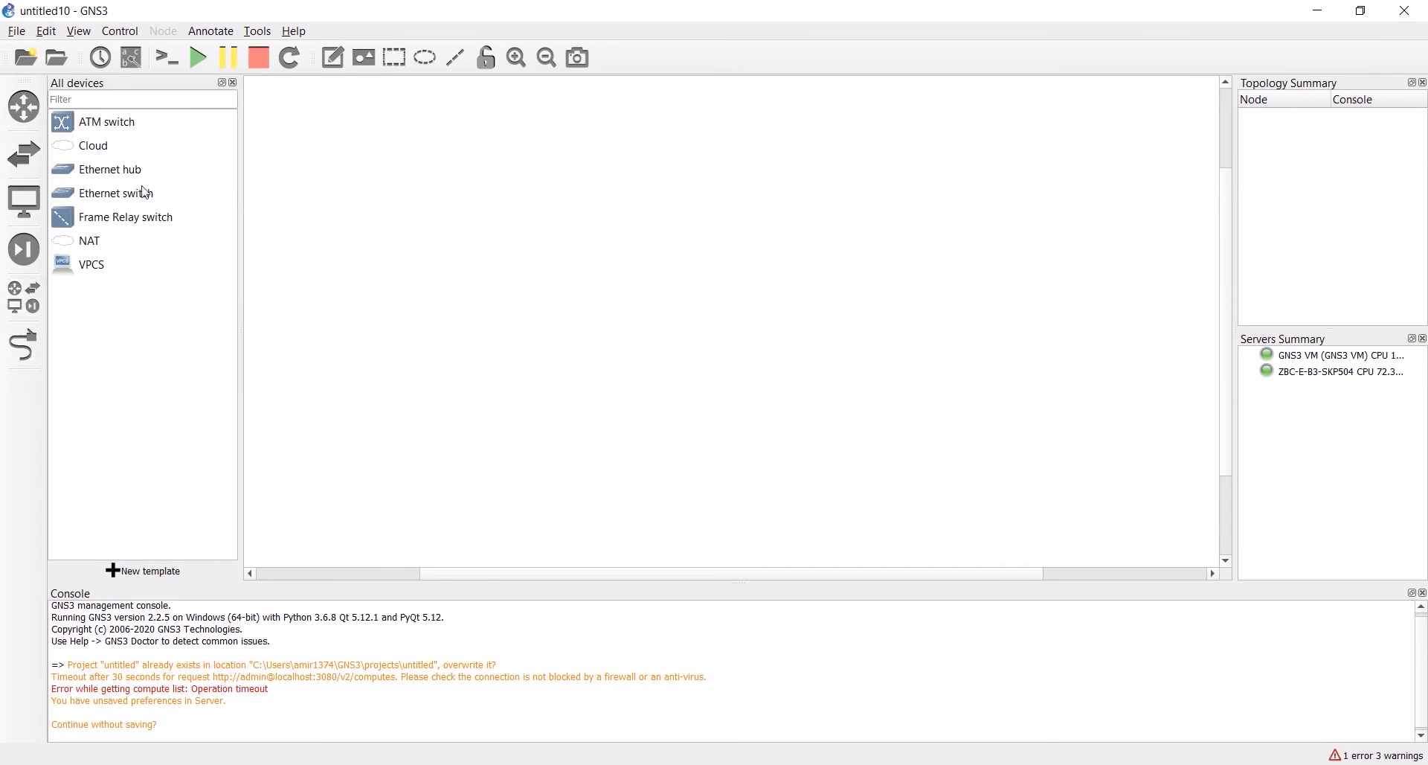
left_click(34, 350)
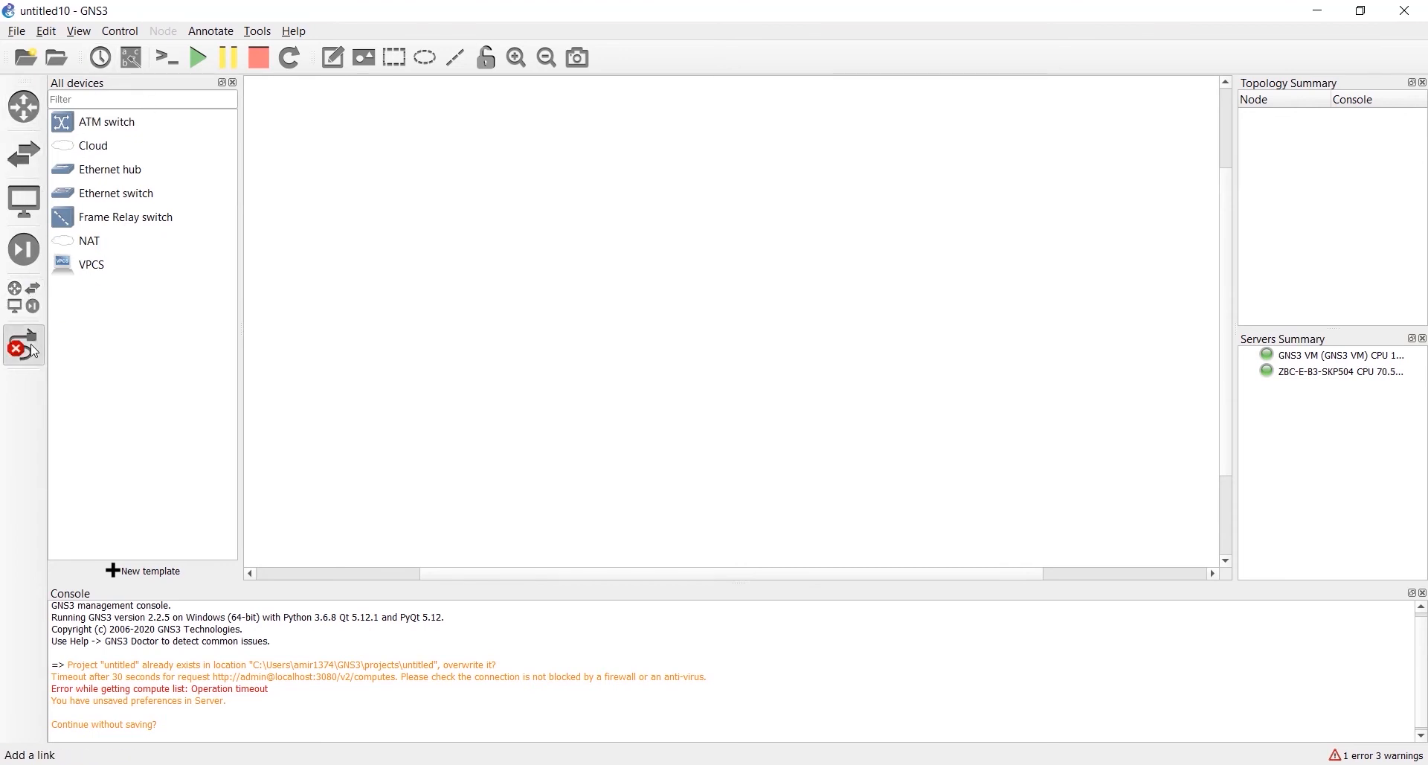
left_click(27, 346)
- Start a new Dynamips IOS router template in the preferences, set to run on the local computer
left_click(46, 32)
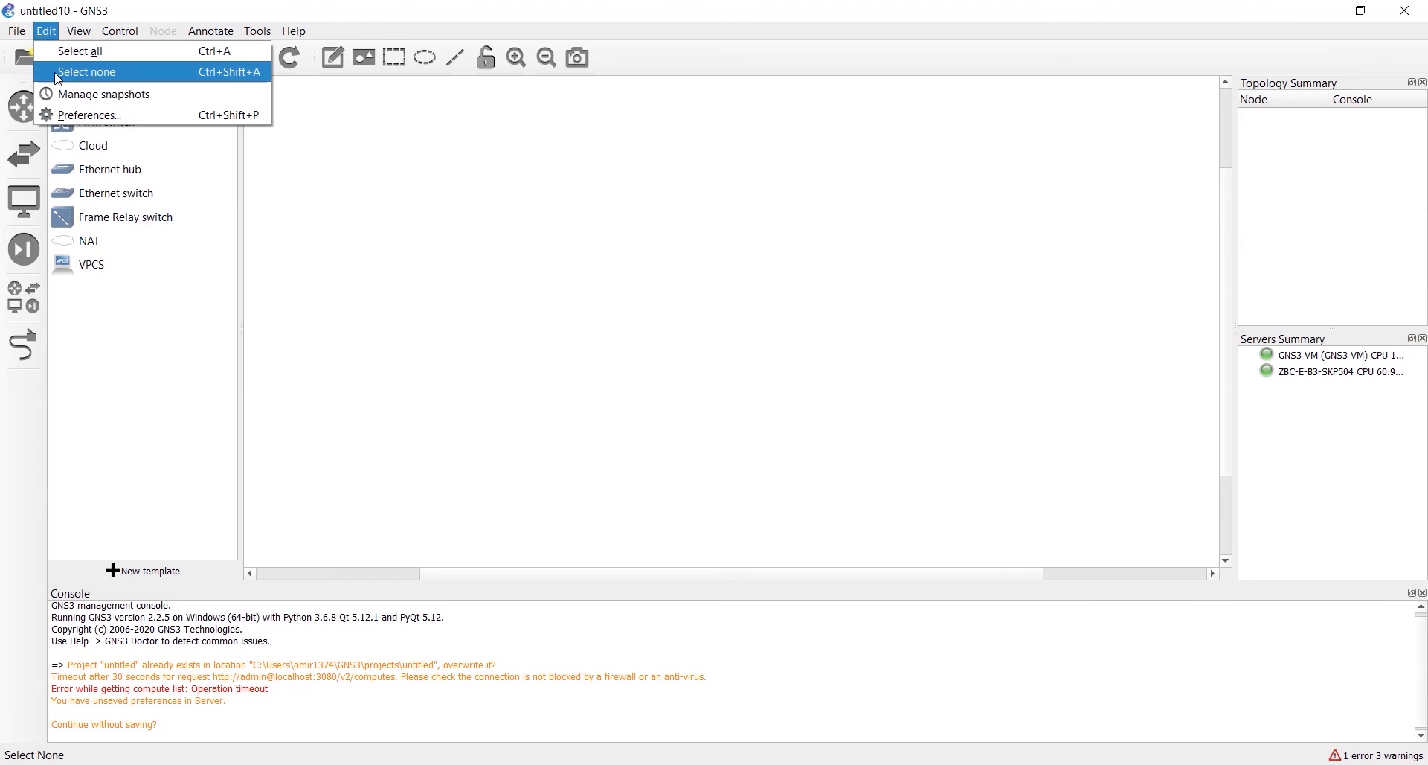
left_click(56, 115)
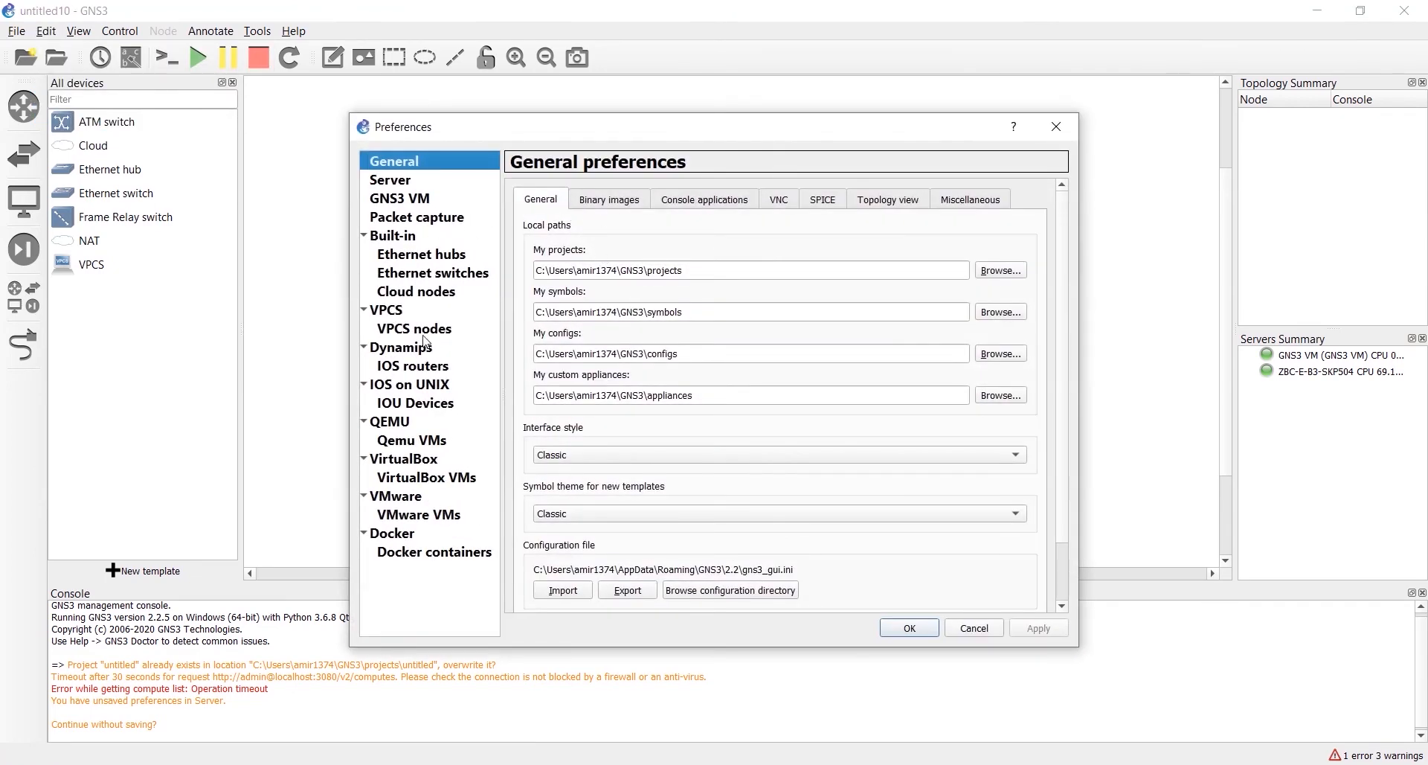
left_click(391, 372)
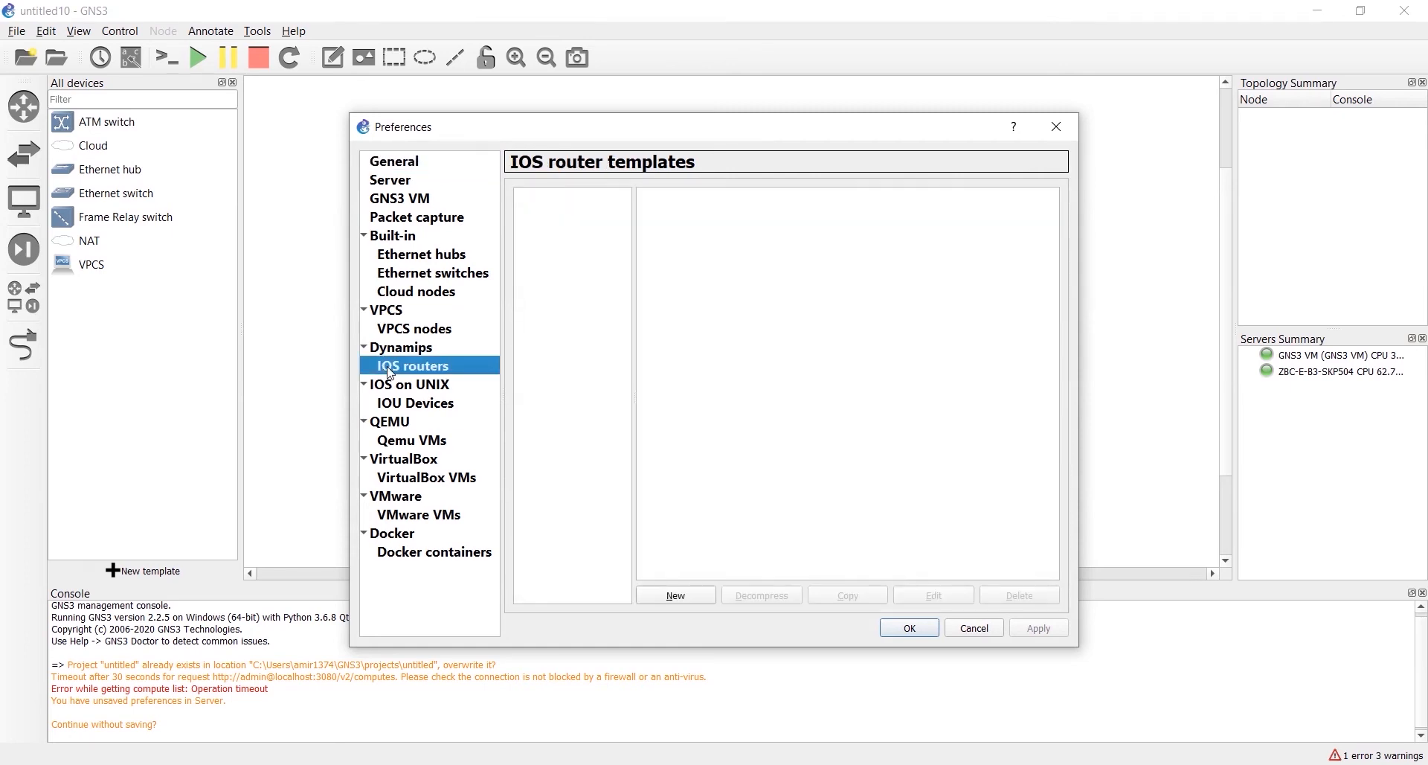
left_click(698, 598)
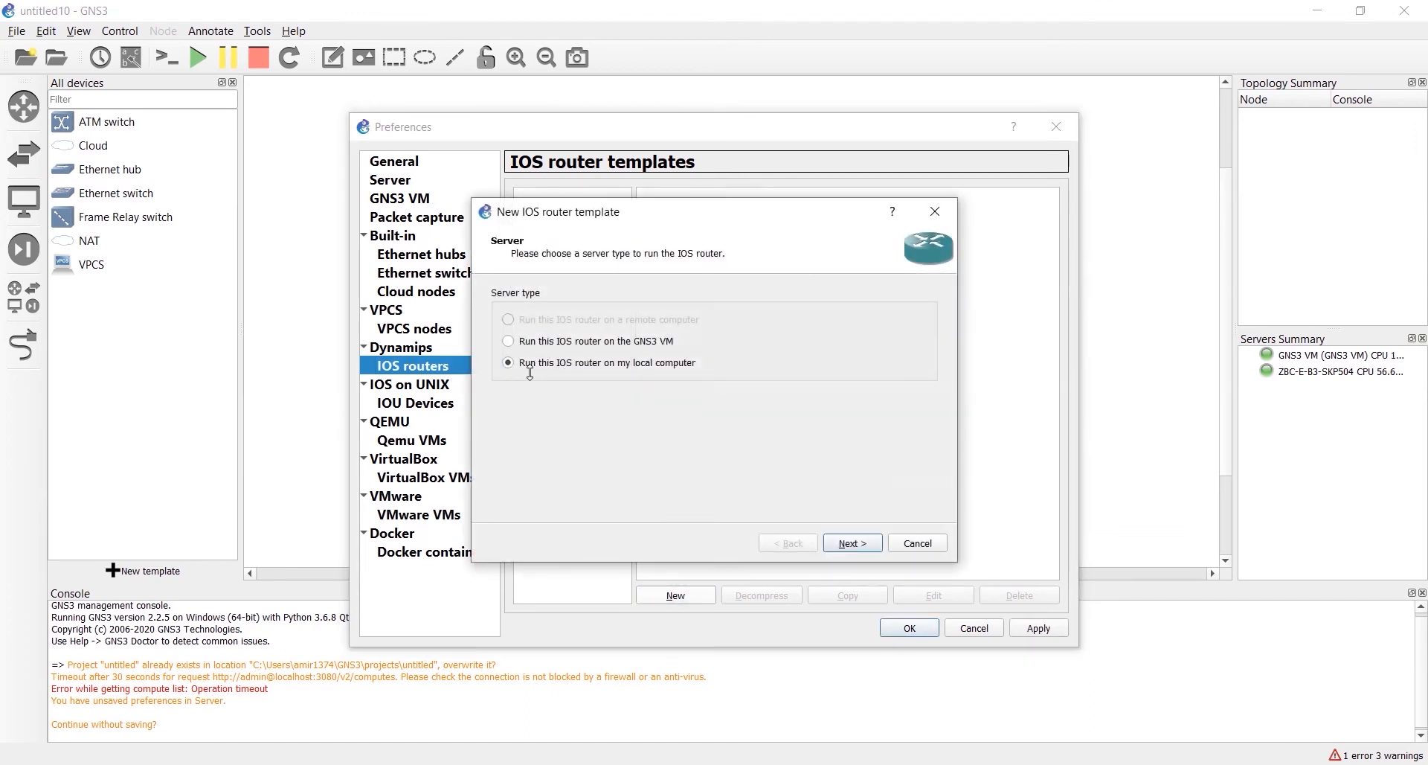
left_click(870, 547)
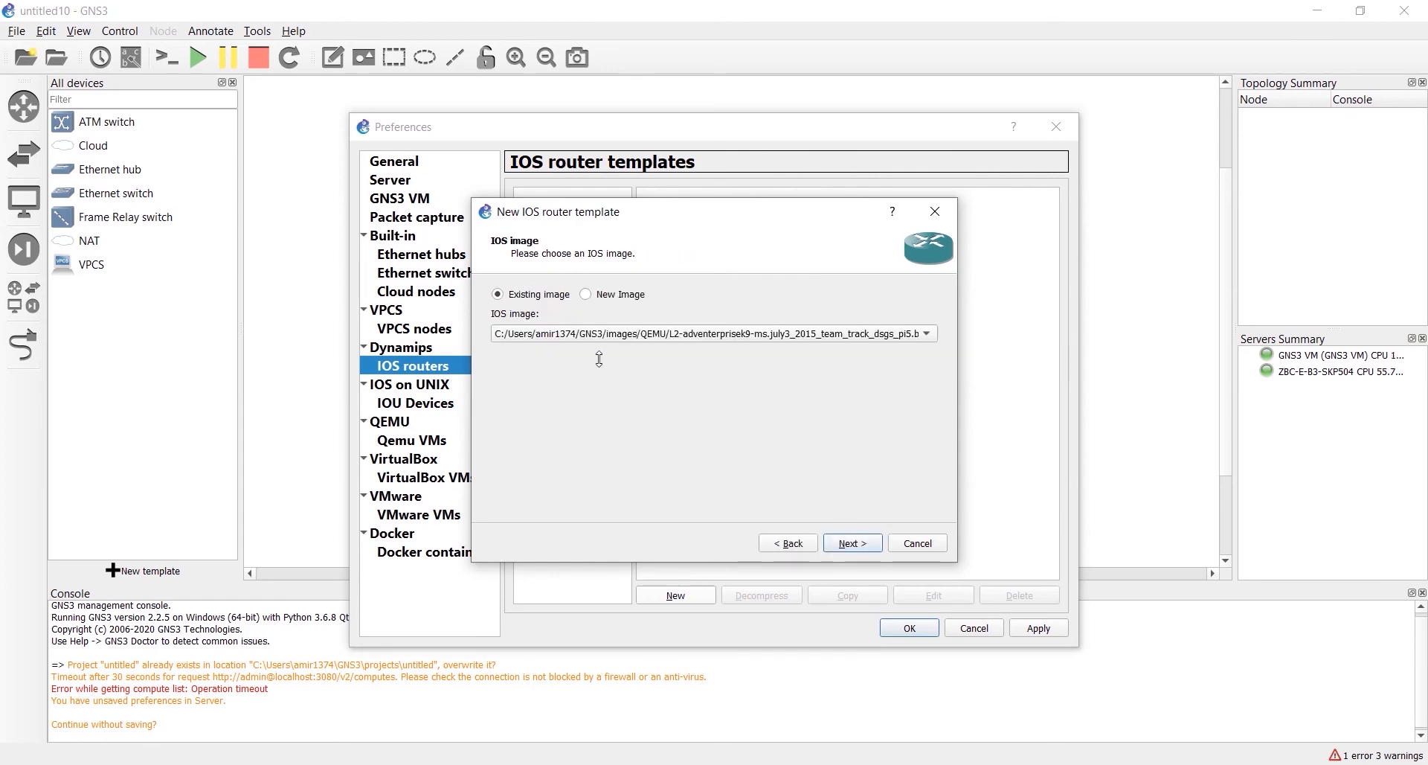
- Use c7200-adventerprisek9_sna-mz.150-1.M.image from the ISO\GNS3 folder as the template's new IOS image
left_click(587, 294)
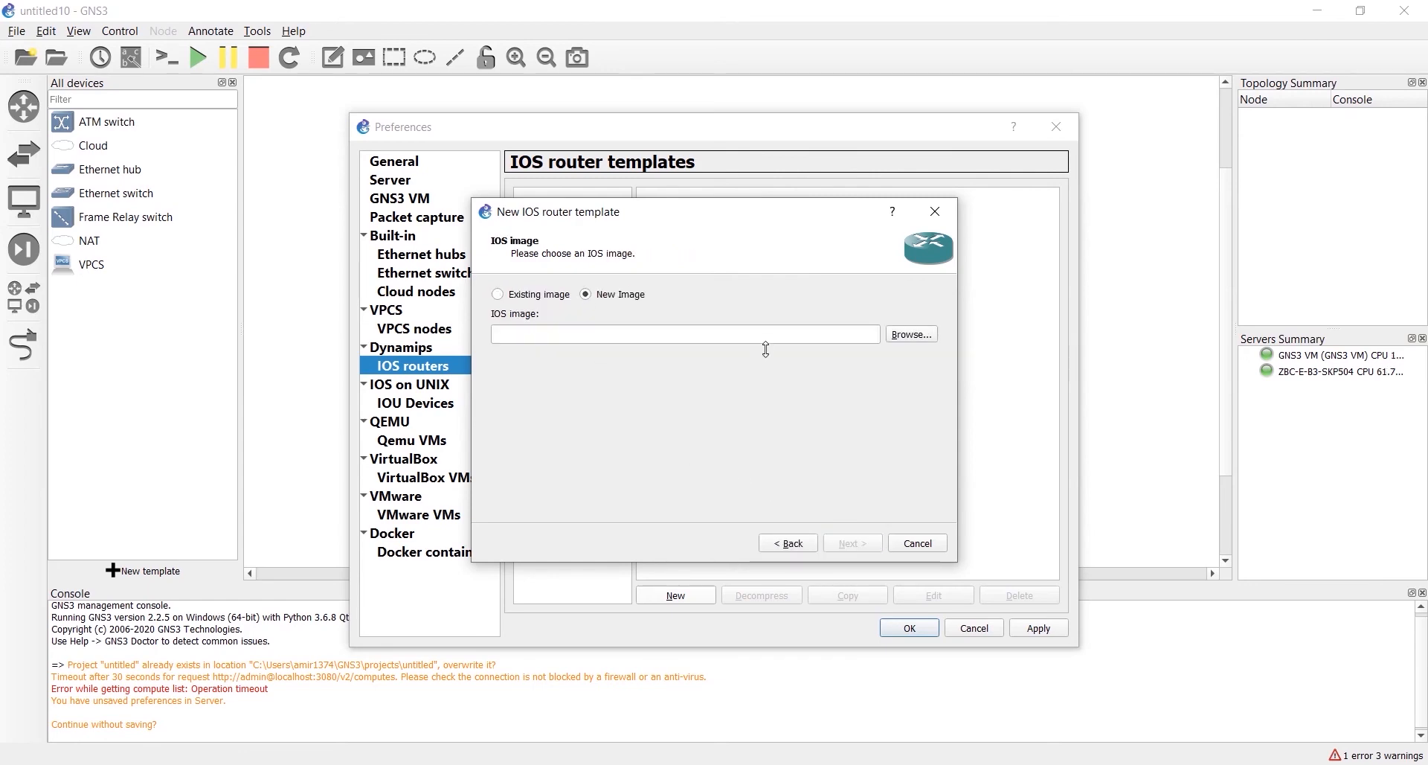
left_click(902, 336)
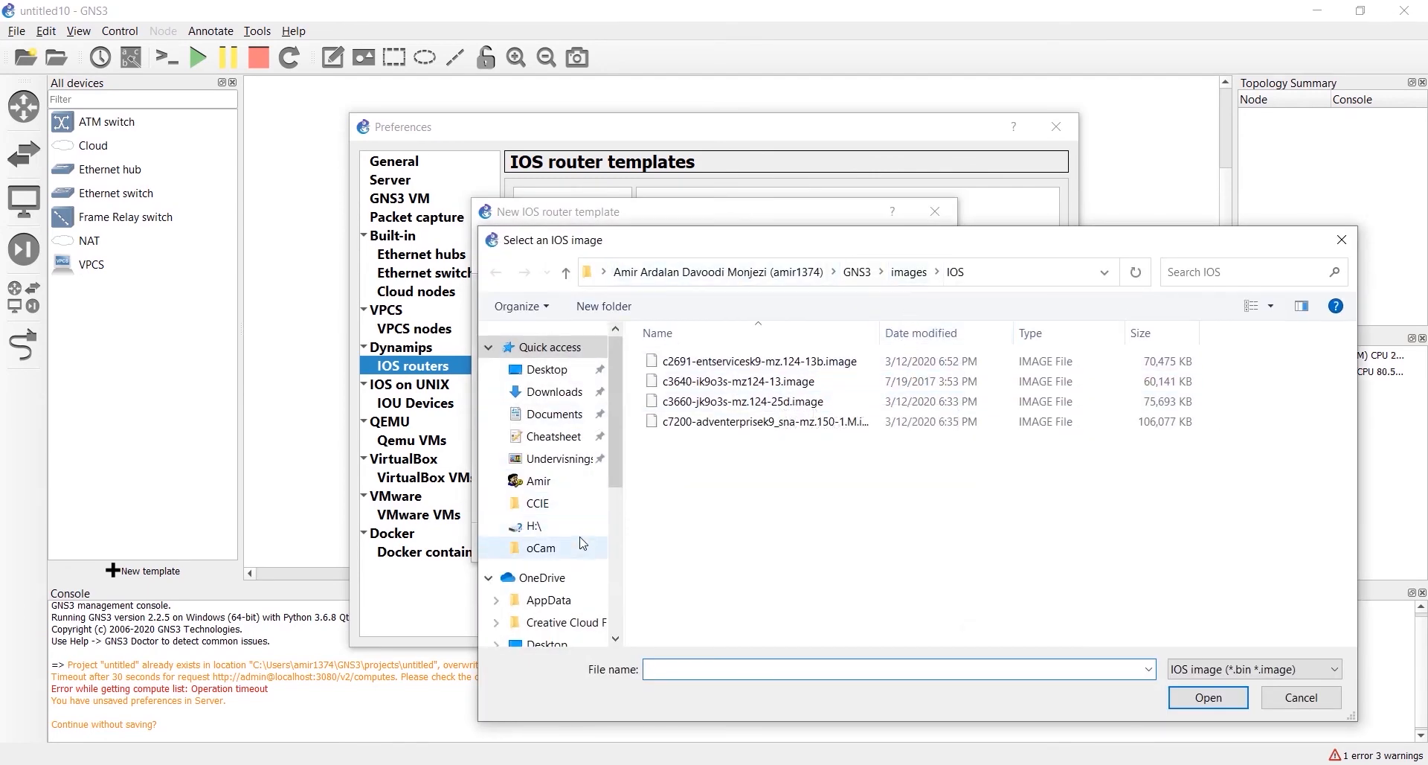
left_click(540, 503)
left_click(716, 402)
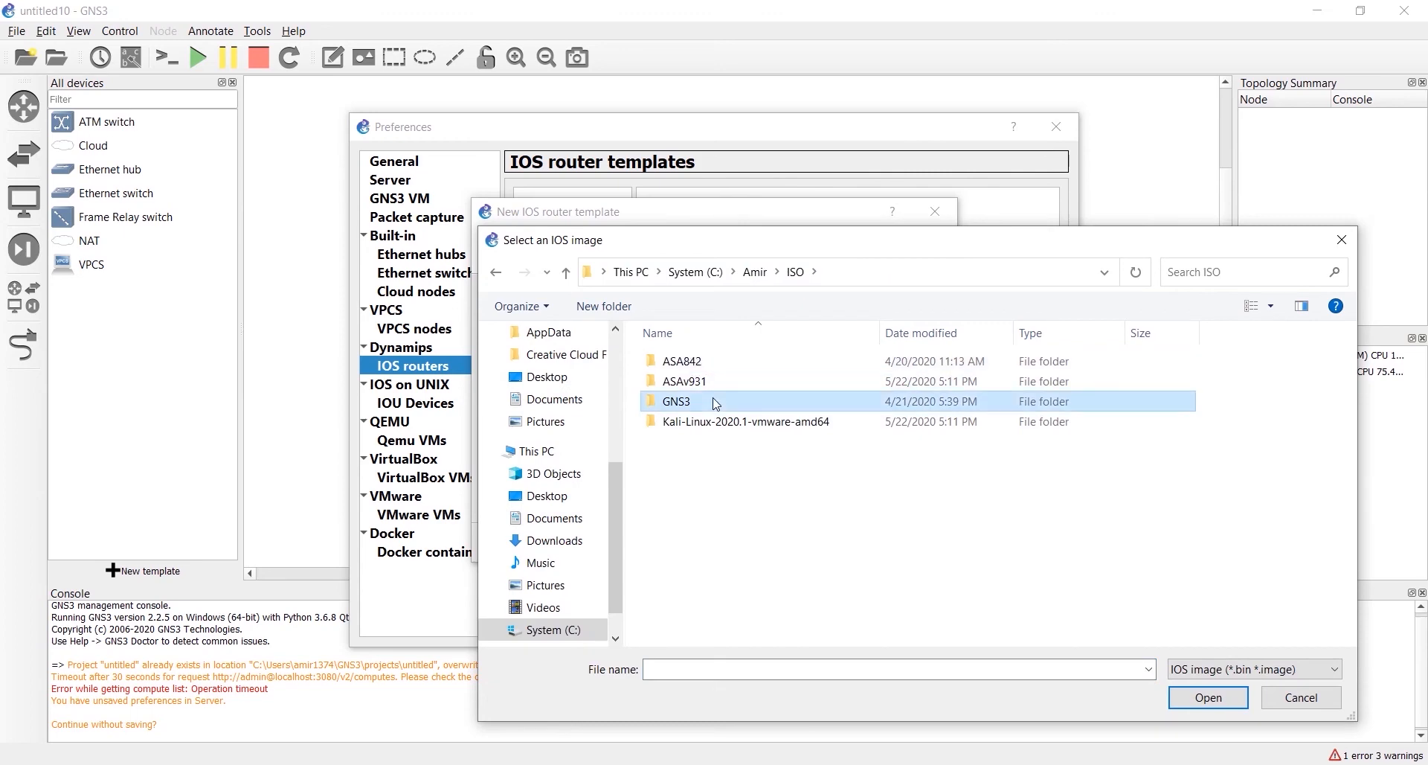
double_click(717, 403)
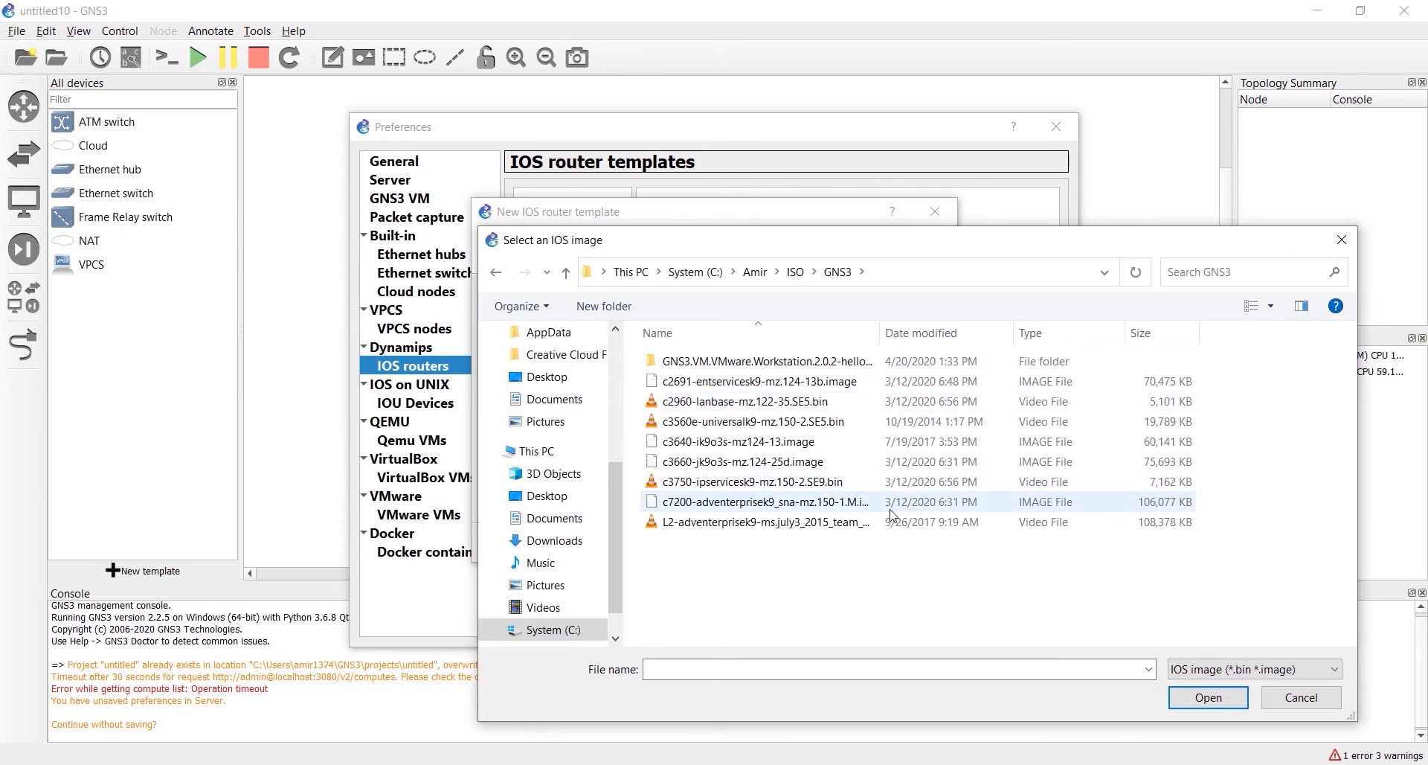
left_click_drag(880, 334, 1015, 360)
left_click(839, 506)
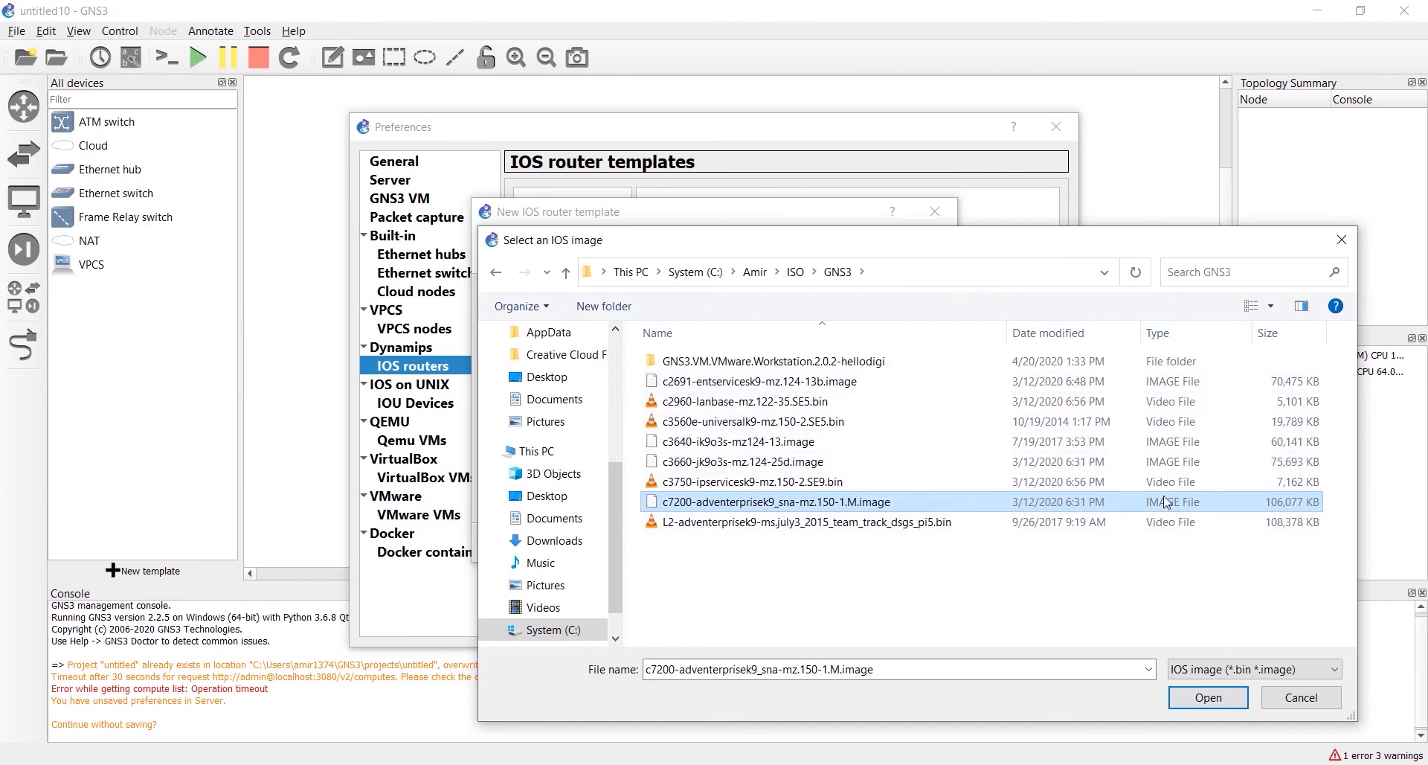
left_click(1204, 698)
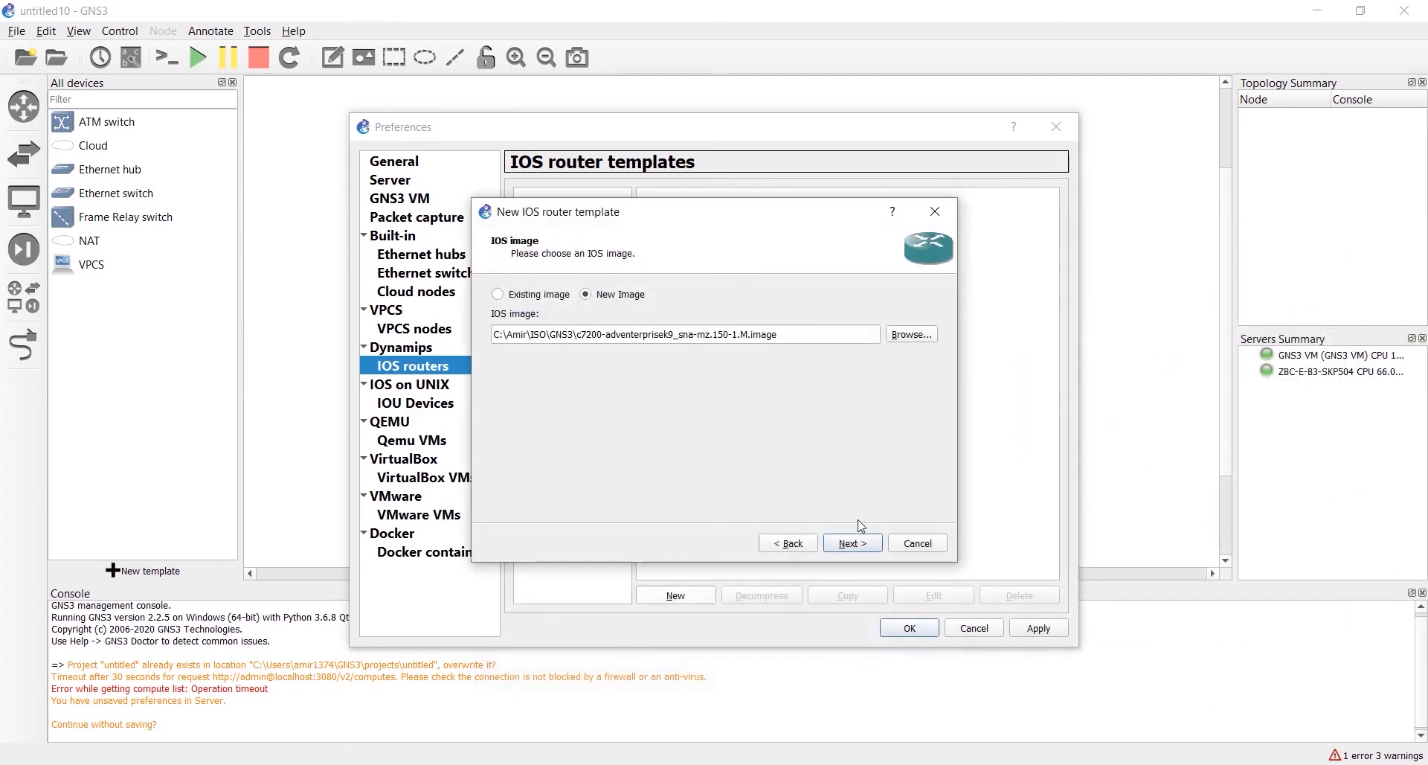
left_click(852, 543)
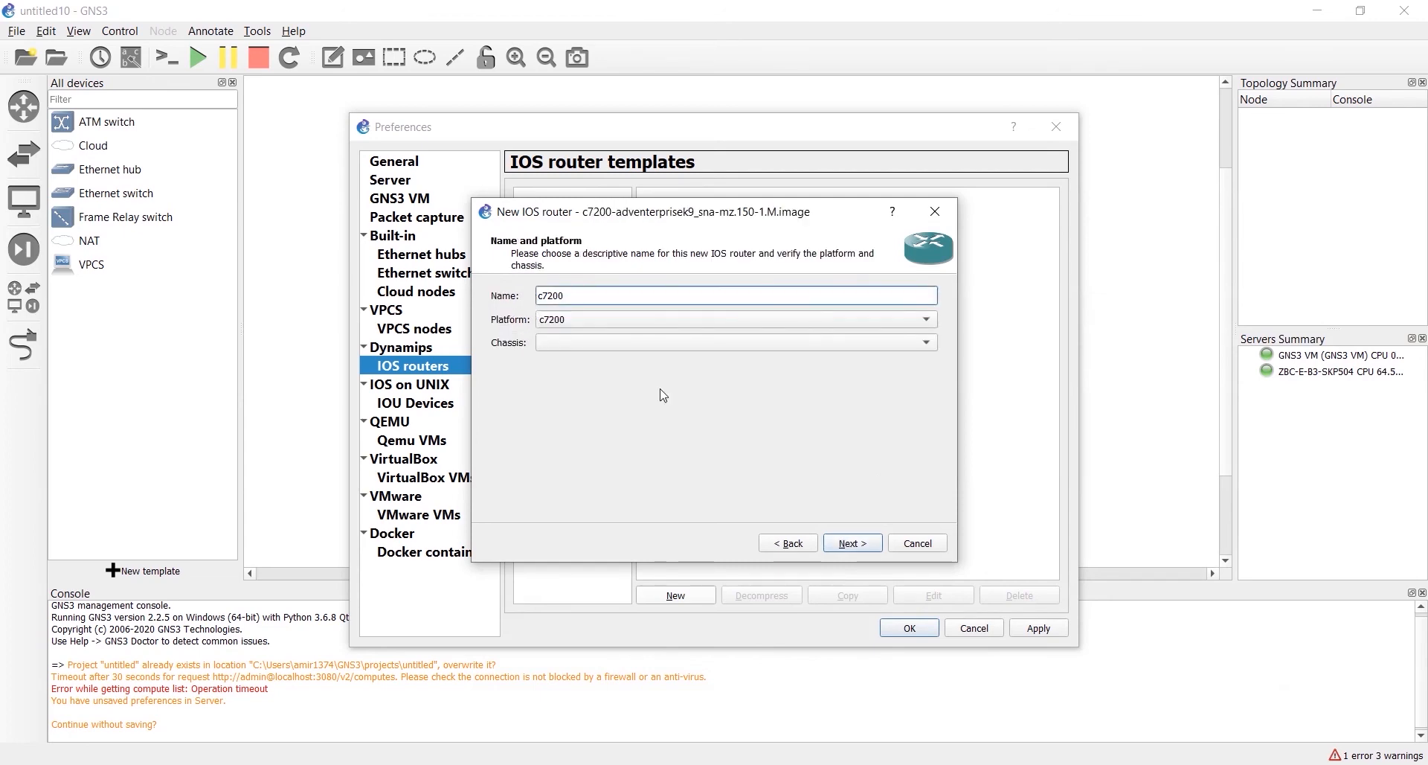
- Name the router template R7200 and accept the default RAM of 512 MiB
left_click_drag(579, 304, 537, 302)
type("R")
key("BackSpace")
key("BackSpace")
key("BackSpace")
key("BackSpace")
key("BackSpace")
type("7200")
left_click(854, 543)
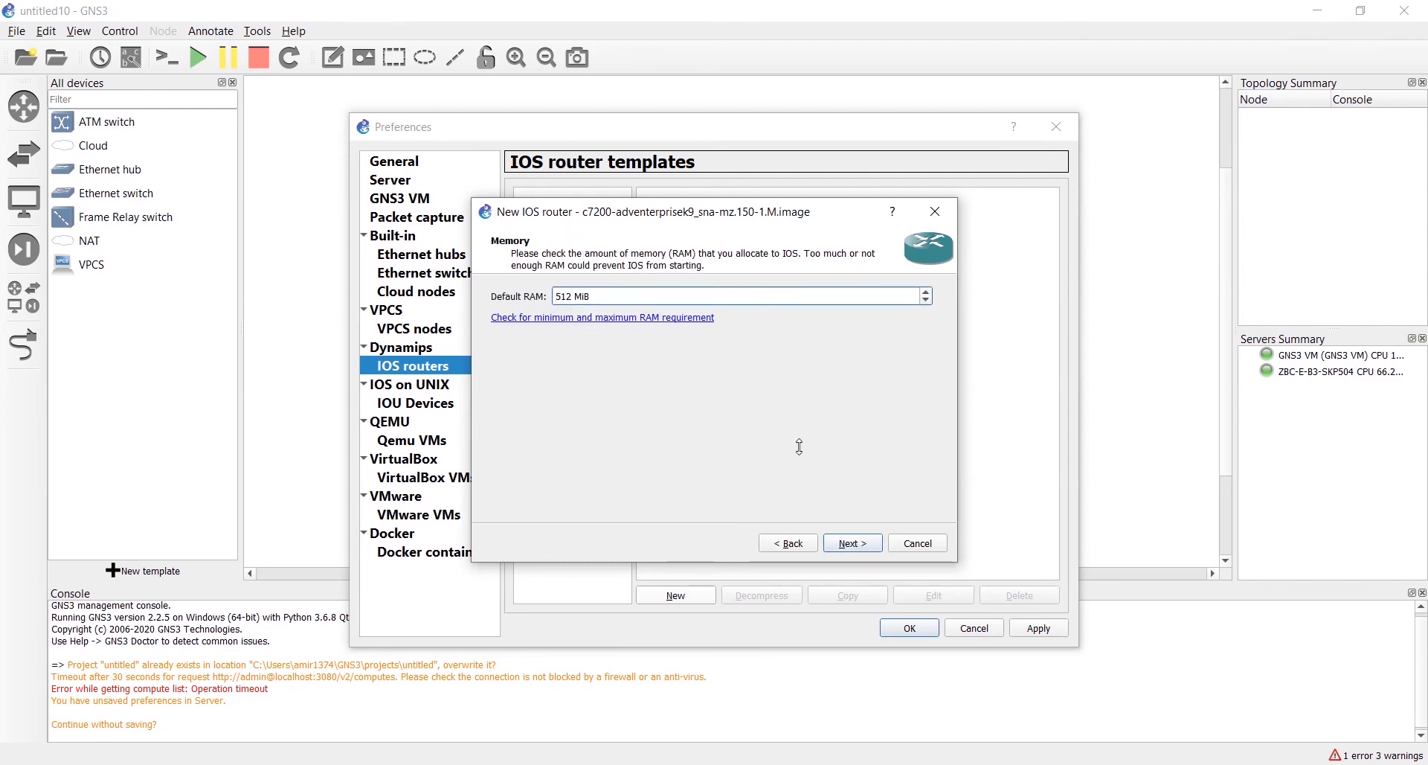
left_click(859, 544)
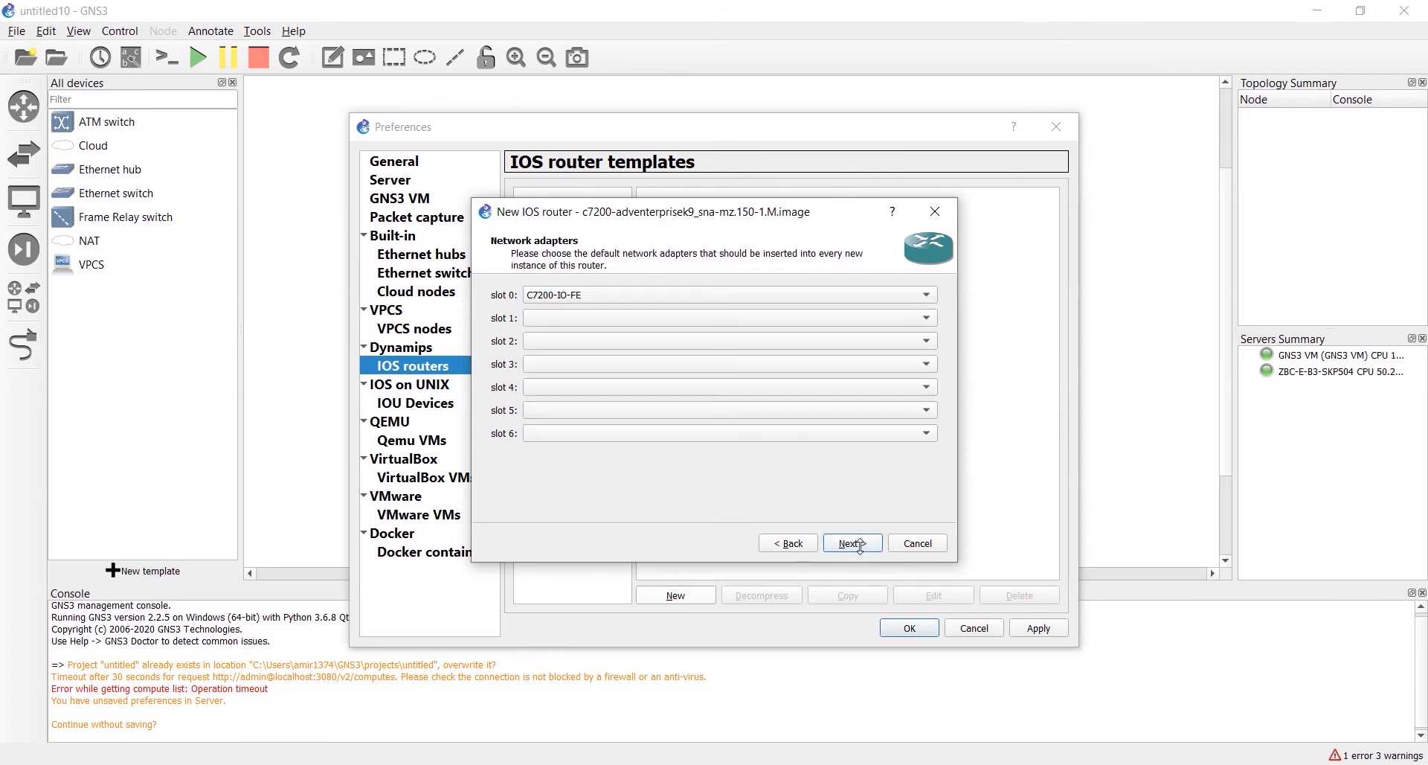
- Assign network adapters C7200-IO-2FE to slot 0, PA-4T+ to slot 1, and PA-GE to slots 2 and 3
left_click(822, 296)
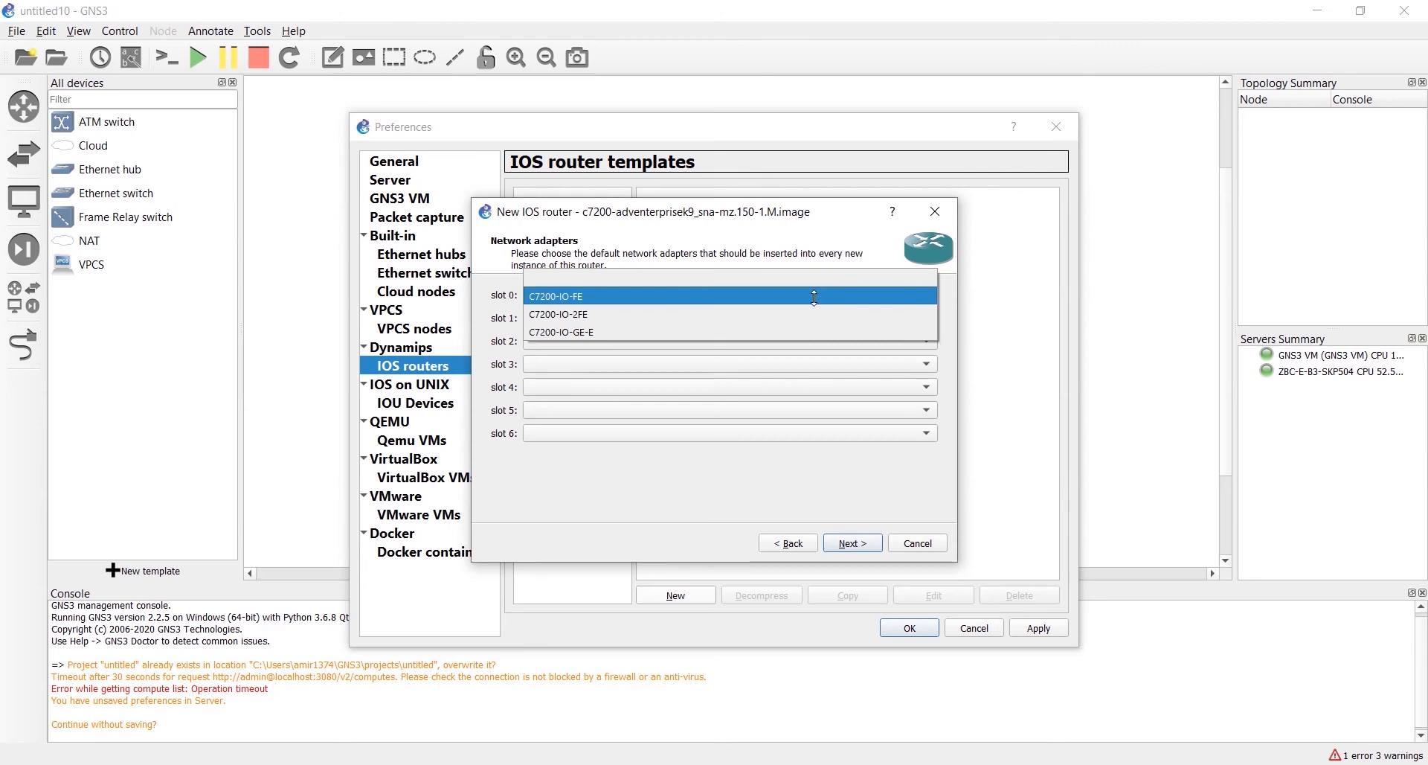
left_click(774, 316)
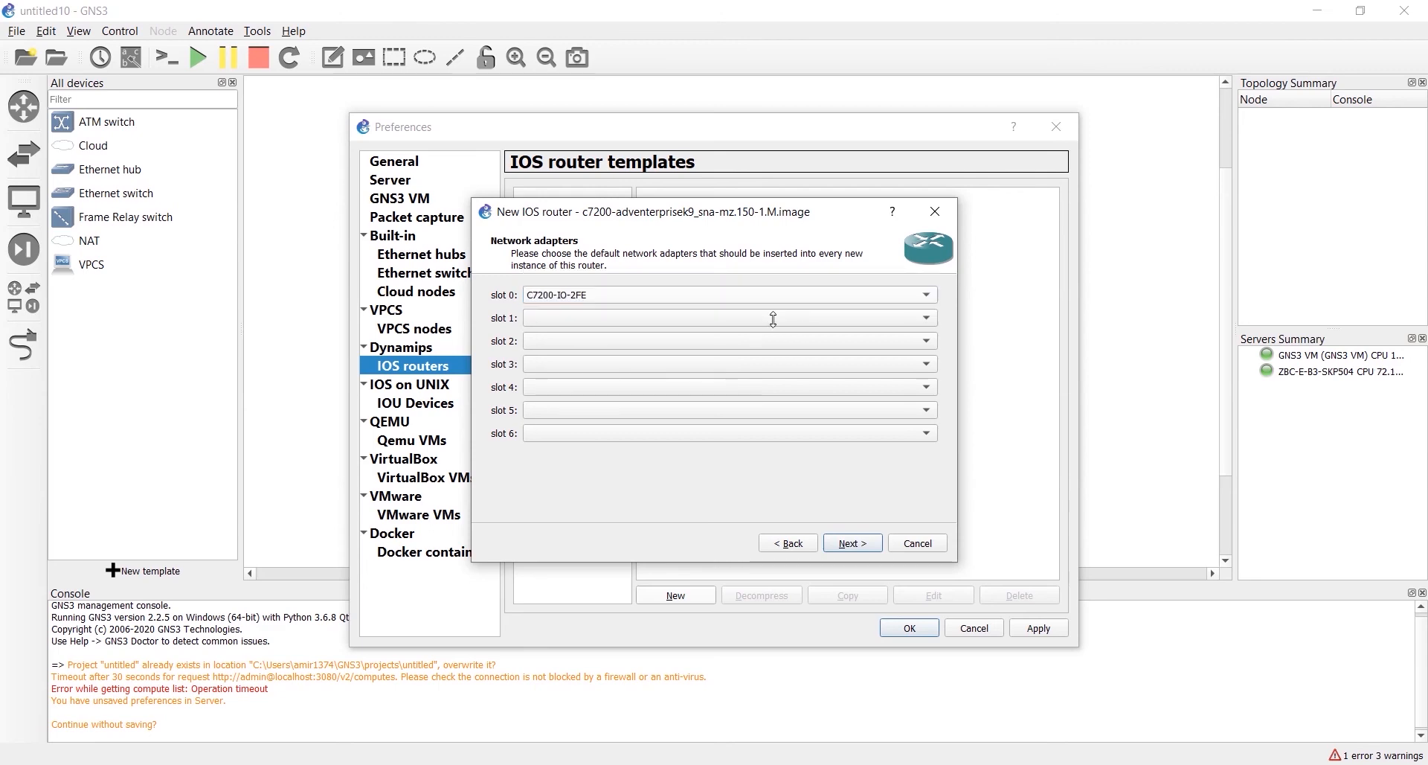
left_click(747, 318)
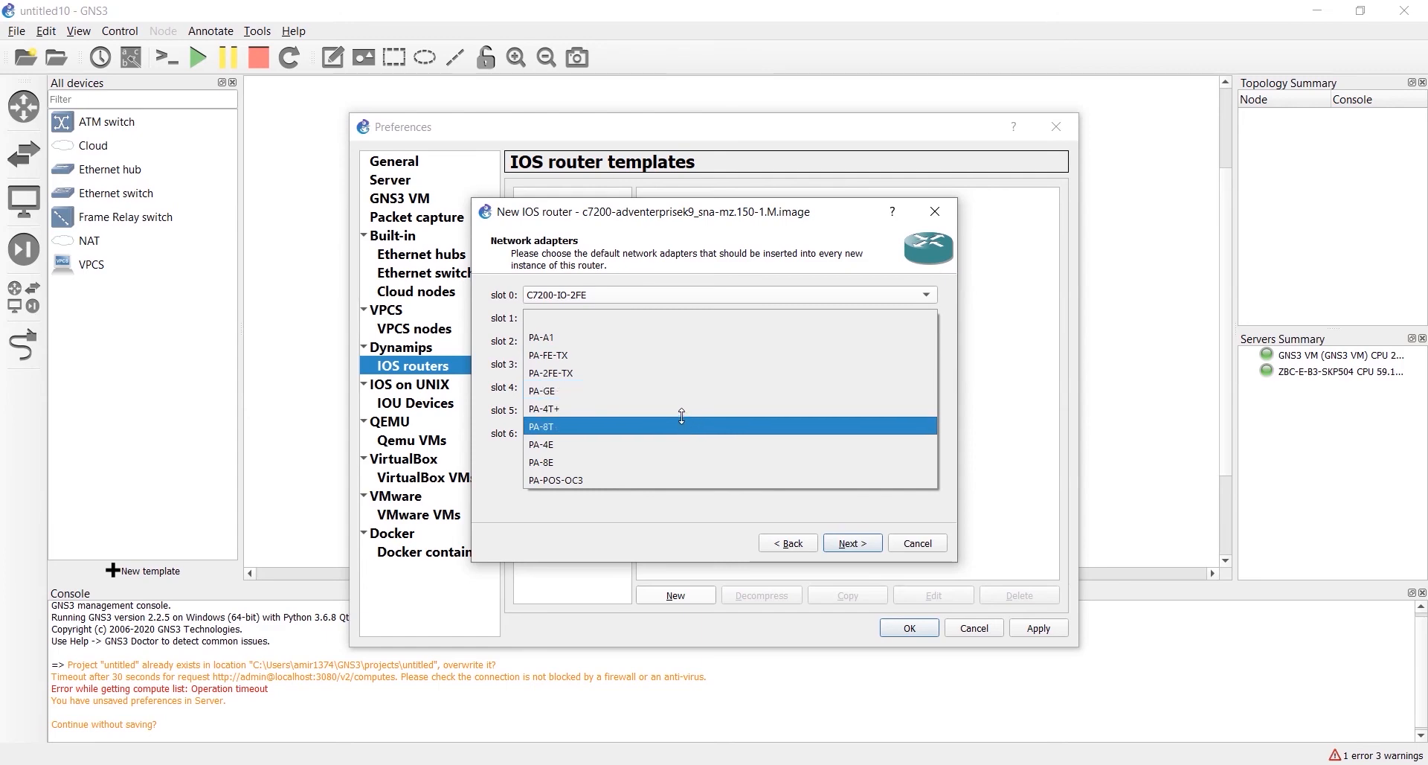
left_click(684, 409)
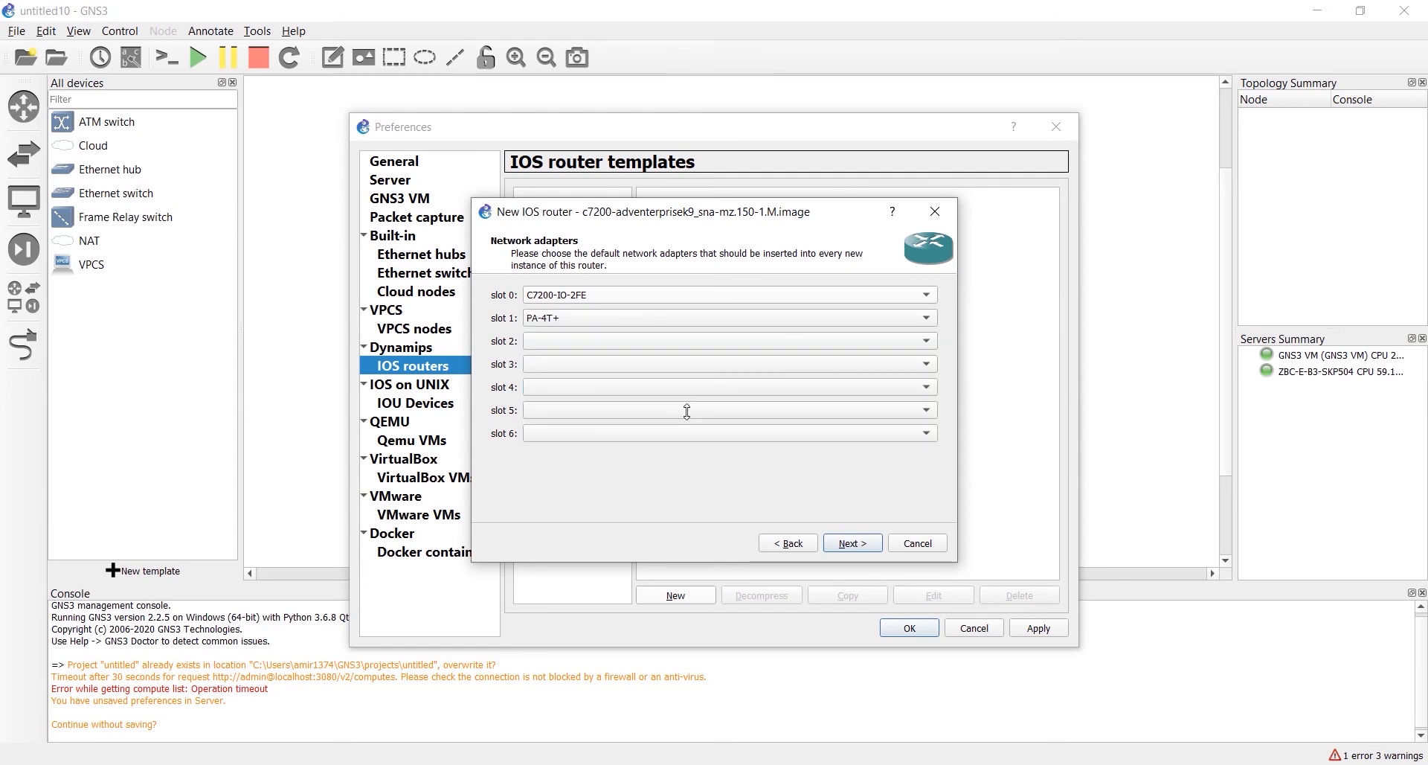
left_click(706, 343)
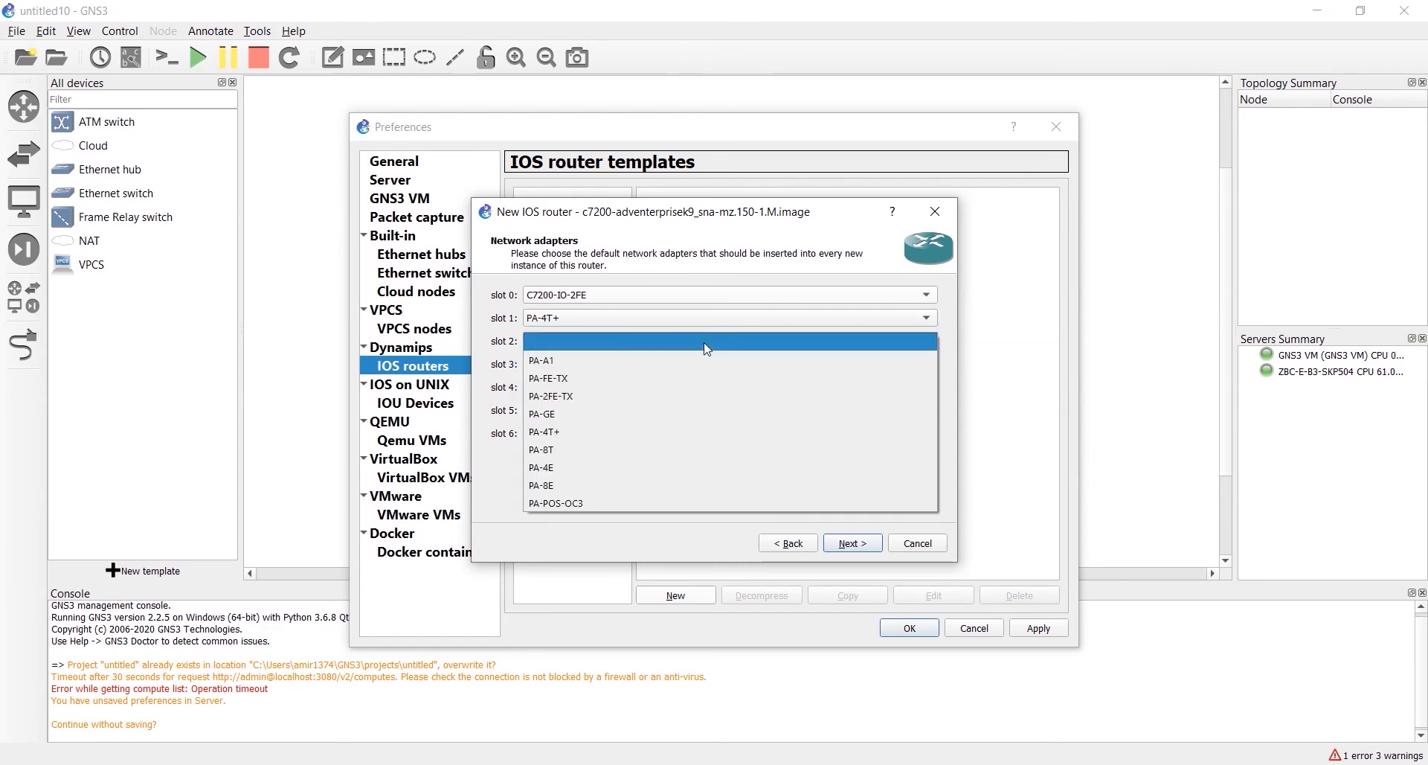
left_click(685, 418)
left_click(625, 363)
left_click(562, 438)
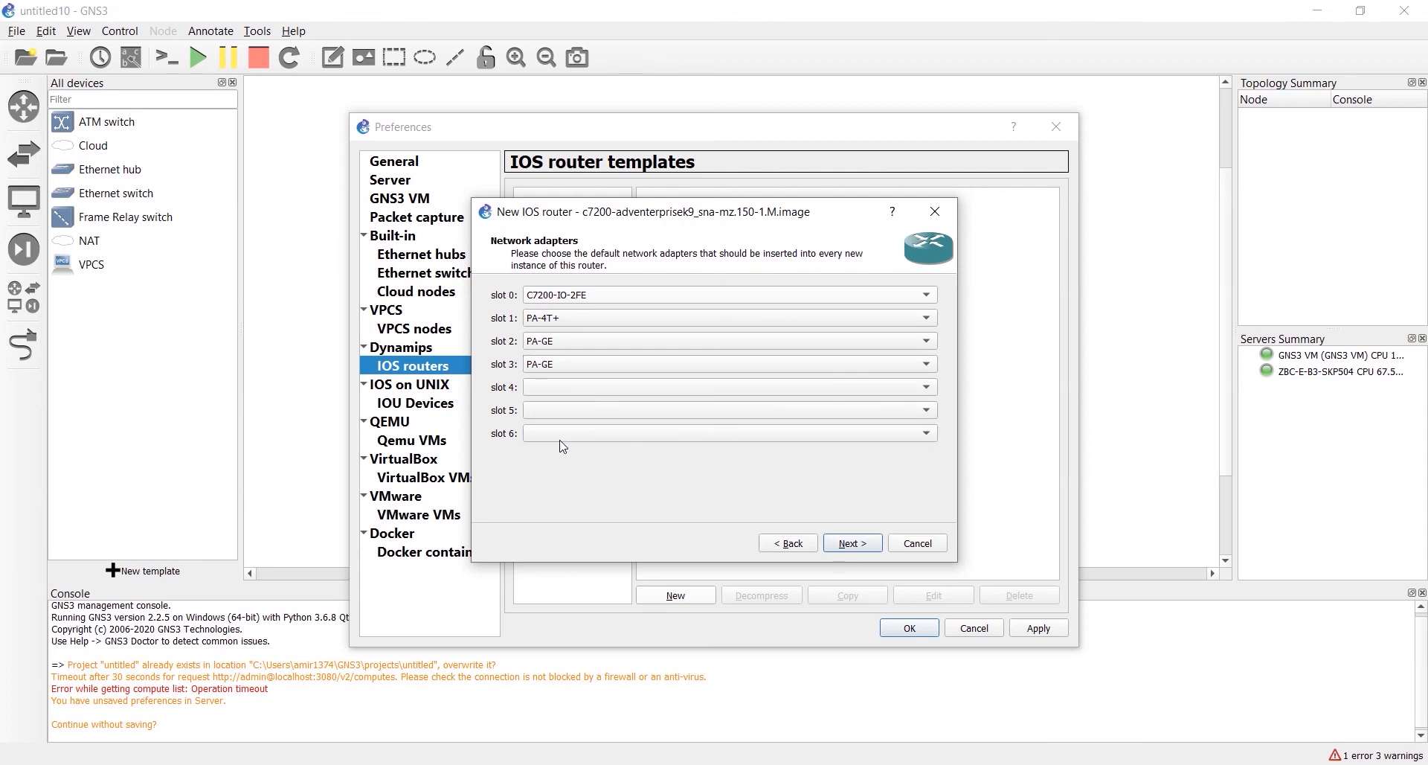
- Finish the router template with the Idle-PC value left empty, and apply the preferences
left_click(854, 544)
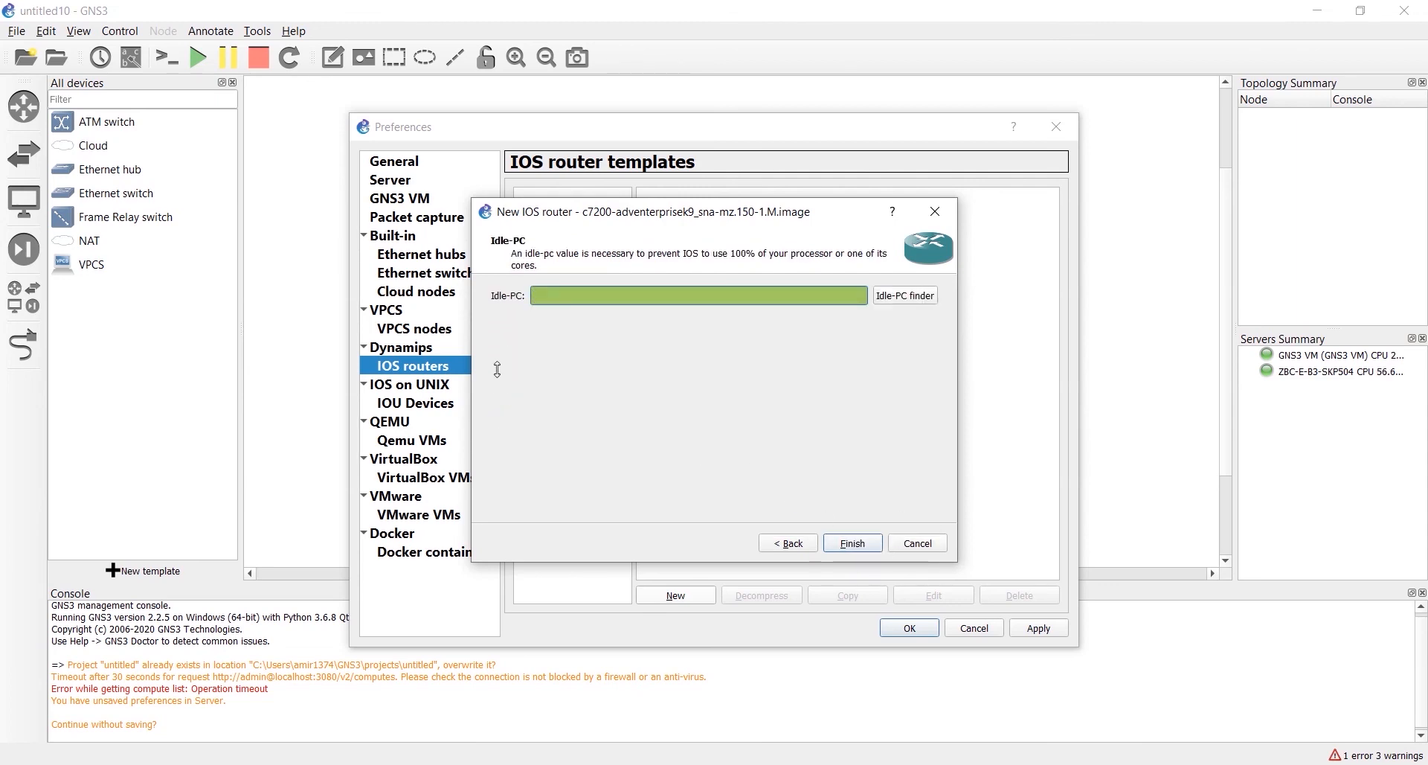
left_click(854, 543)
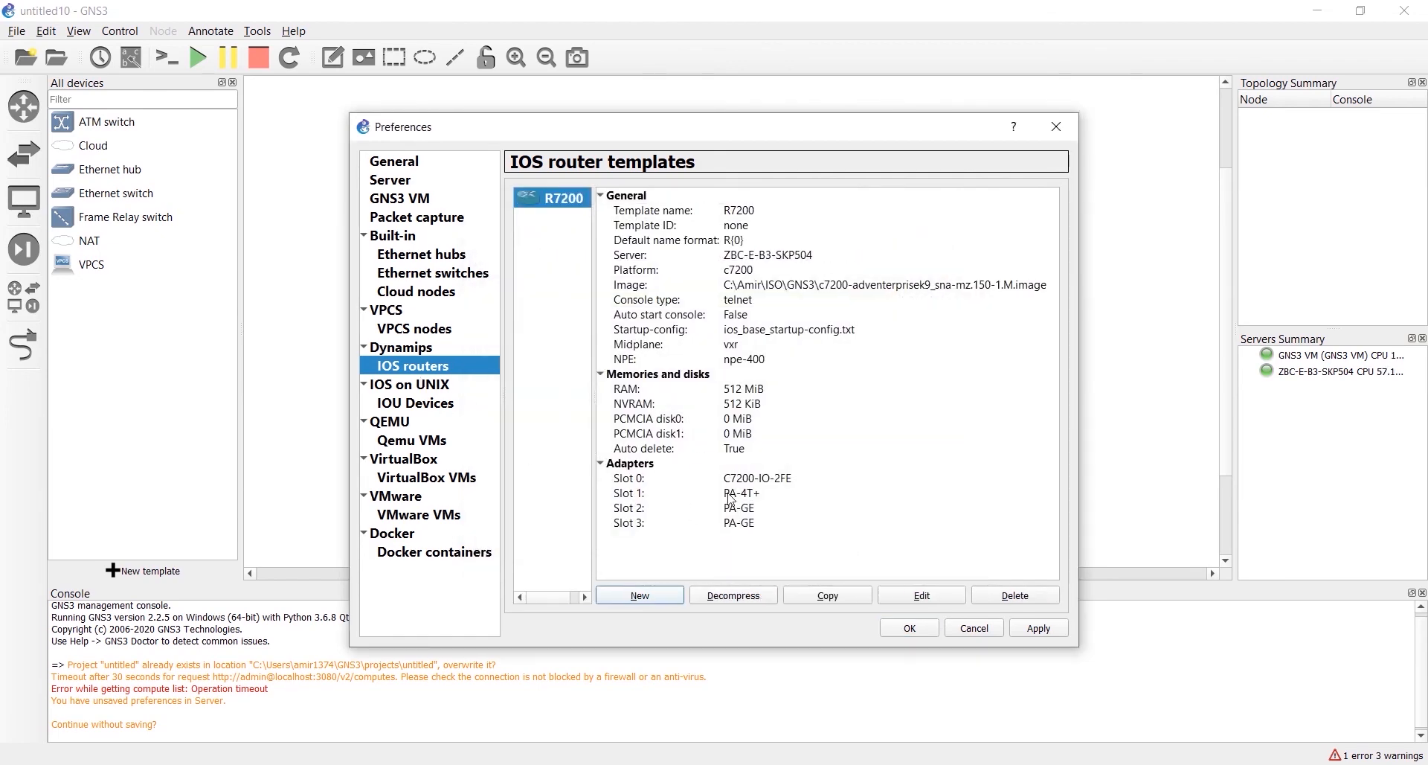
left_click(1027, 631)
left_click(909, 631)
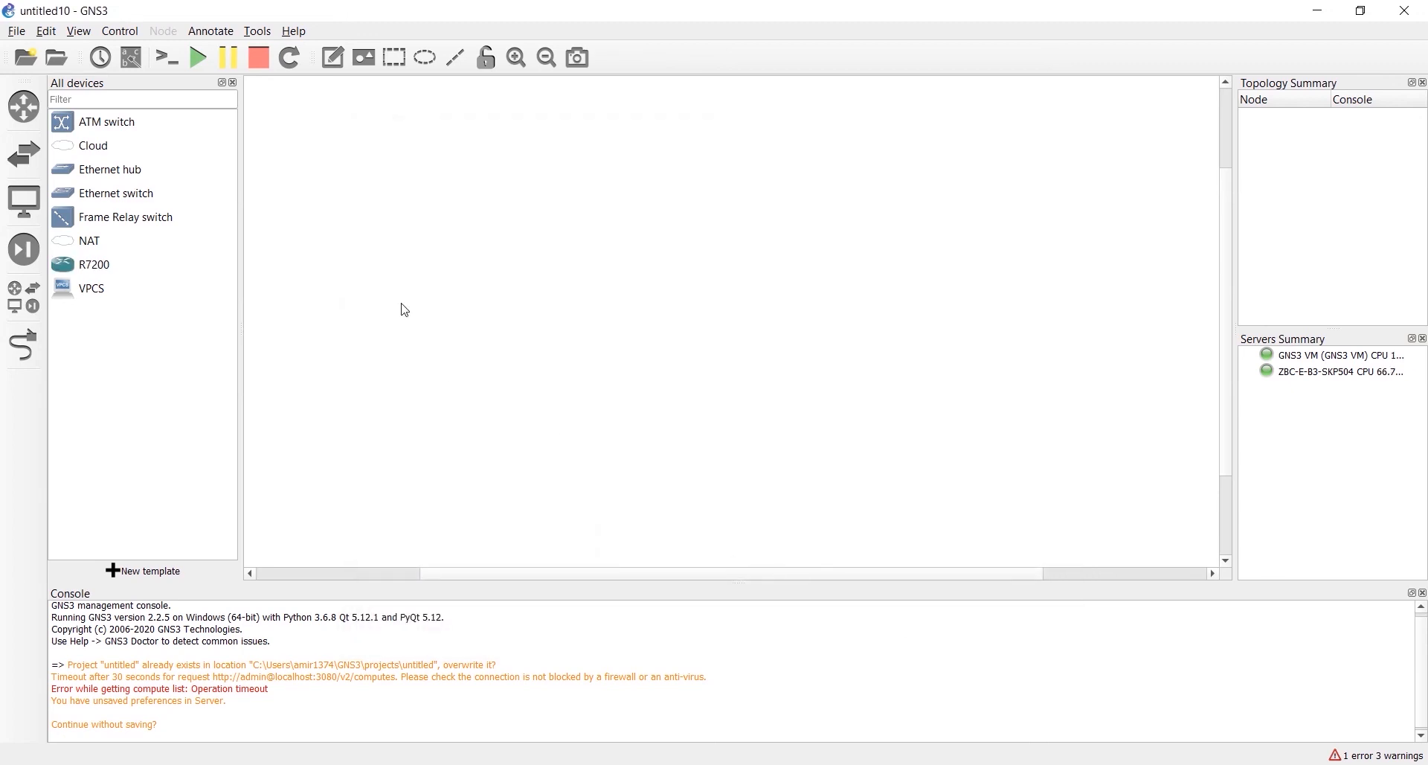
- Place three R7200 routers on the workspace in a triangle, one above and two below
left_click(28, 113)
left_click_drag(86, 121, 614, 255)
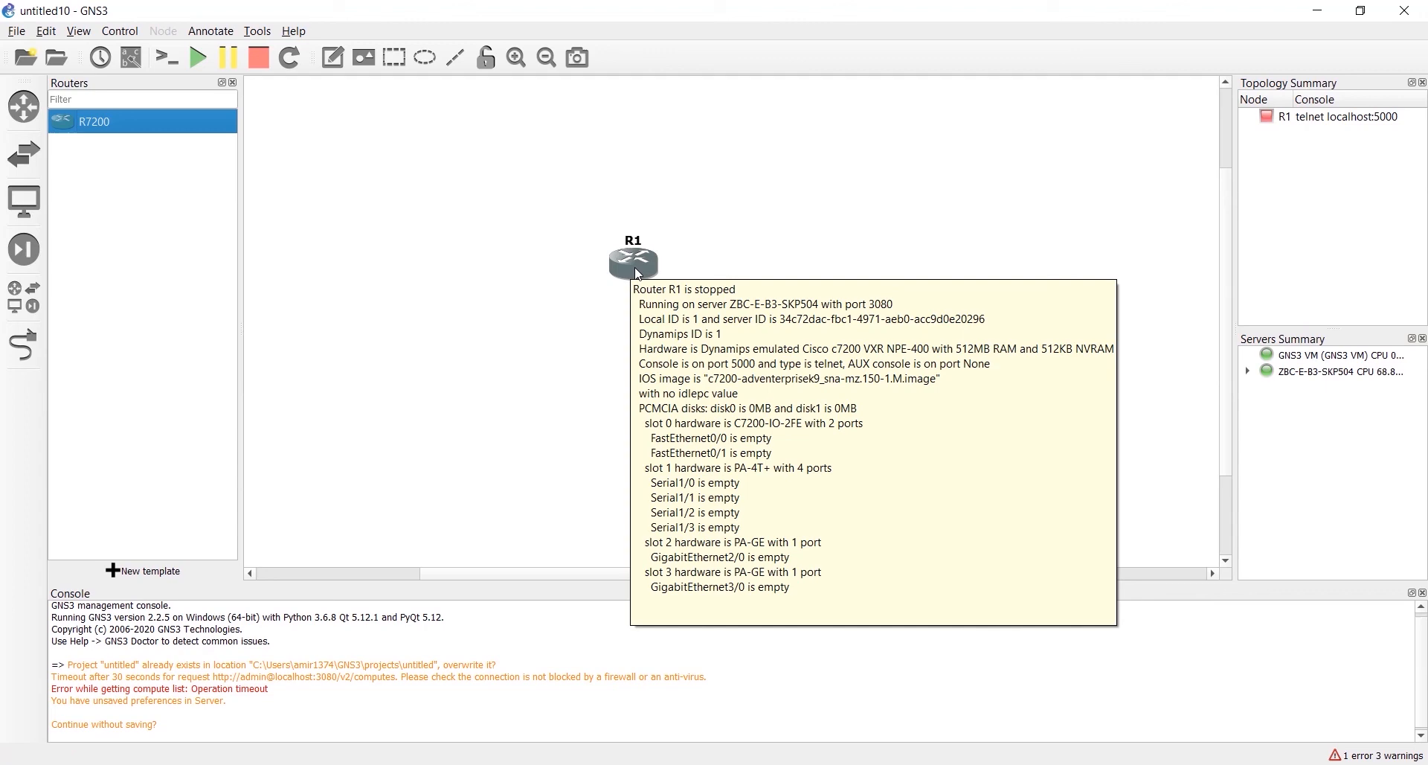
left_click_drag(82, 121, 559, 368)
left_click_drag(78, 128, 838, 395)
left_click_drag(583, 387, 474, 418)
left_click(458, 286)
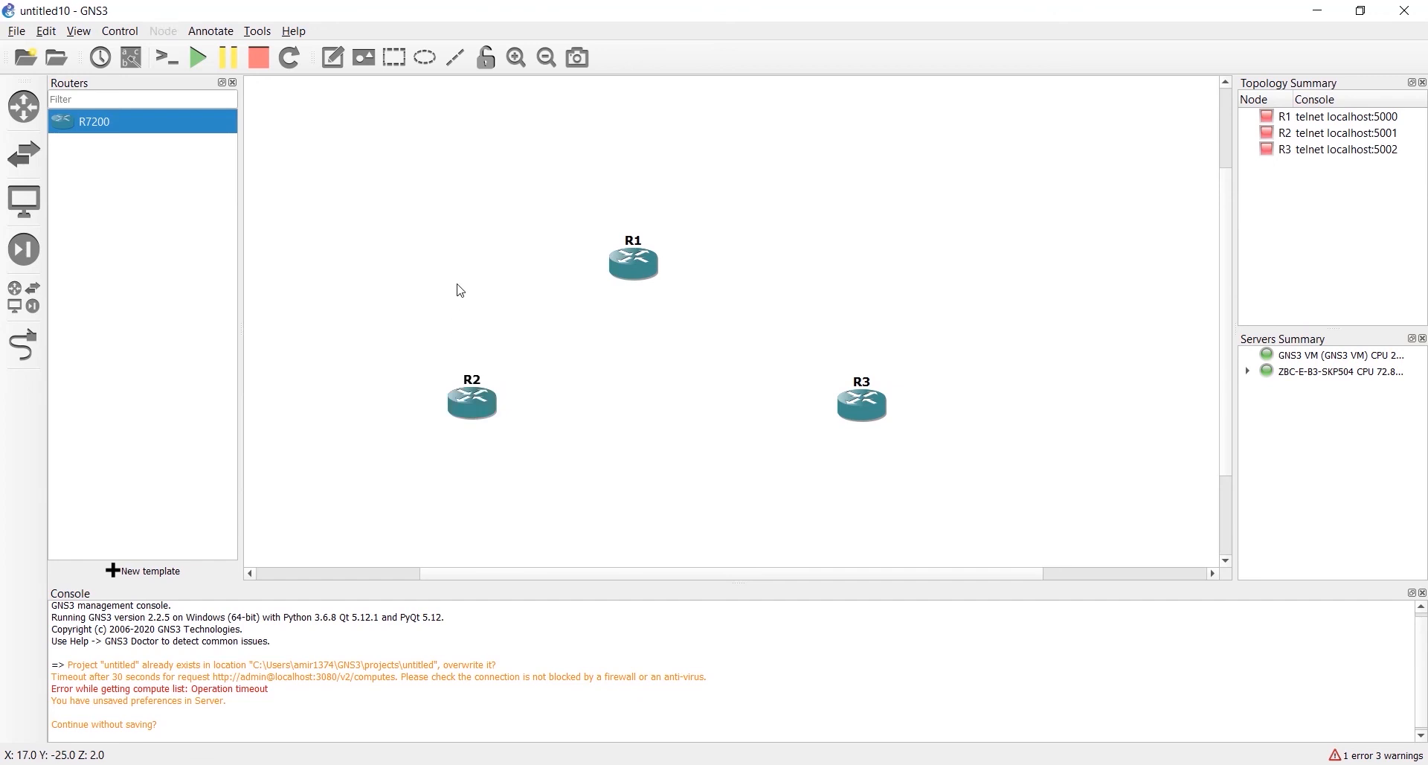
- Start all devices in the topology, stopping and restarting them once
left_click(197, 59)
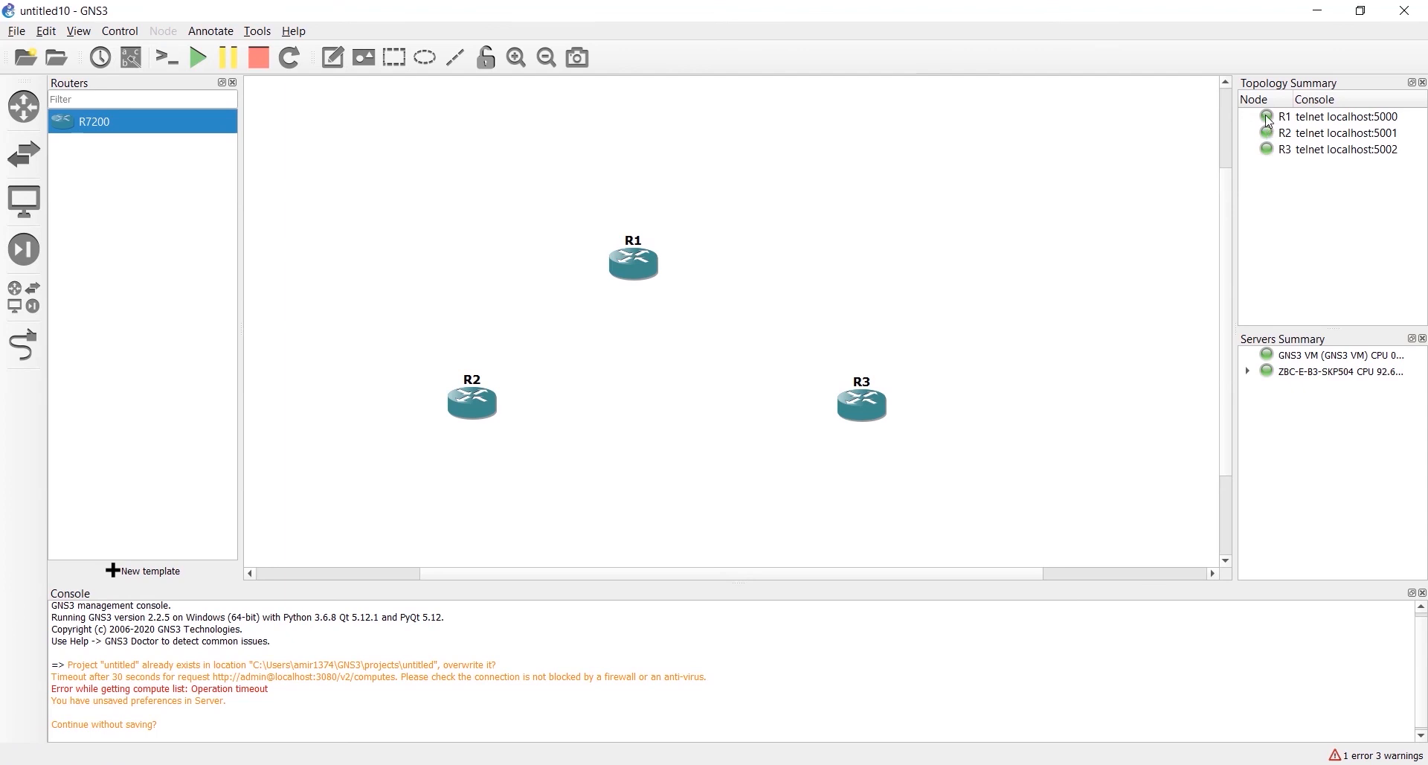
left_click(270, 64)
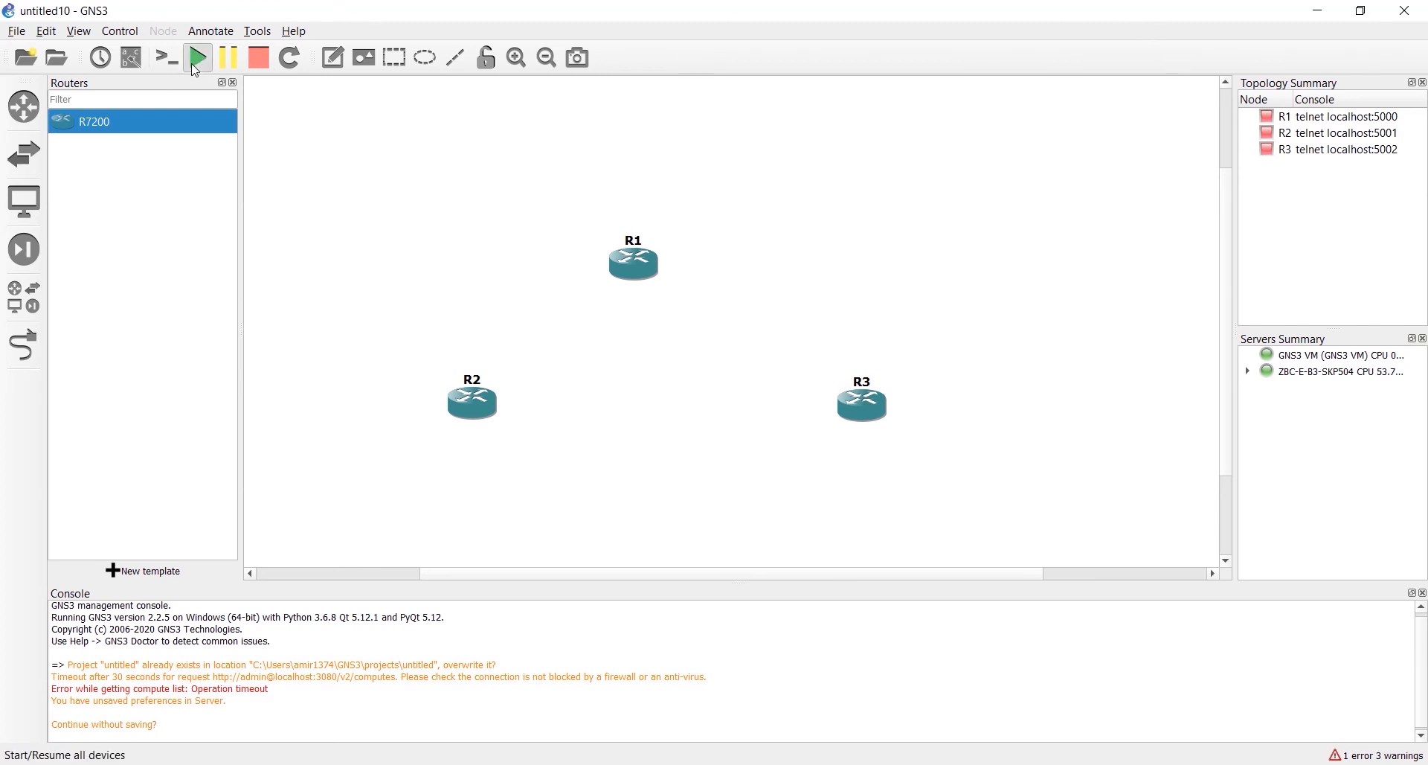
left_click(196, 65)
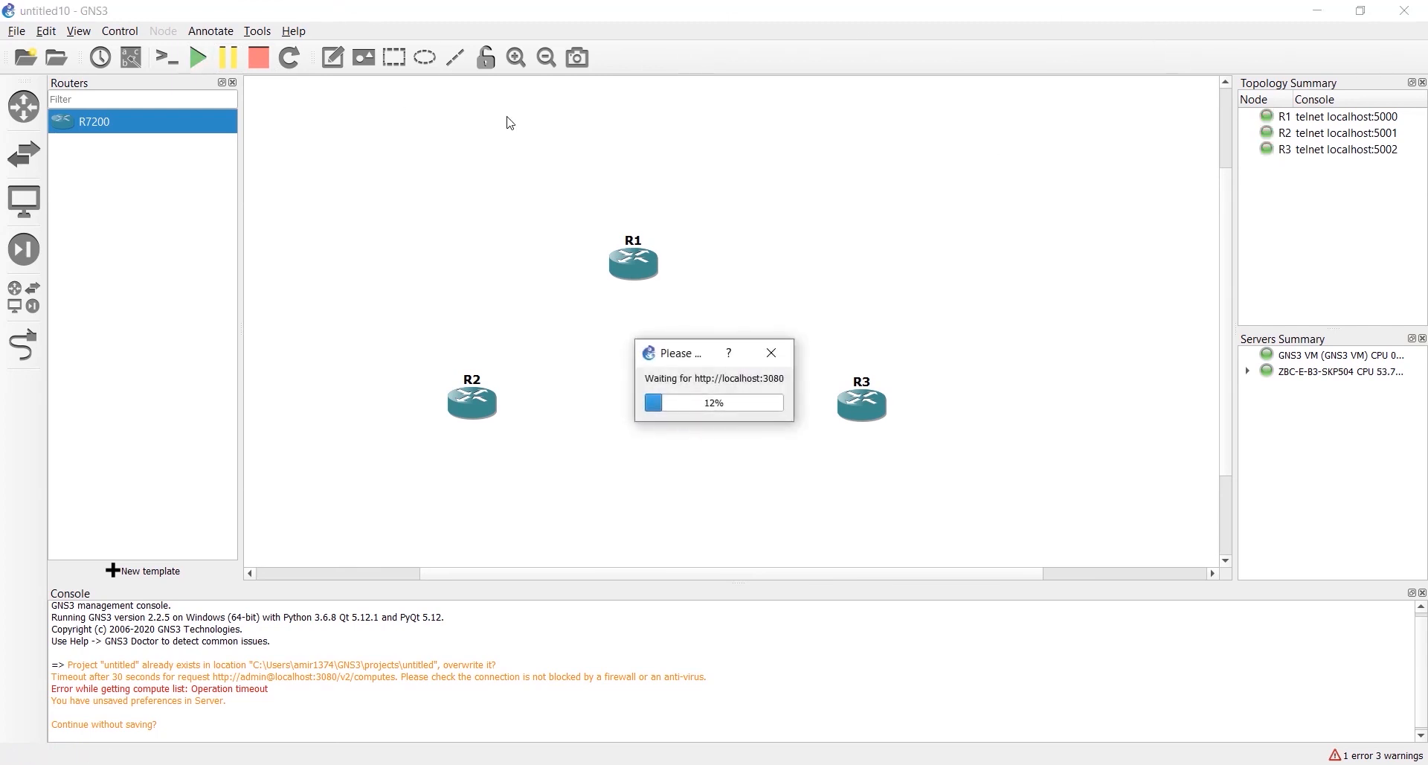
- Open the console of router R1 and bring up its command prompt once it has booted
right_click(628, 260)
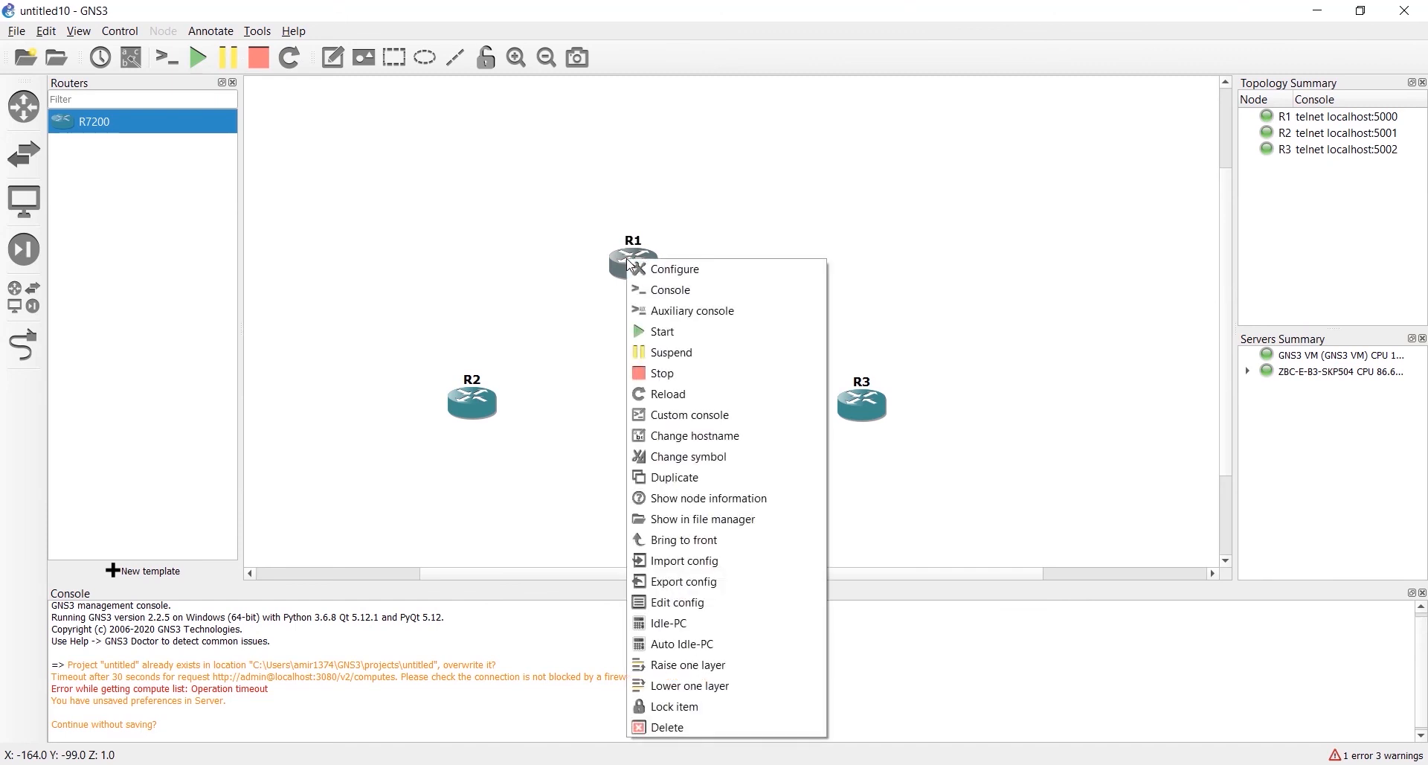
left_click(665, 291)
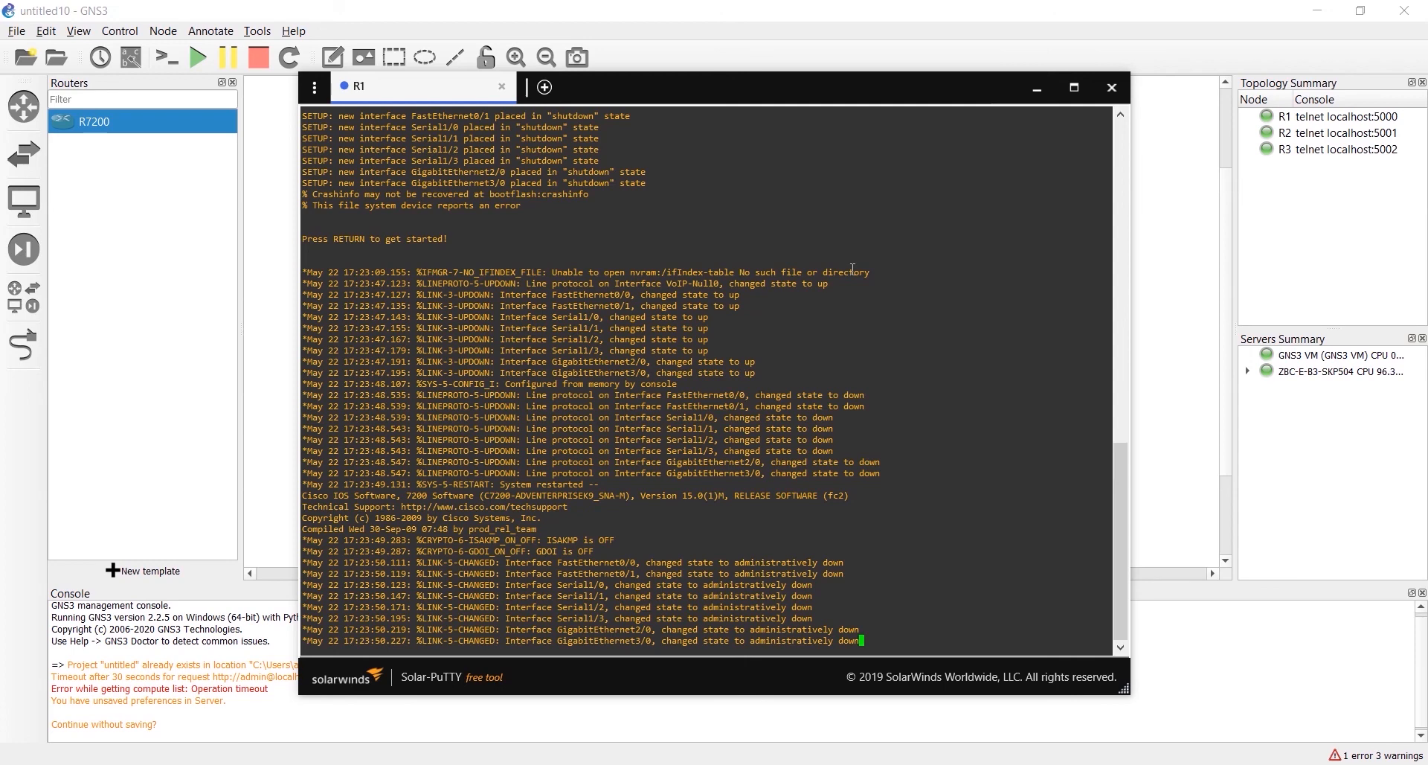
key("Return")
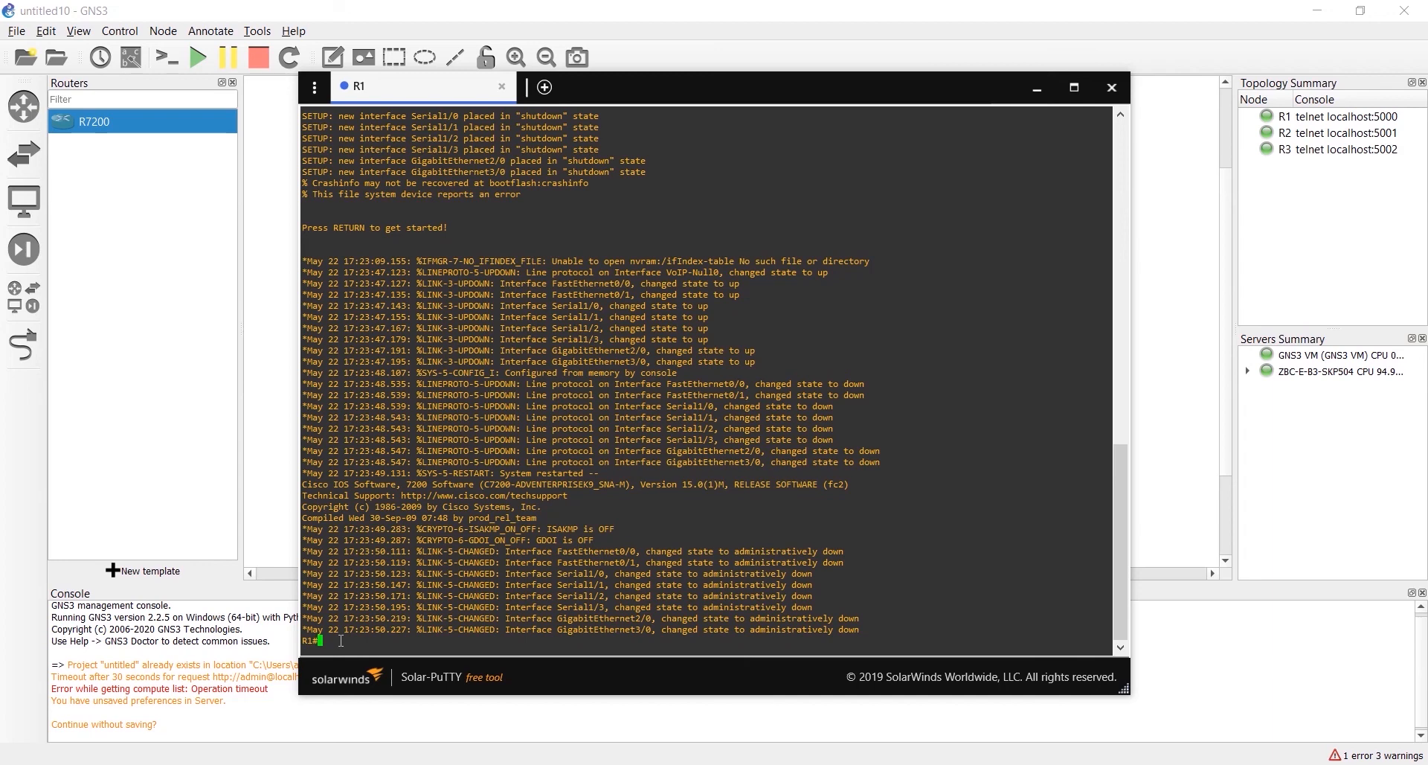
- In R1's global configuration mode, enable IS-IS routing with router isis and exit the router configuration
type("conf t")
key("Return")
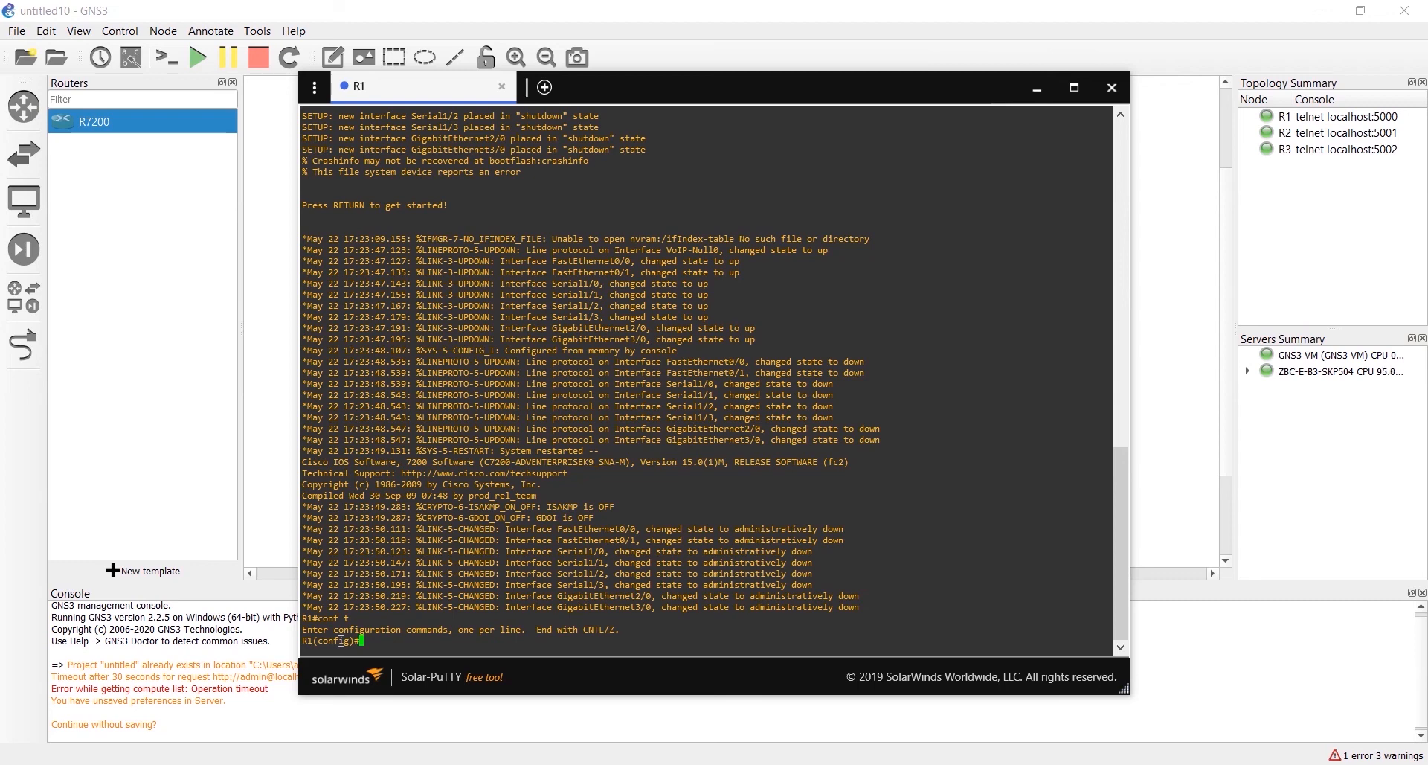
type("router isis")
key("Return")
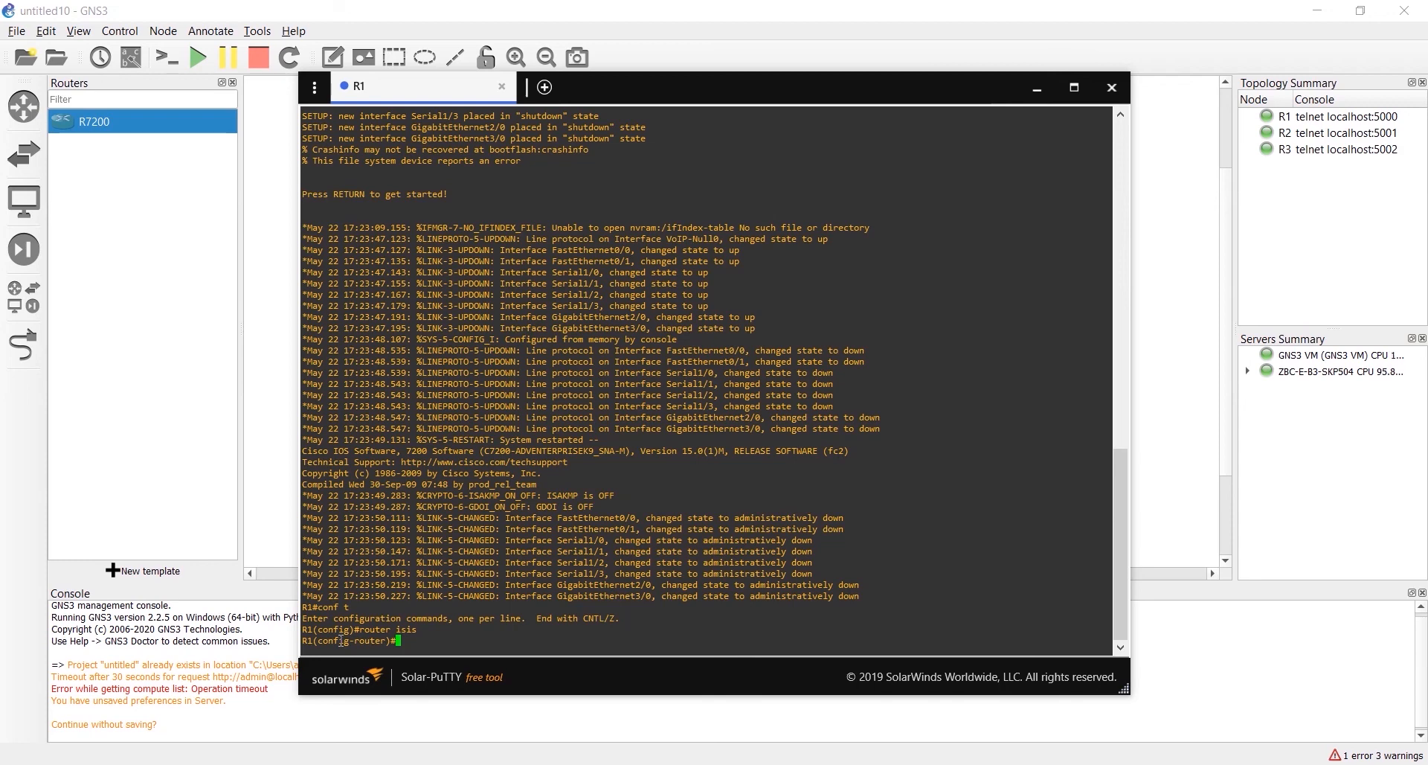
type("exit")
key("Return")
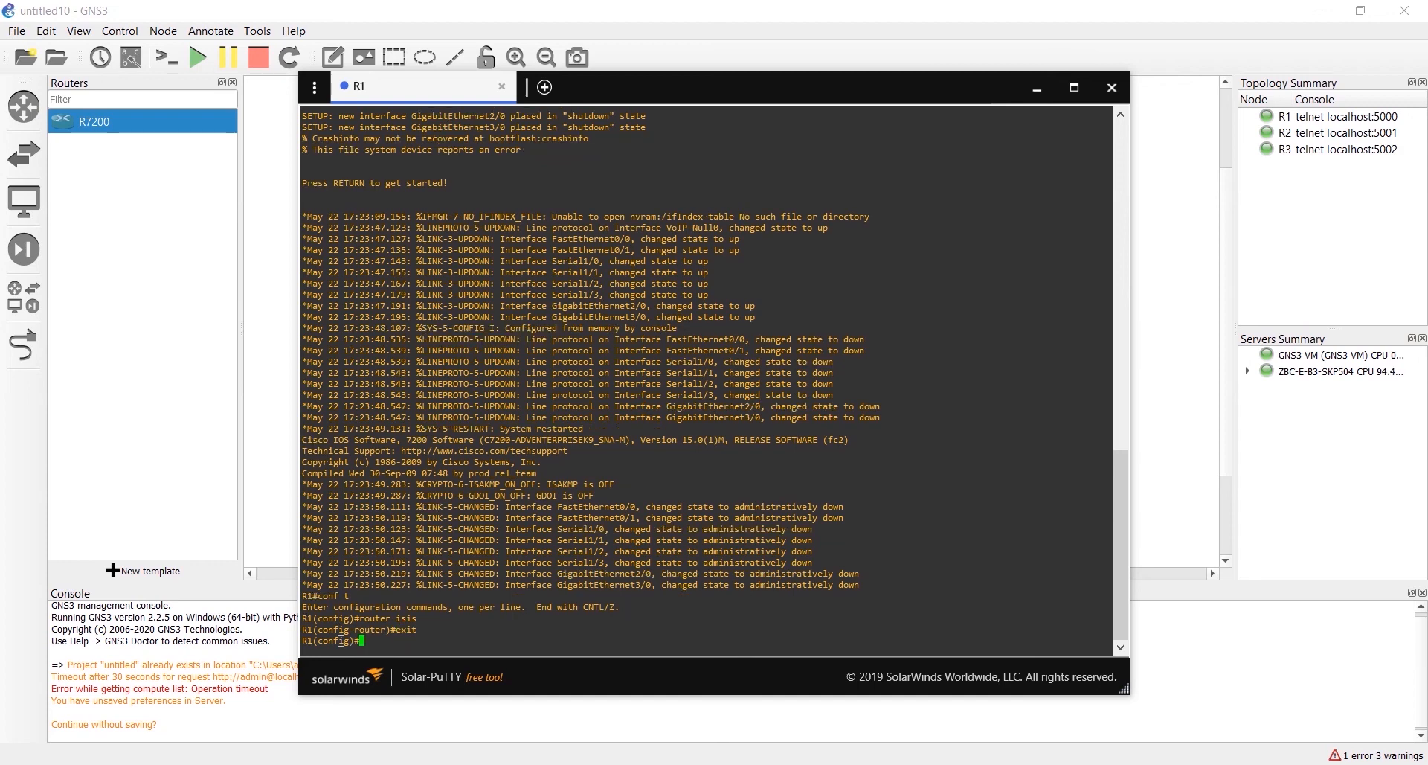
- Enable EIGRP on R1 with the command router eigrp 1
type("router ei")
key("Tab")
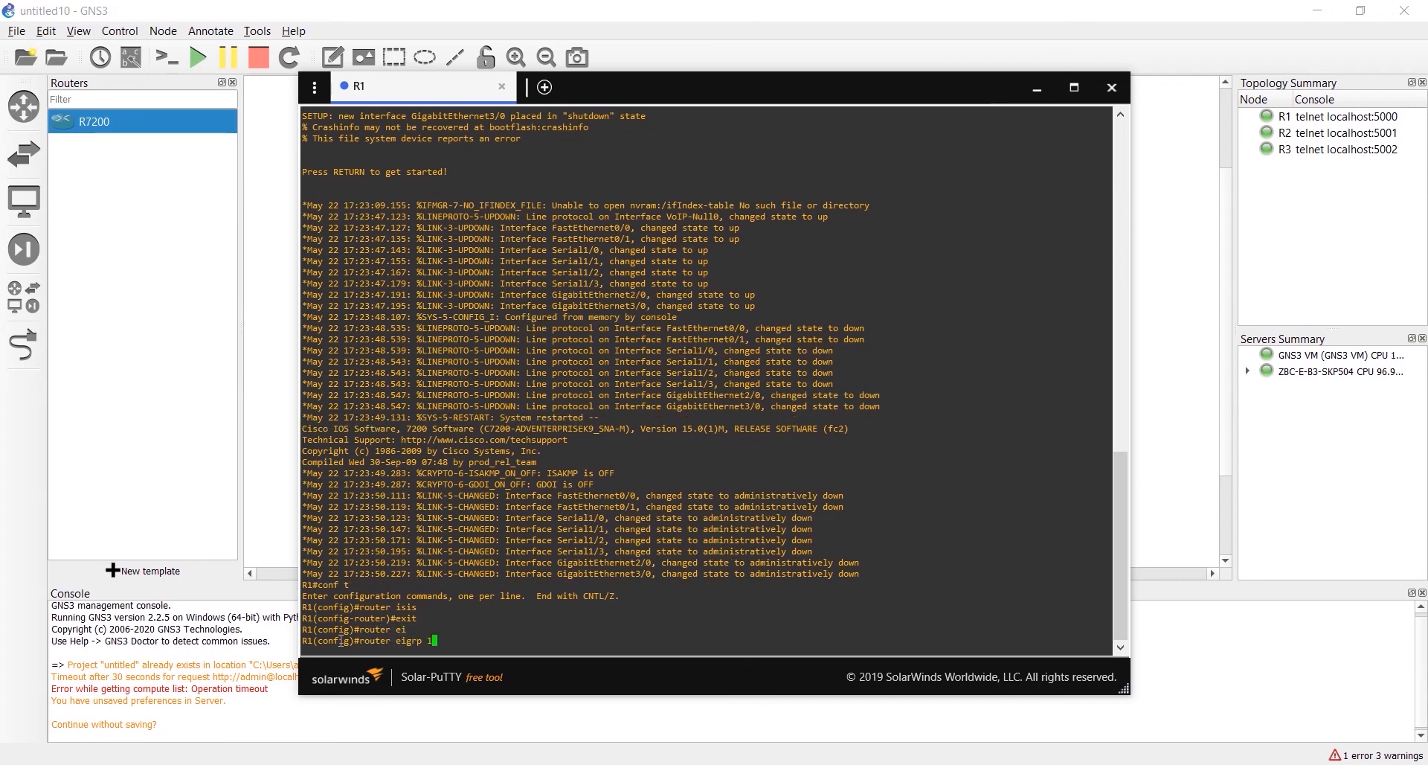
type("1")
key("Return")
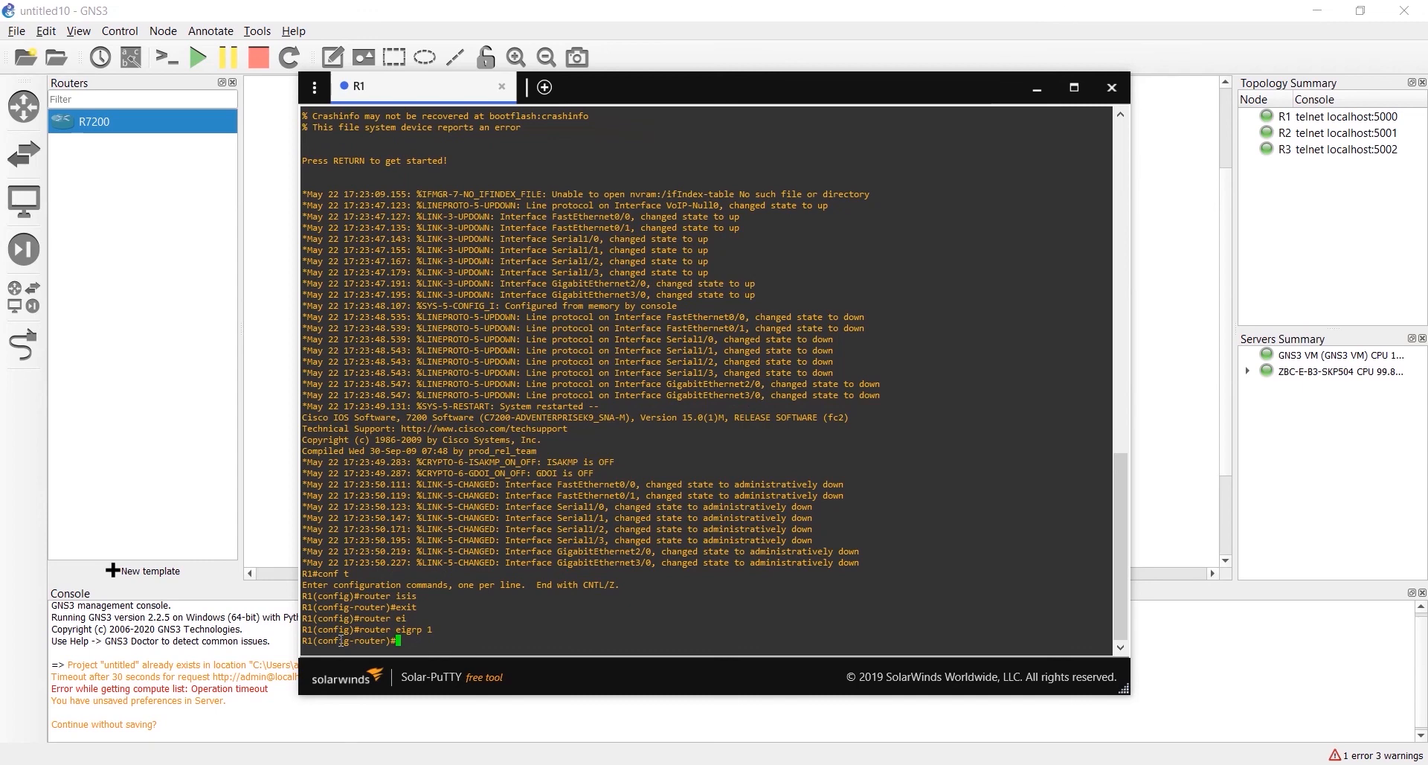